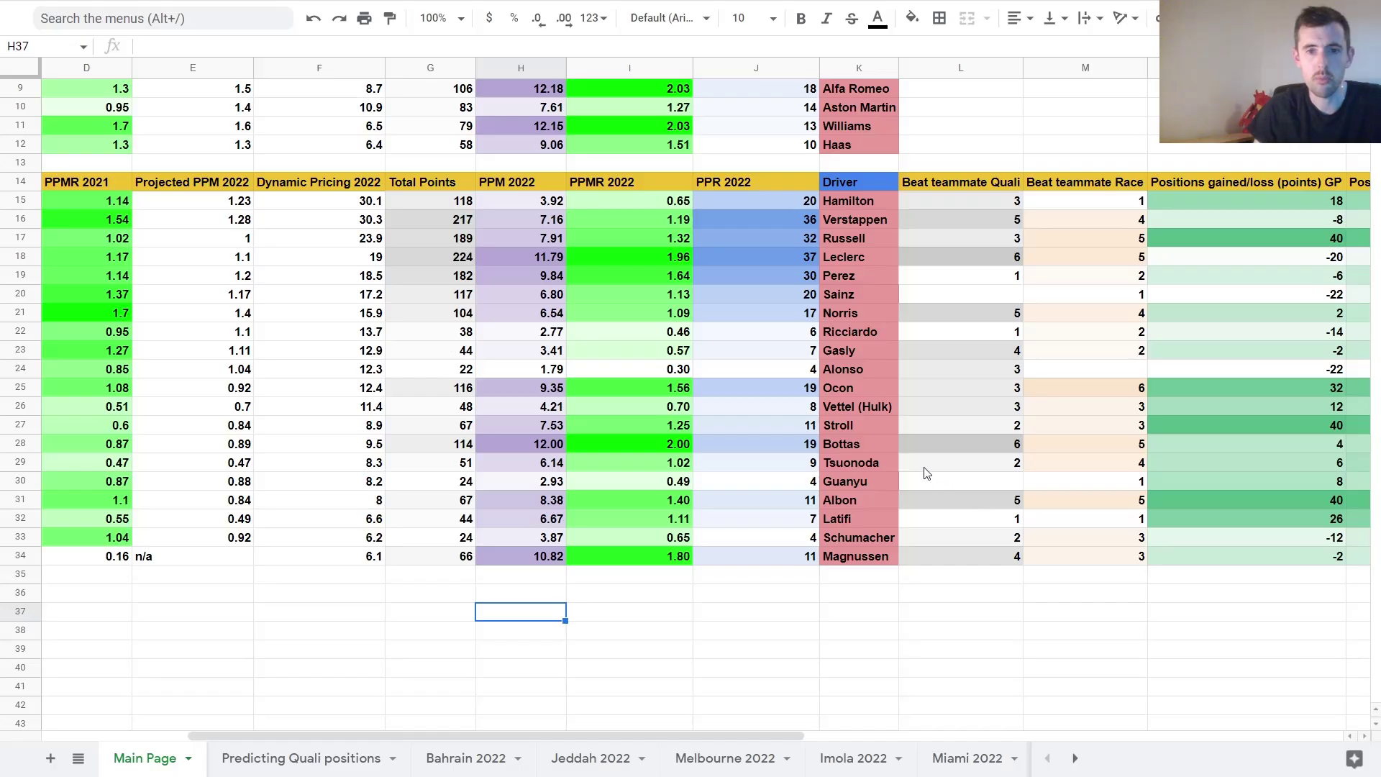
Step: Examine the constructors' PPR 2022 figures on the Main Page sheet
scroll(777, 357, up, 3)
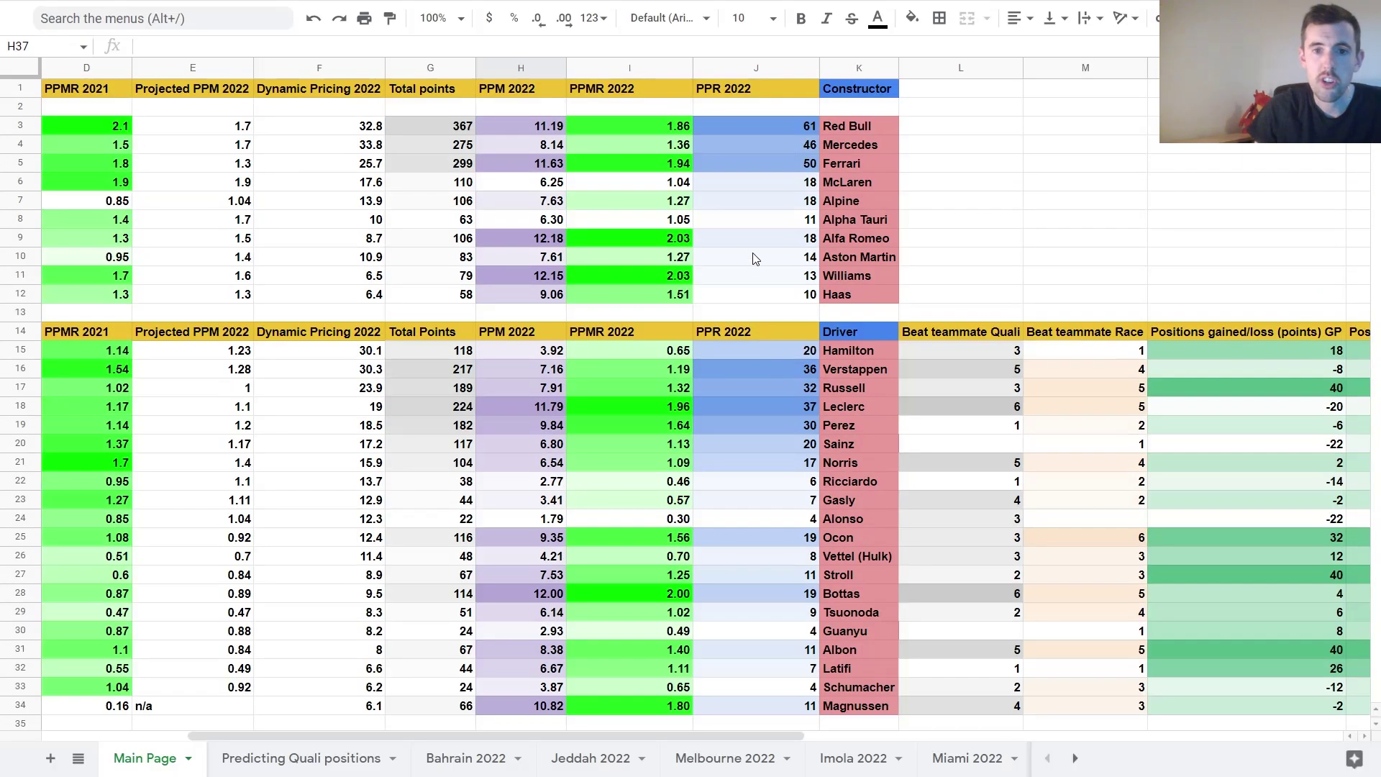
click(798, 242)
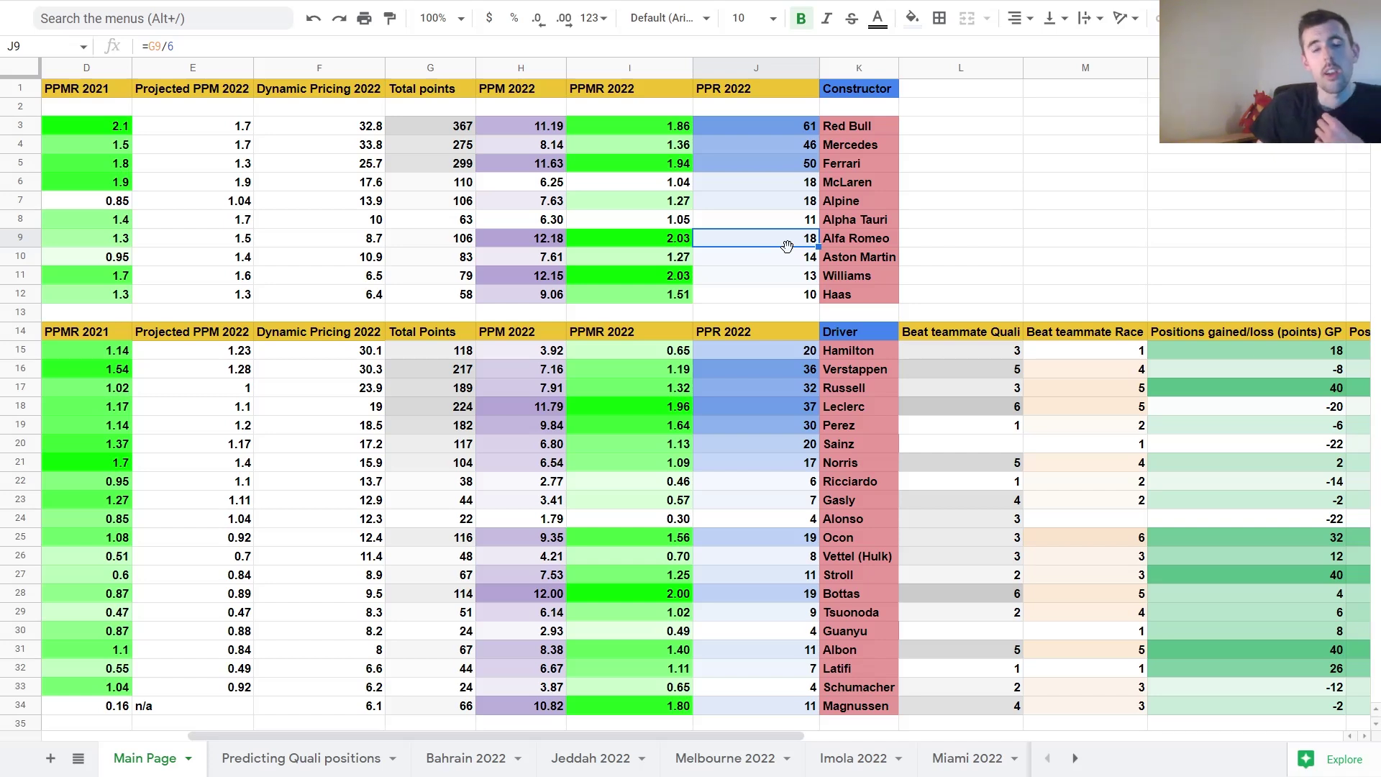
drag(771, 114, 770, 168)
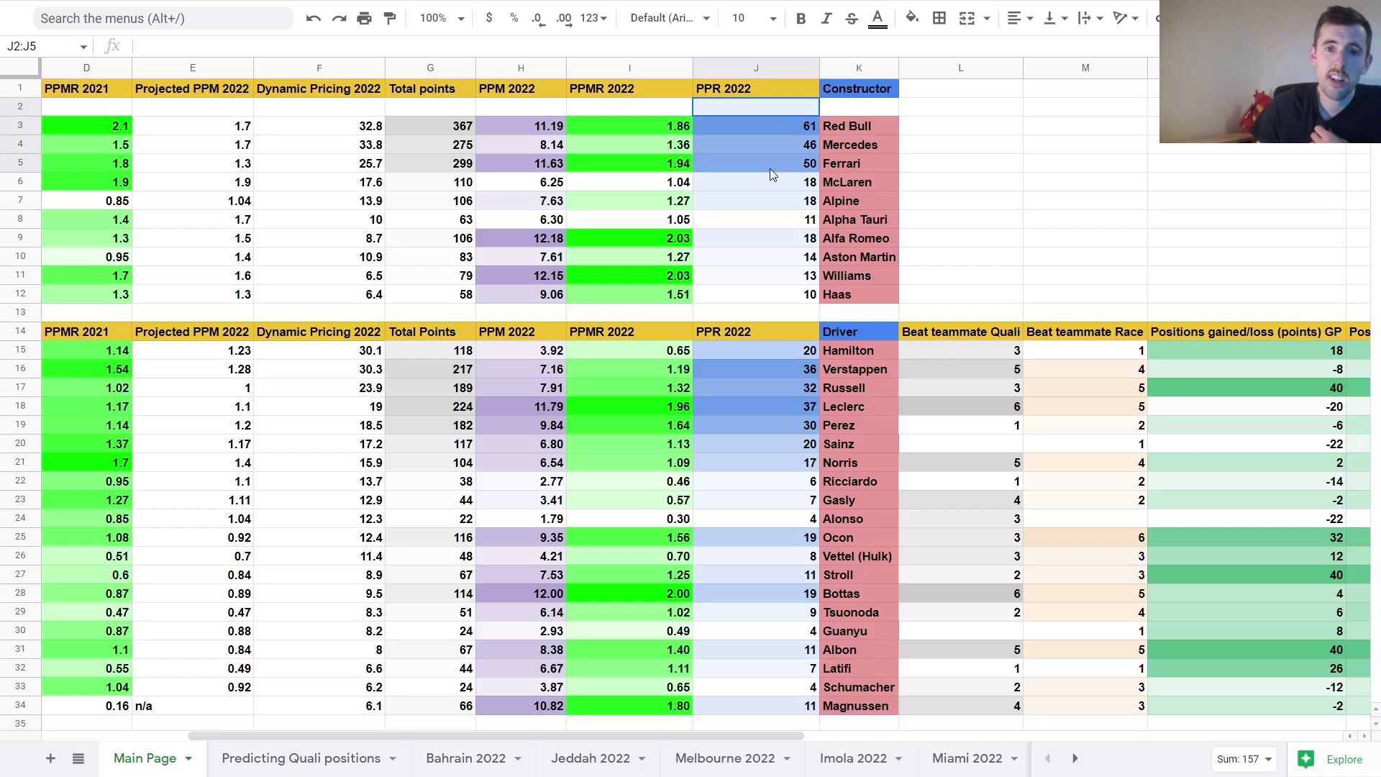
click(774, 112)
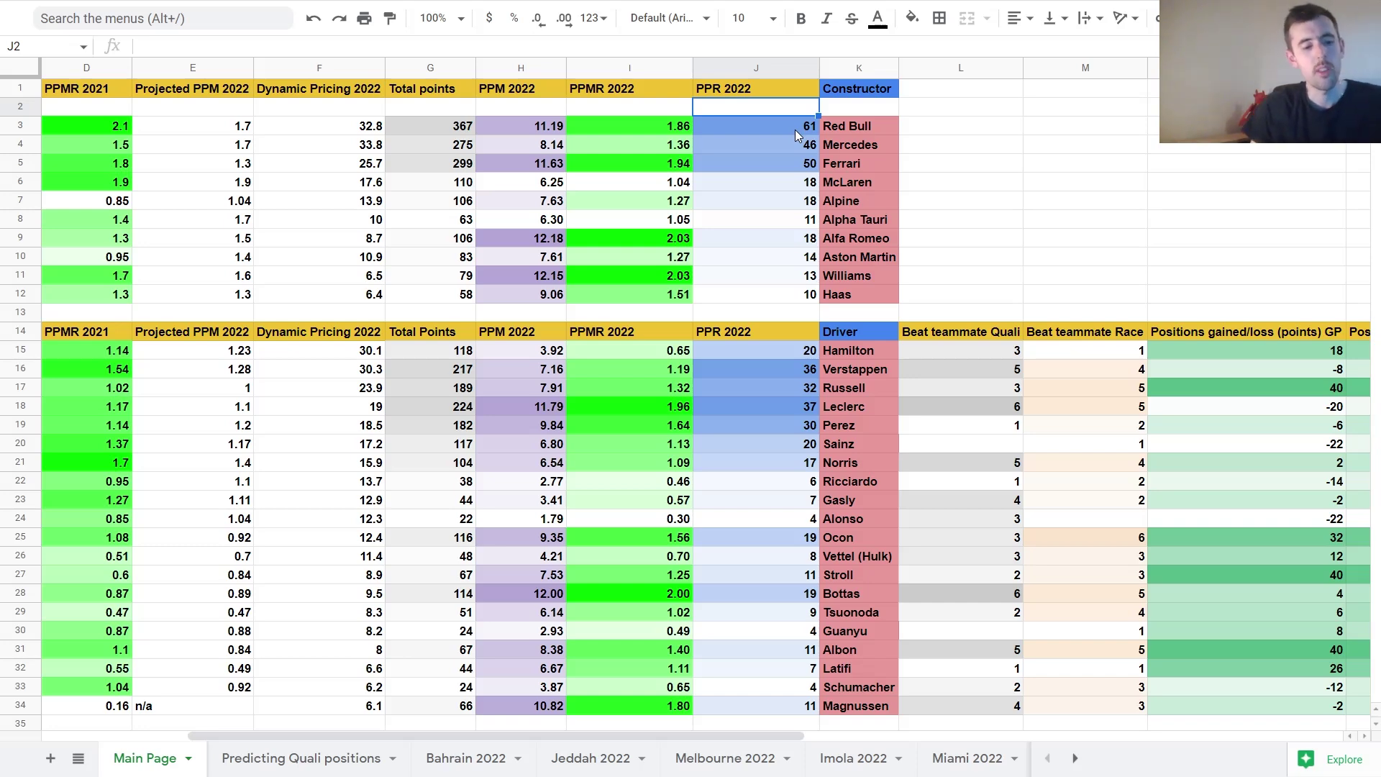
Step: Switch to F1 Fantasy and replace Alfa Romeo with Ferrari as constructor of The Big Boys team
key(ctrl+Tab)
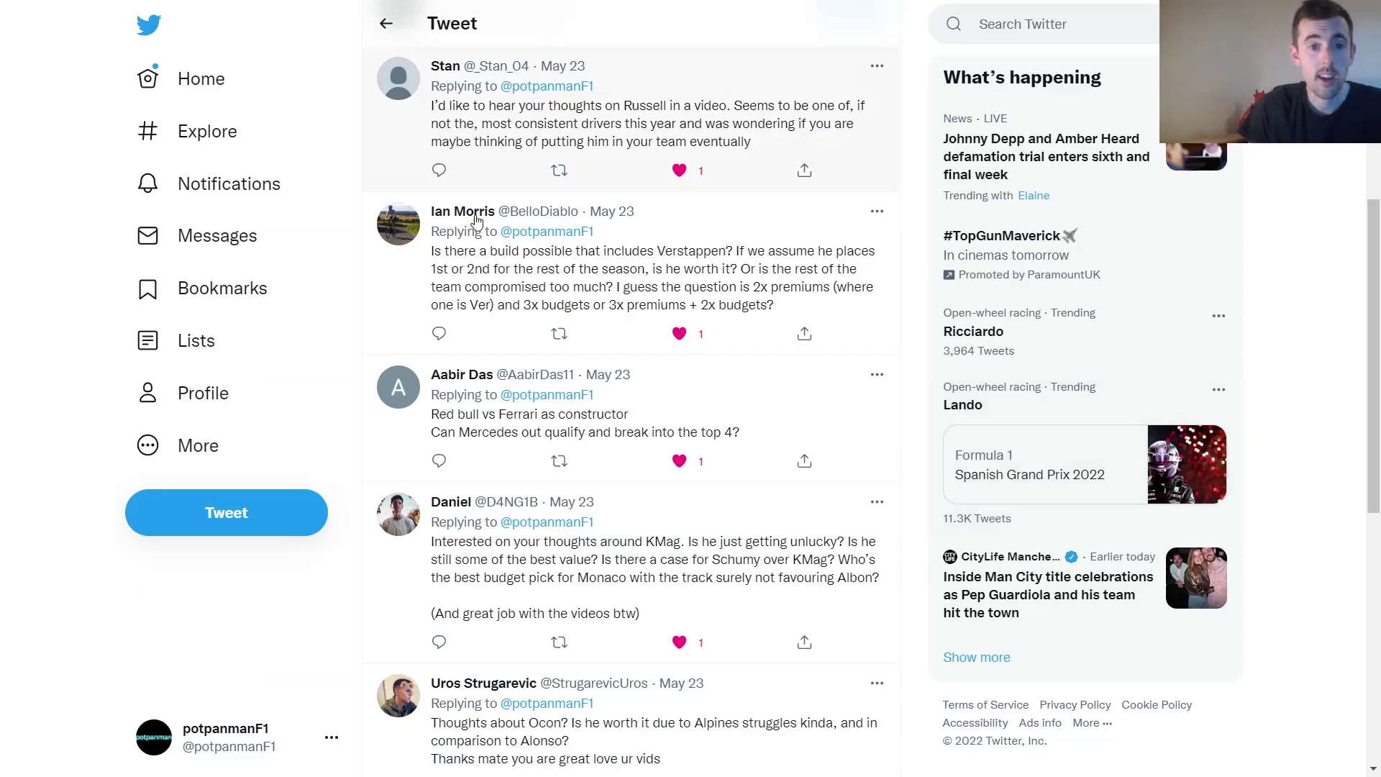
key(ctrl+Tab)
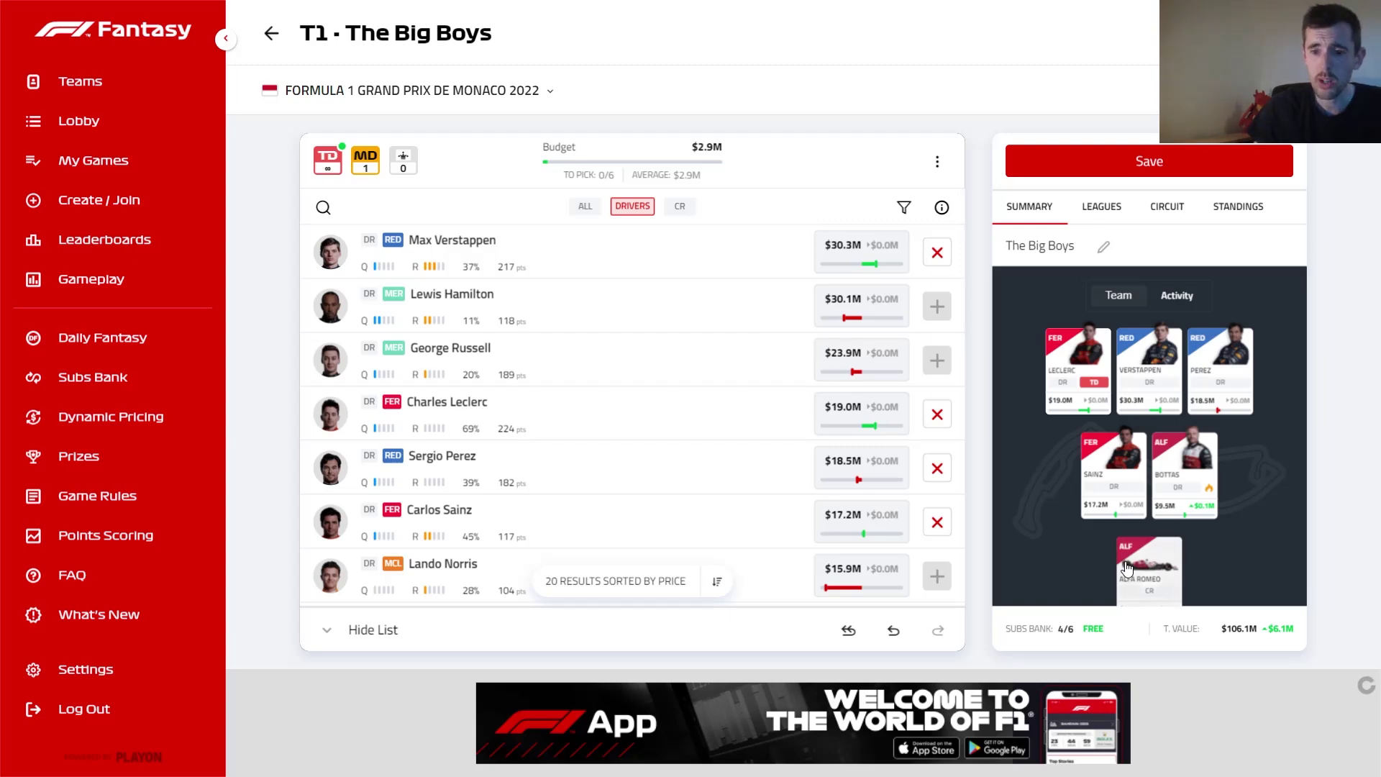
click(1149, 584)
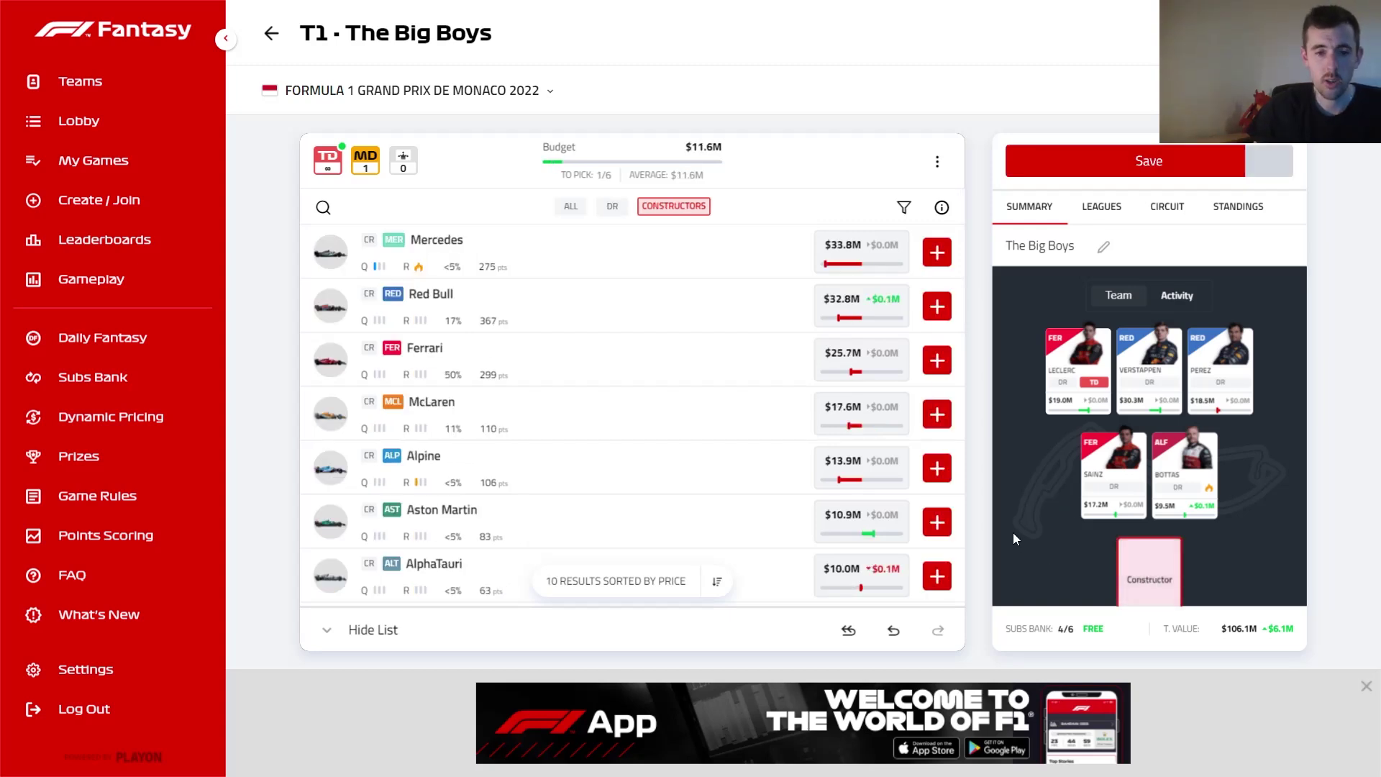
click(936, 360)
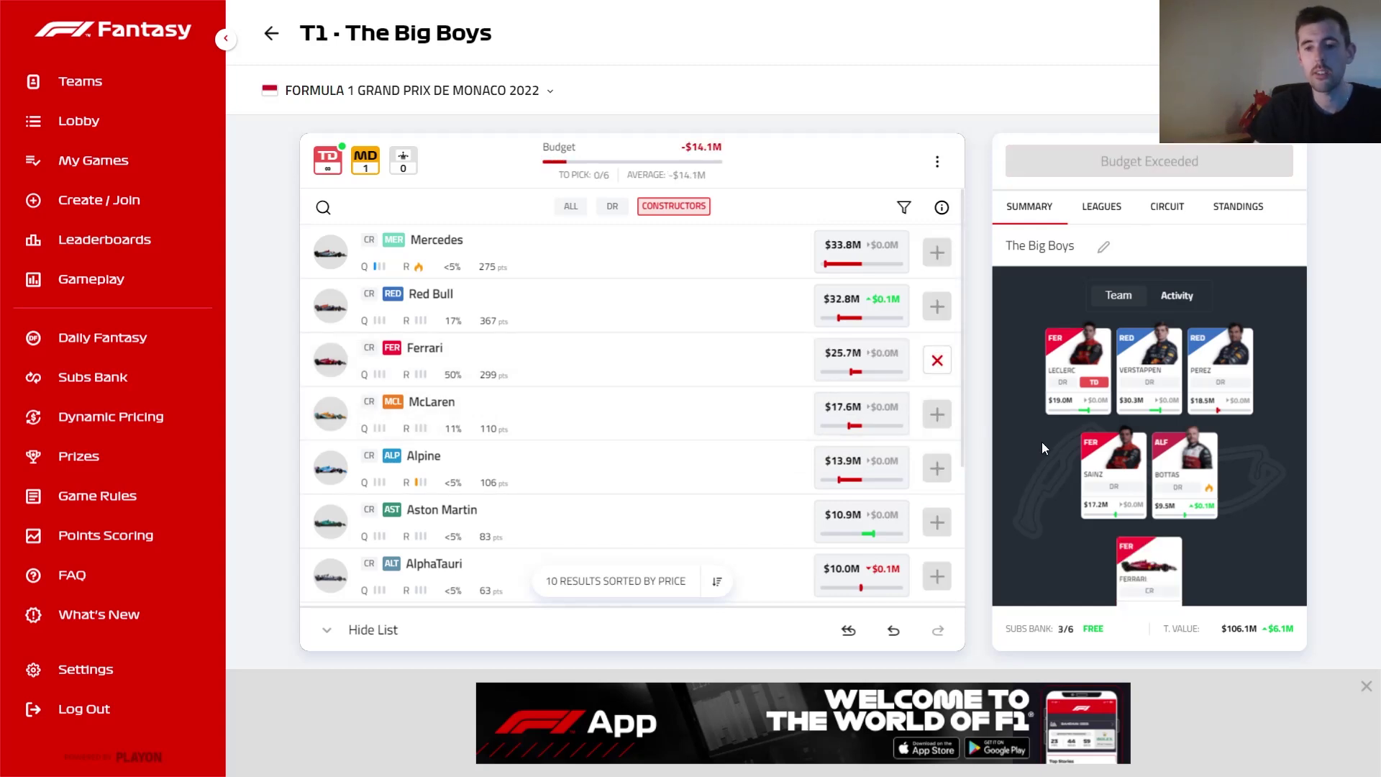
Step: Replace Verstappen with Norris in The Big Boys driver lineup
click(1143, 403)
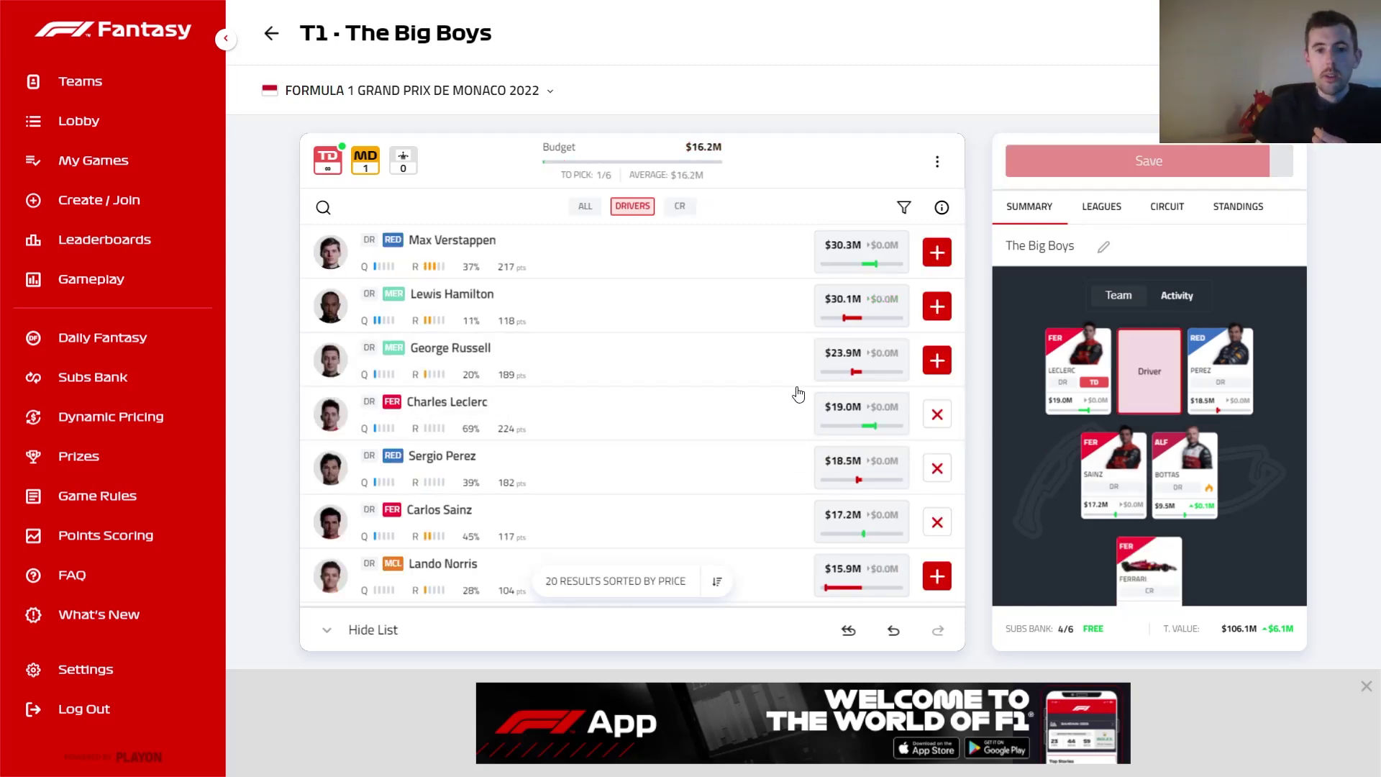
scroll(813, 398, down, 1)
click(936, 485)
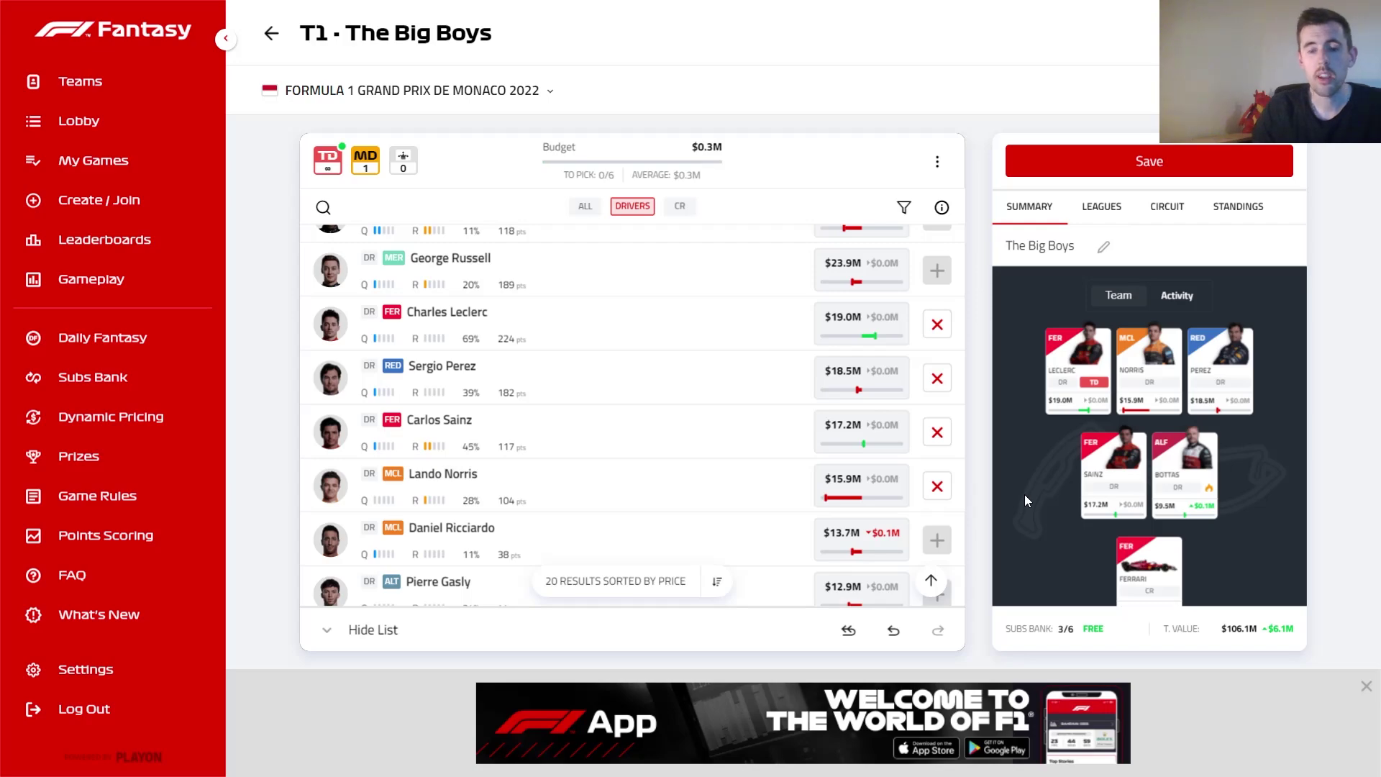
Step: Switch to the Google Sheets workbook and compare Norris's hypothetical and actual Spain qualifying positions on the Predicting Quali positions sheet
key(alt+Tab)
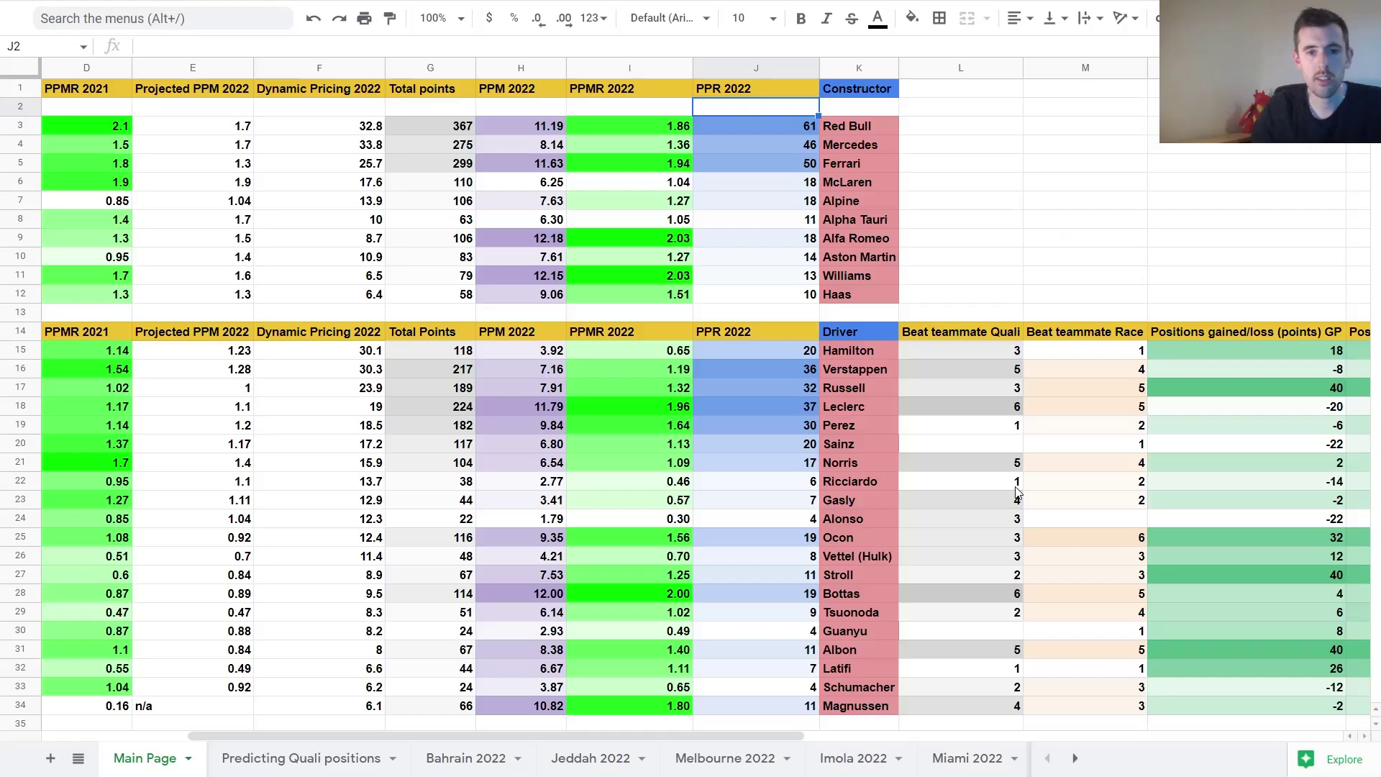
click(1074, 758)
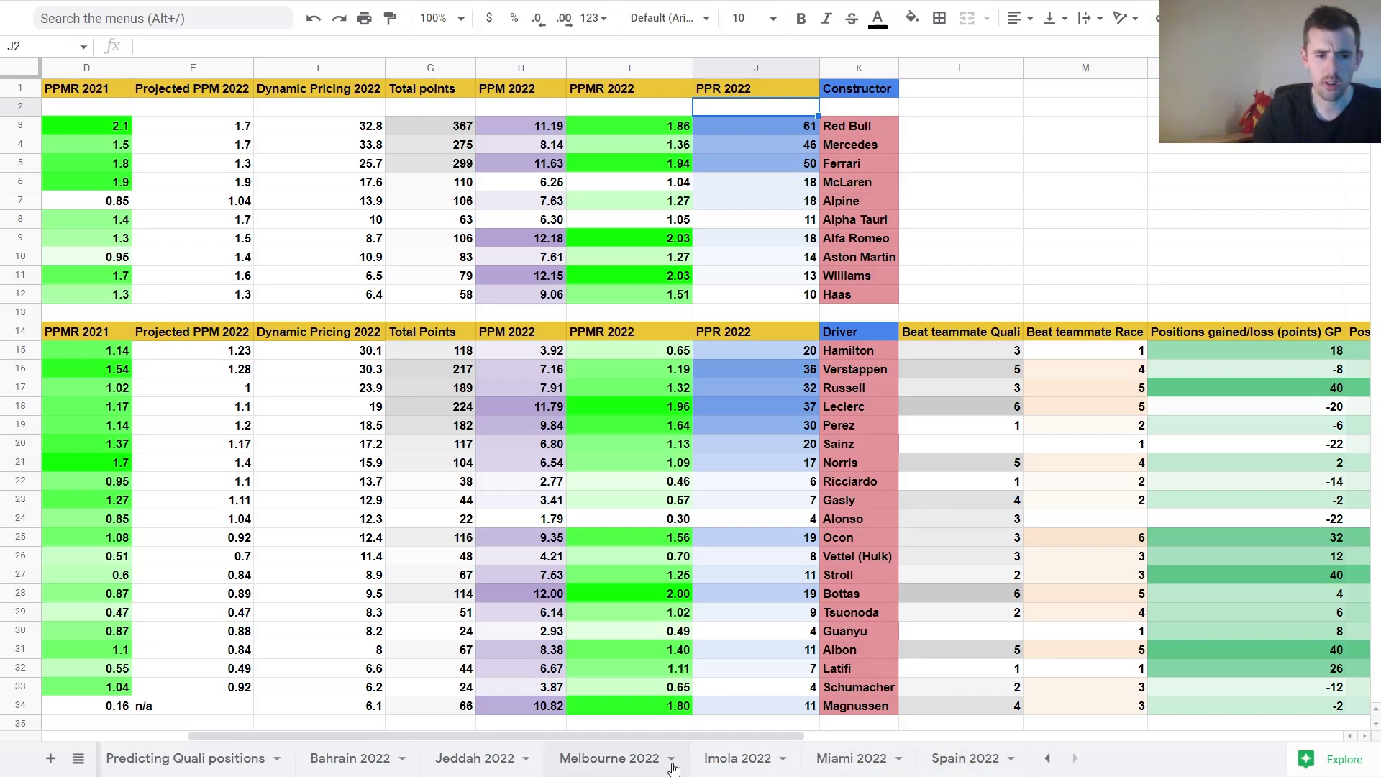
click(214, 767)
drag(491, 723, 1090, 694)
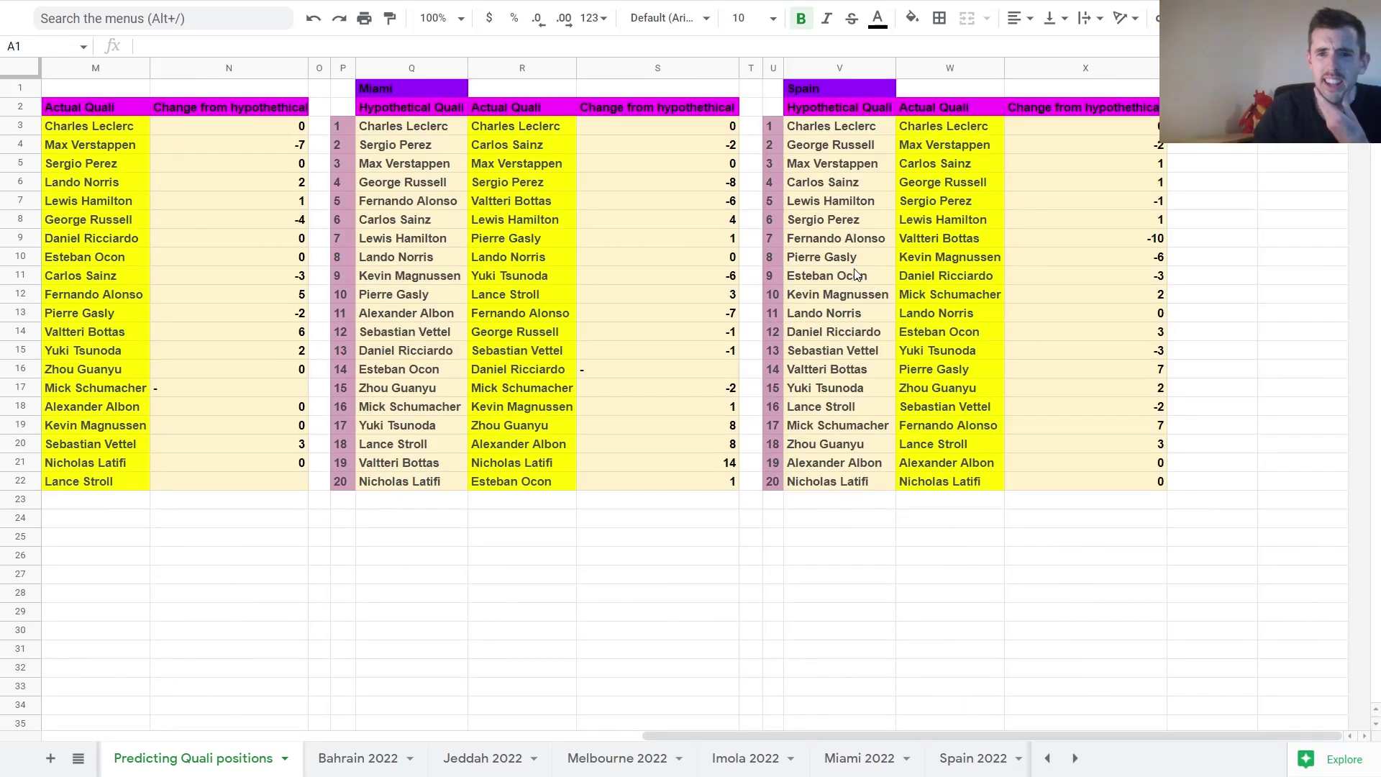
click(830, 320)
click(923, 315)
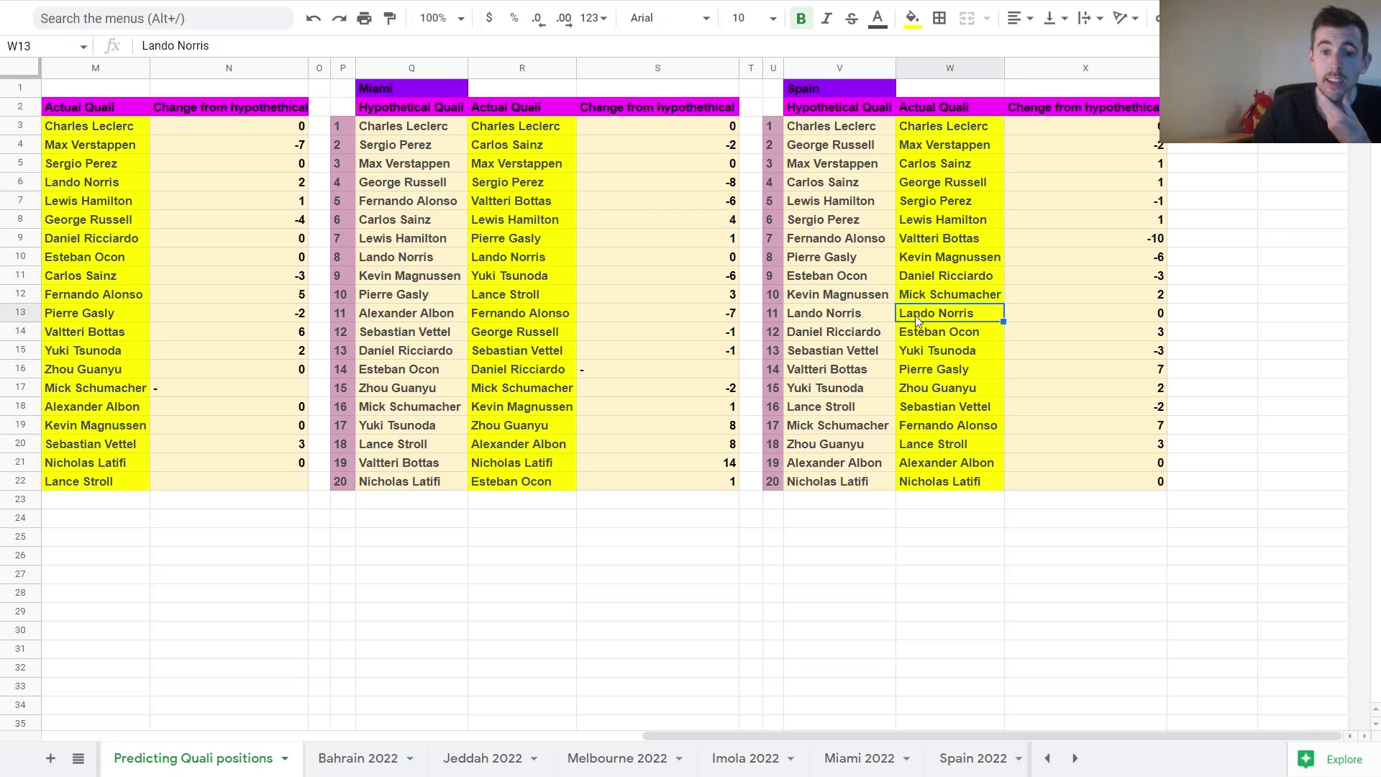
click(879, 321)
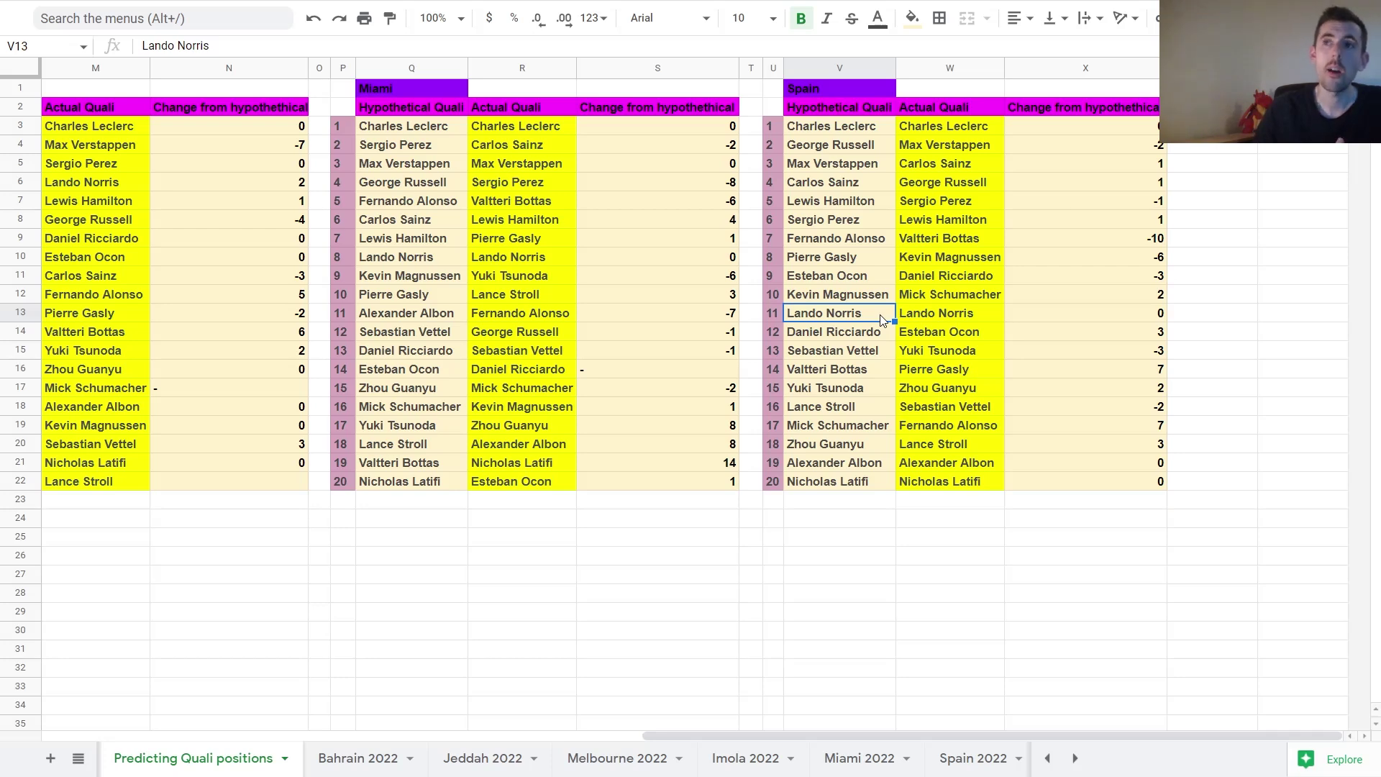
Step: Check Norris's FP1, FP2 and FP3 placings against the qualifying results on the Spain 2022 sheet
click(975, 759)
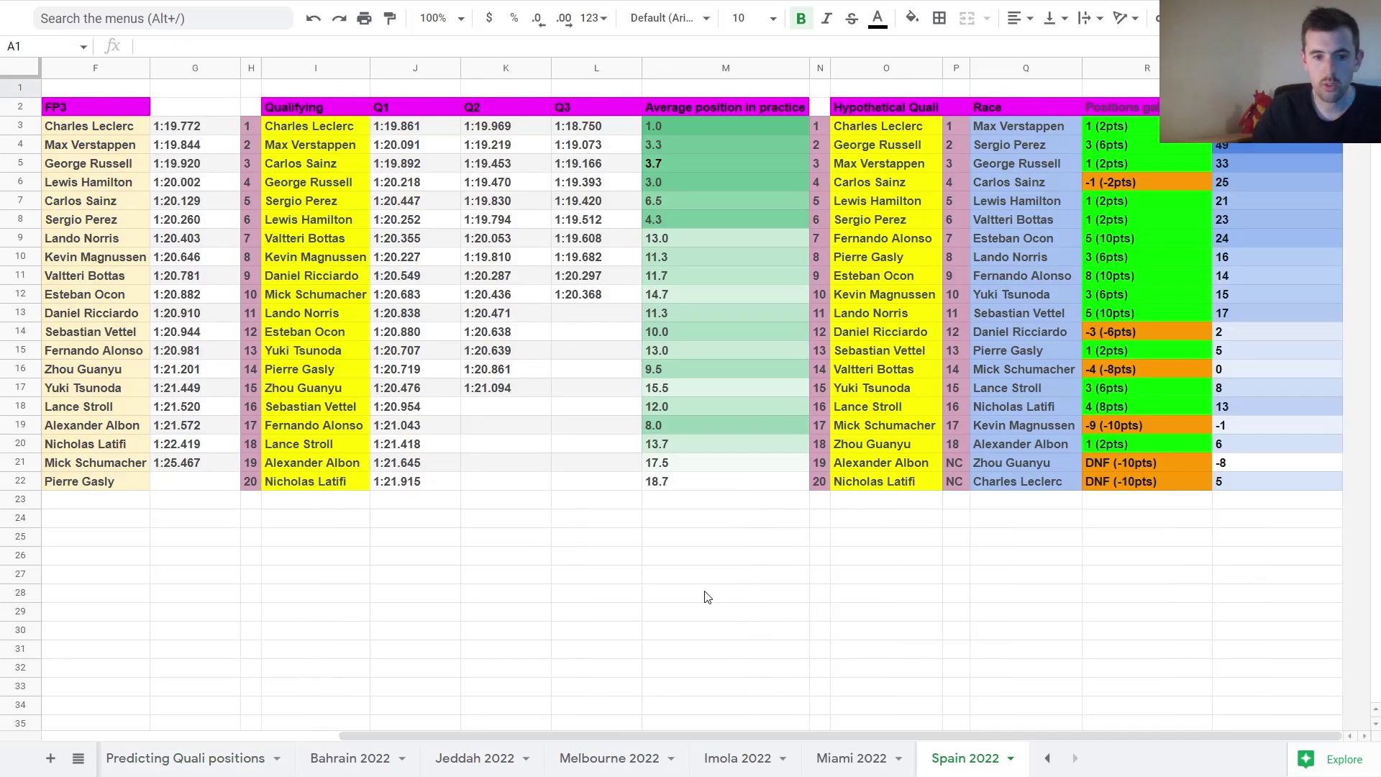
drag(640, 737, 364, 736)
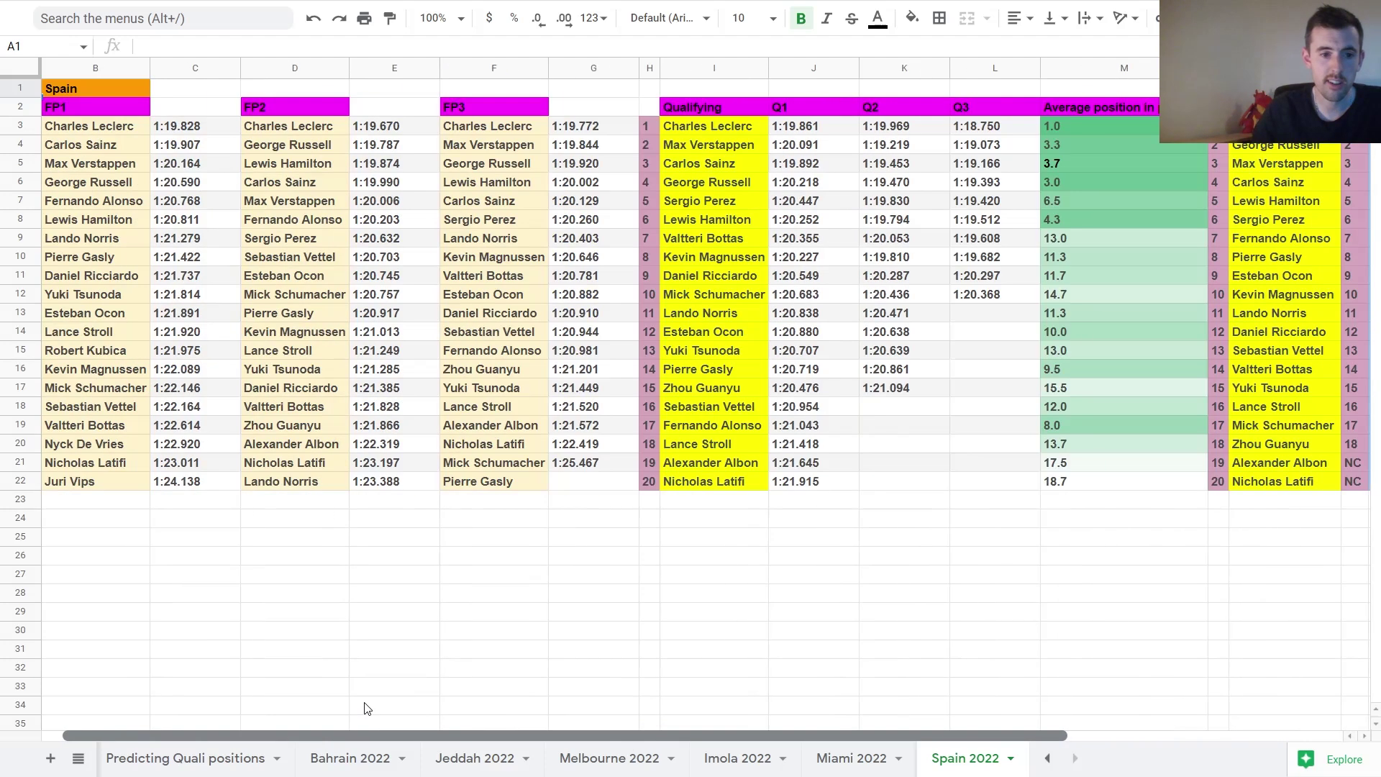
click(300, 494)
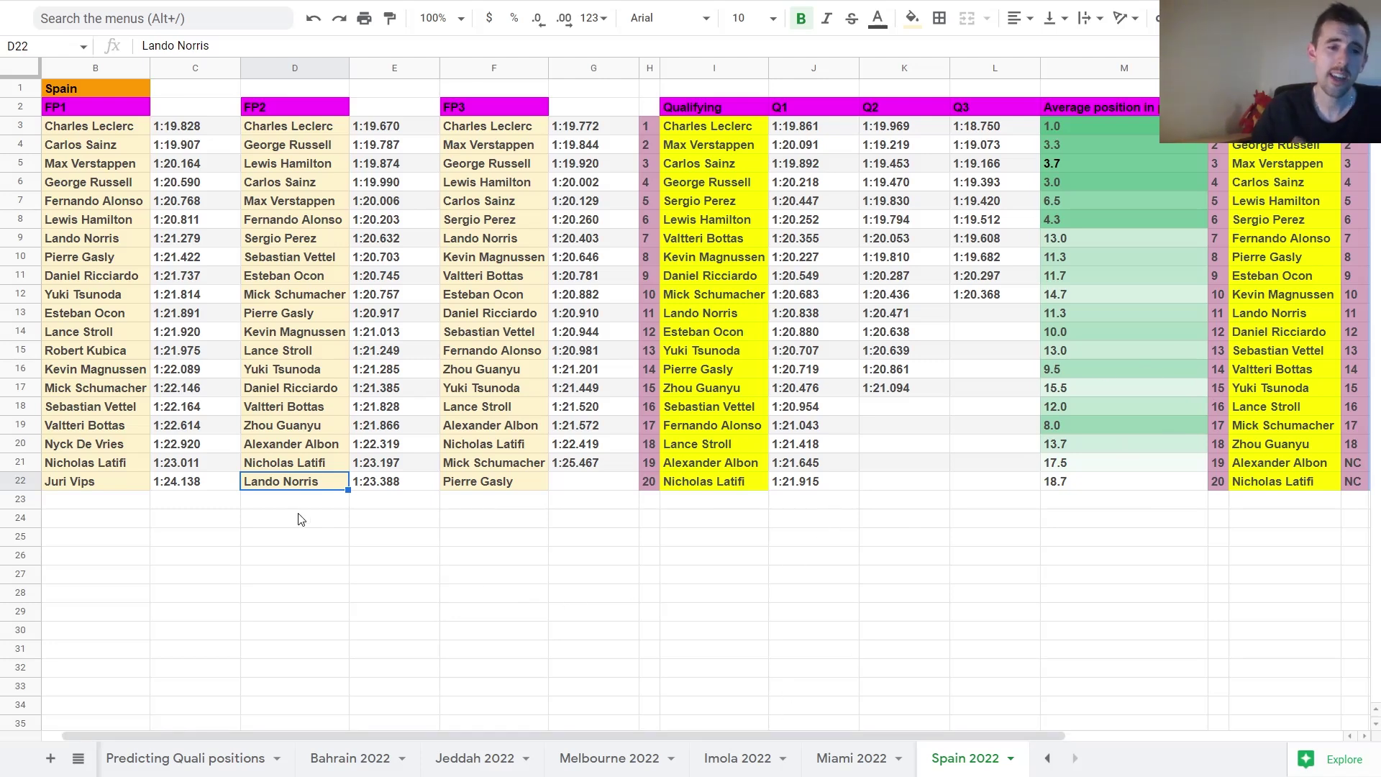
scroll(408, 731, left, 1)
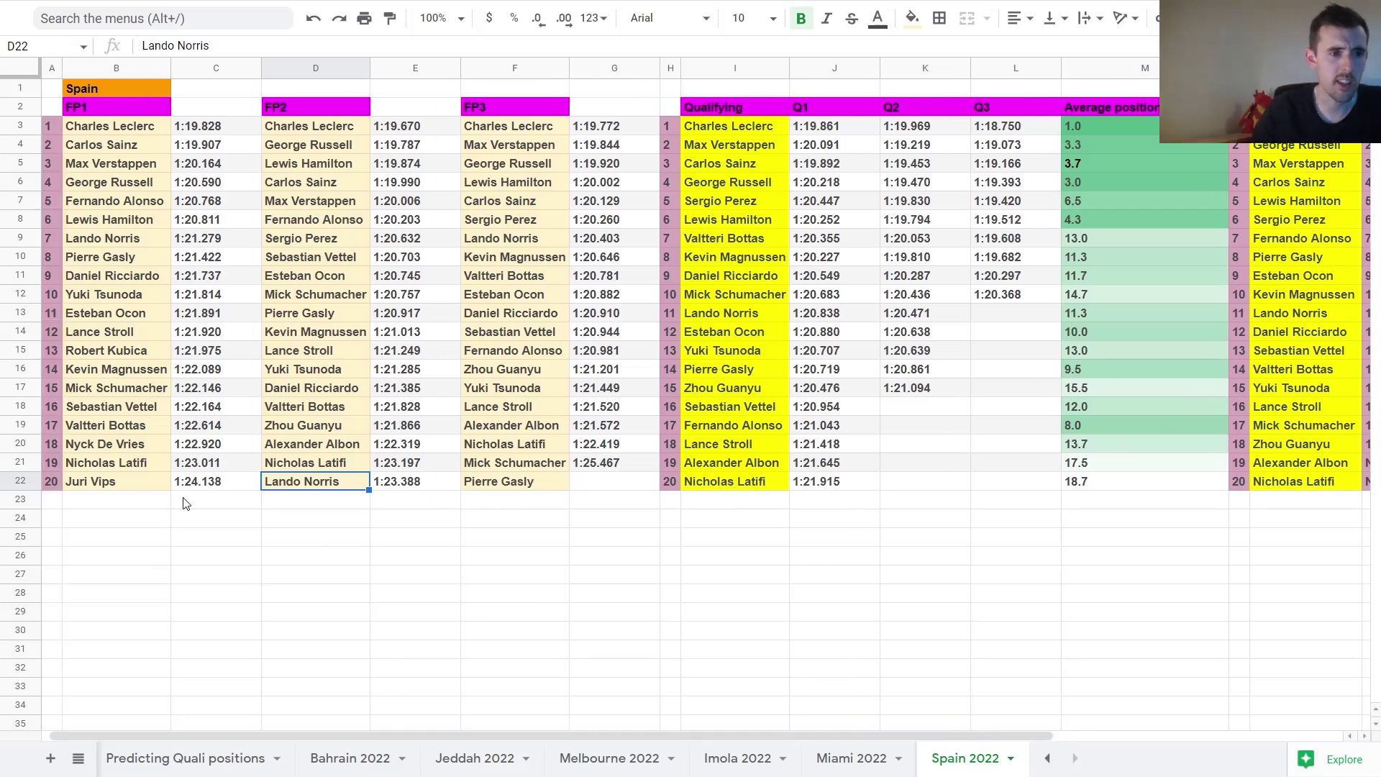
click(106, 239)
click(548, 241)
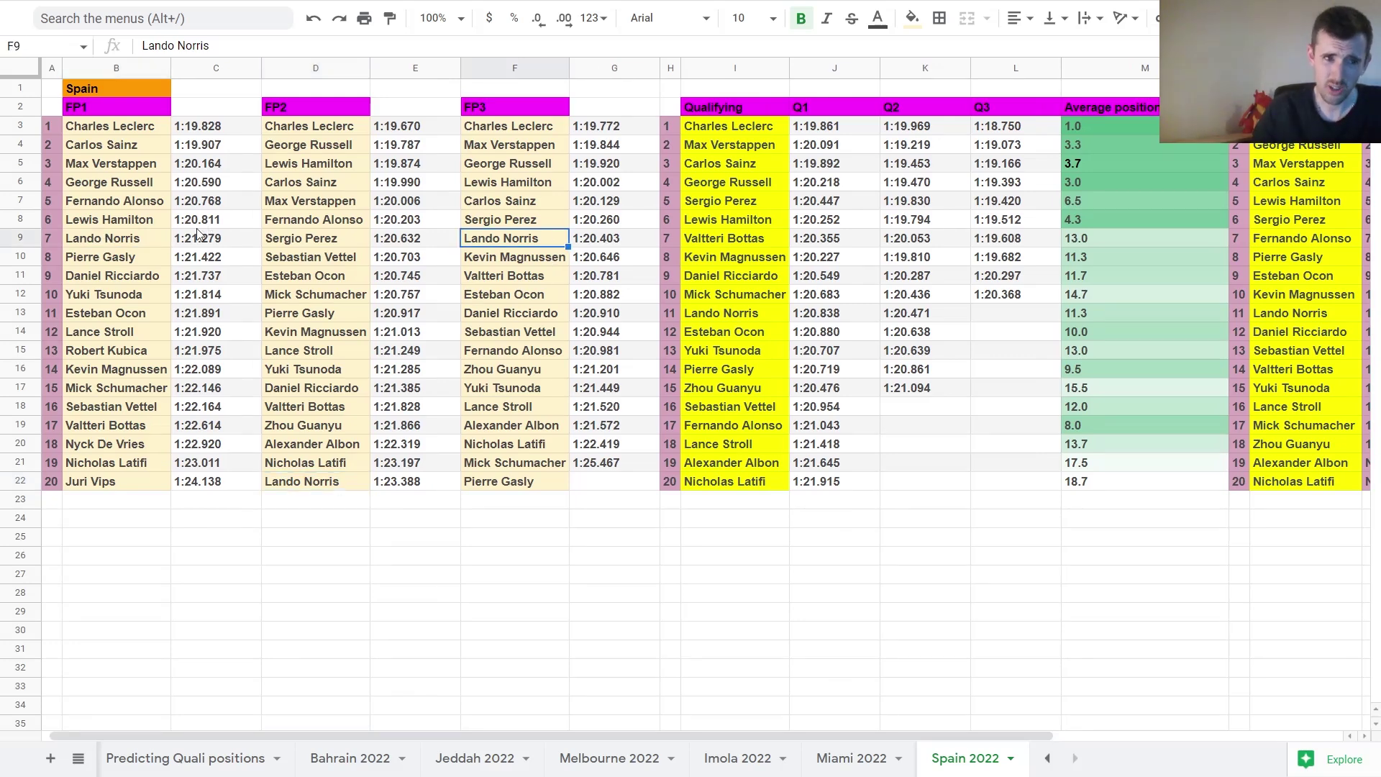
drag(487, 732, 735, 731)
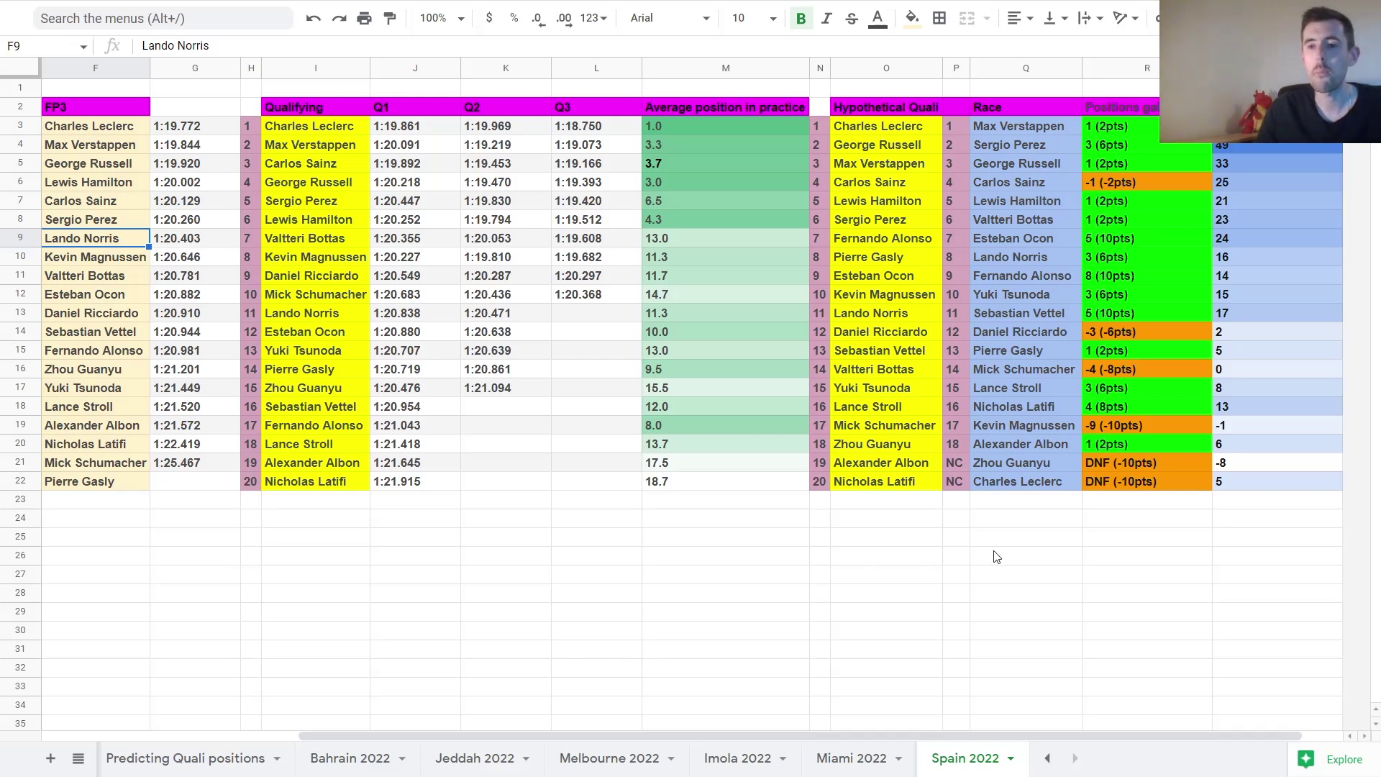
Step: Review Spain's change-from-hypothetical values for Alonso and Norris on the Predicting Quali positions sheet
click(219, 758)
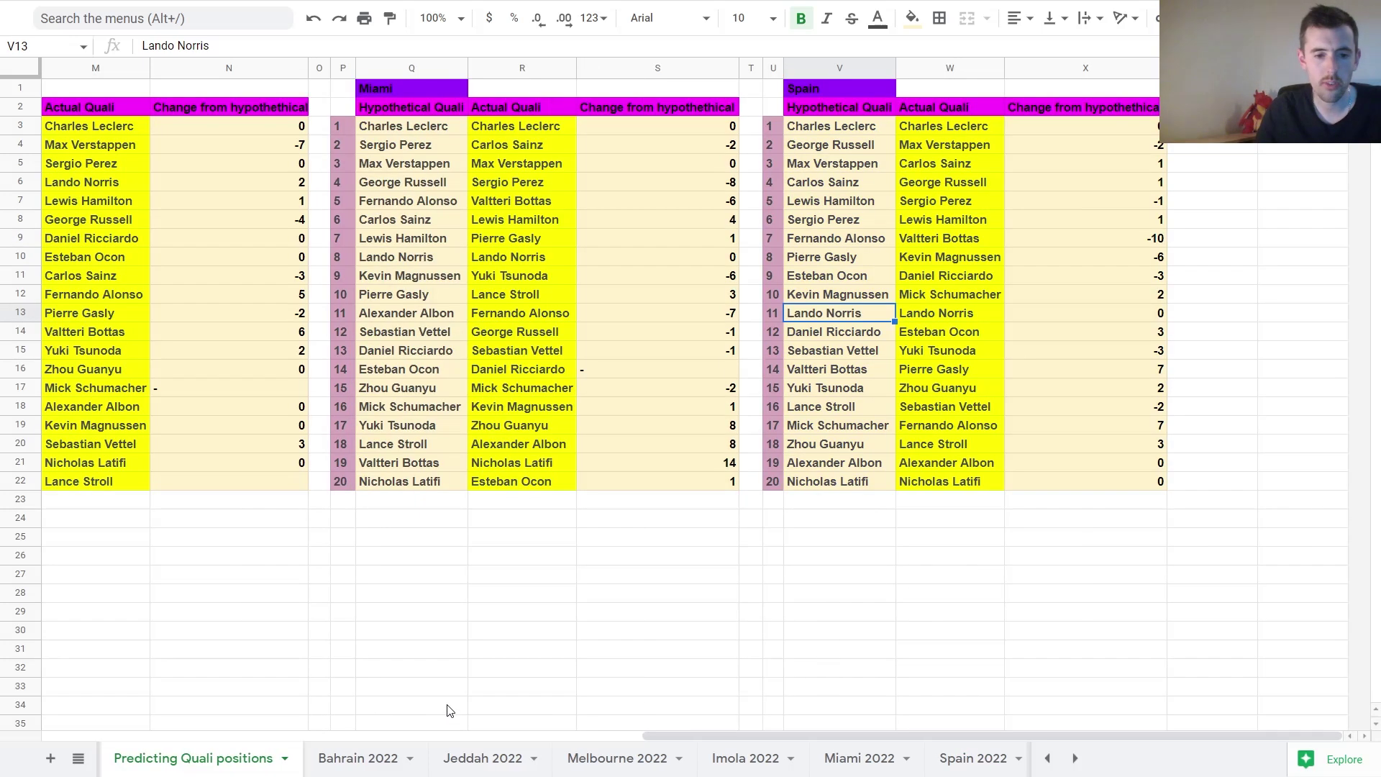
click(1119, 244)
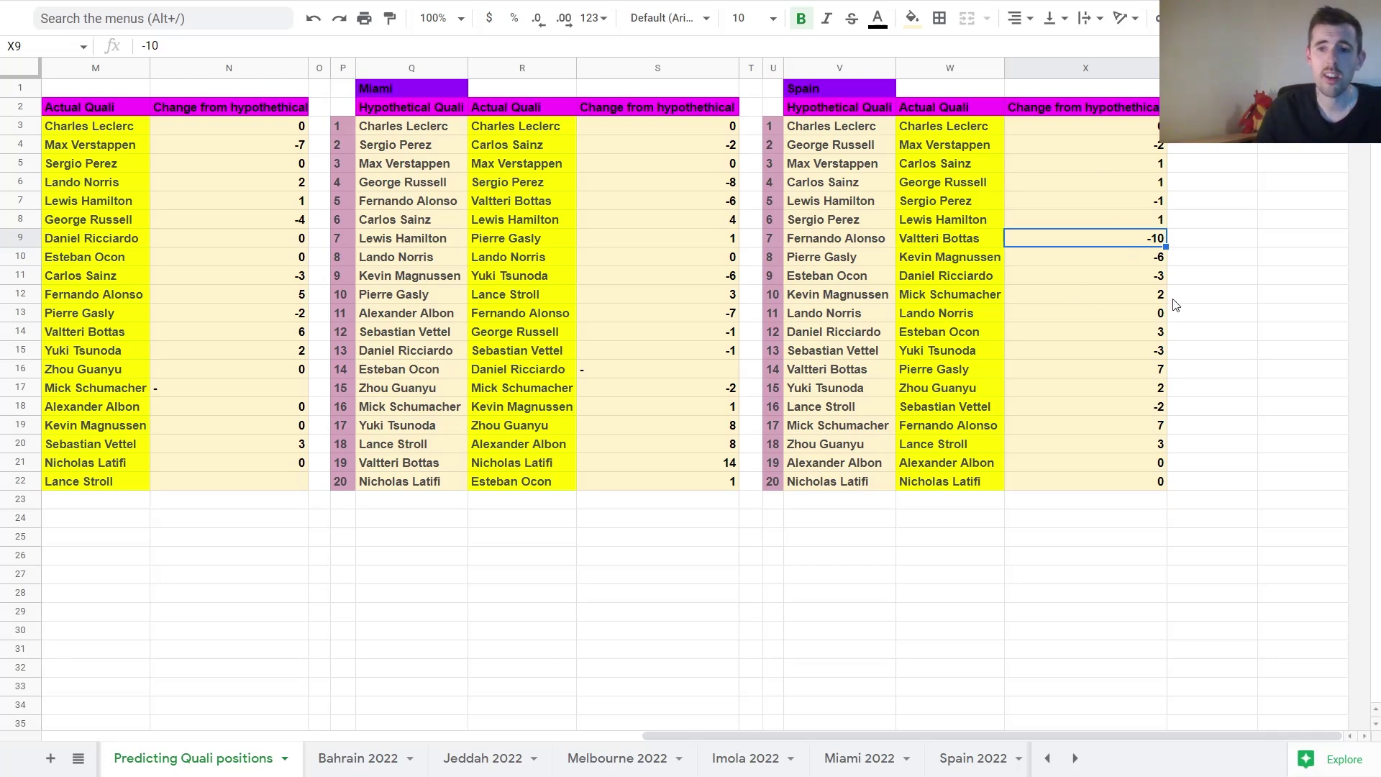
click(1085, 316)
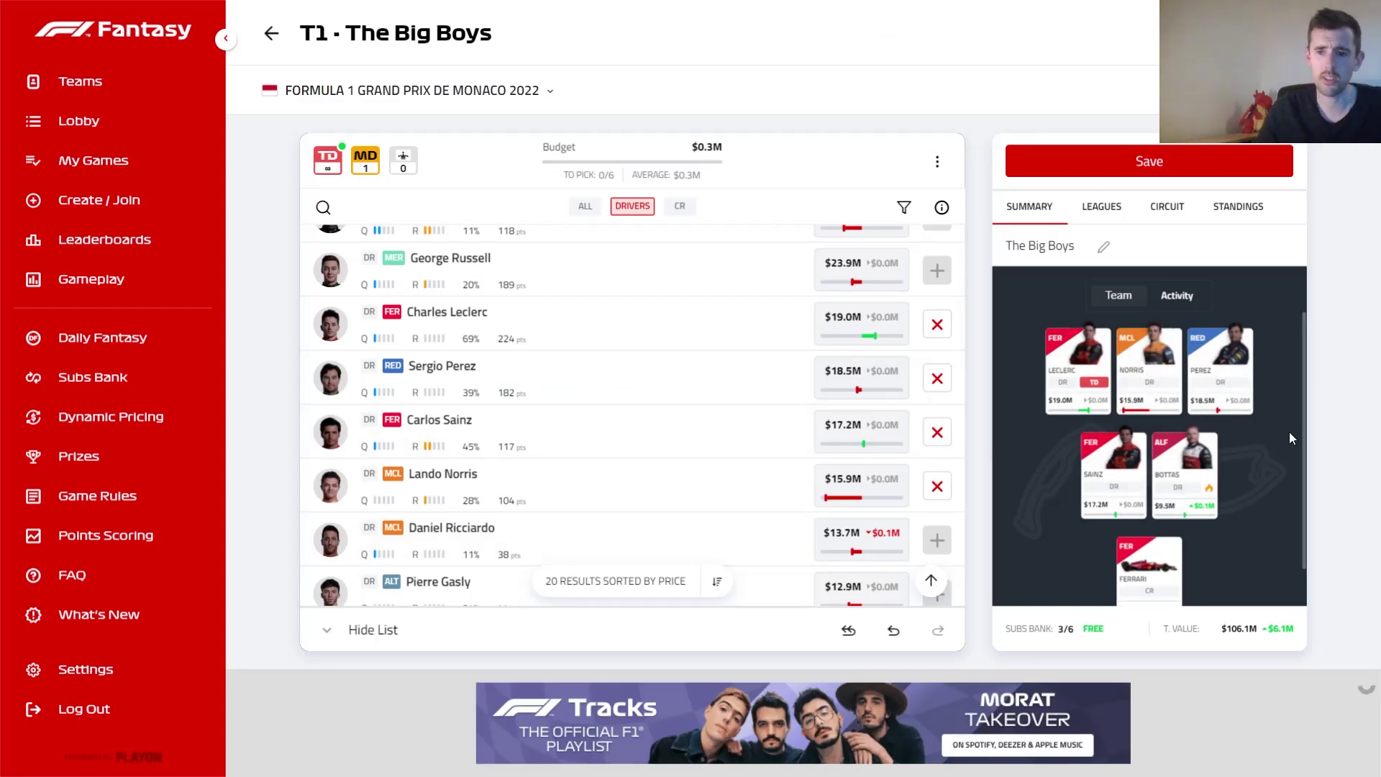
Step: Switch back to F1 Fantasy and replace Ferrari with Red Bull as the team's constructor
drag(1302, 418, 1305, 426)
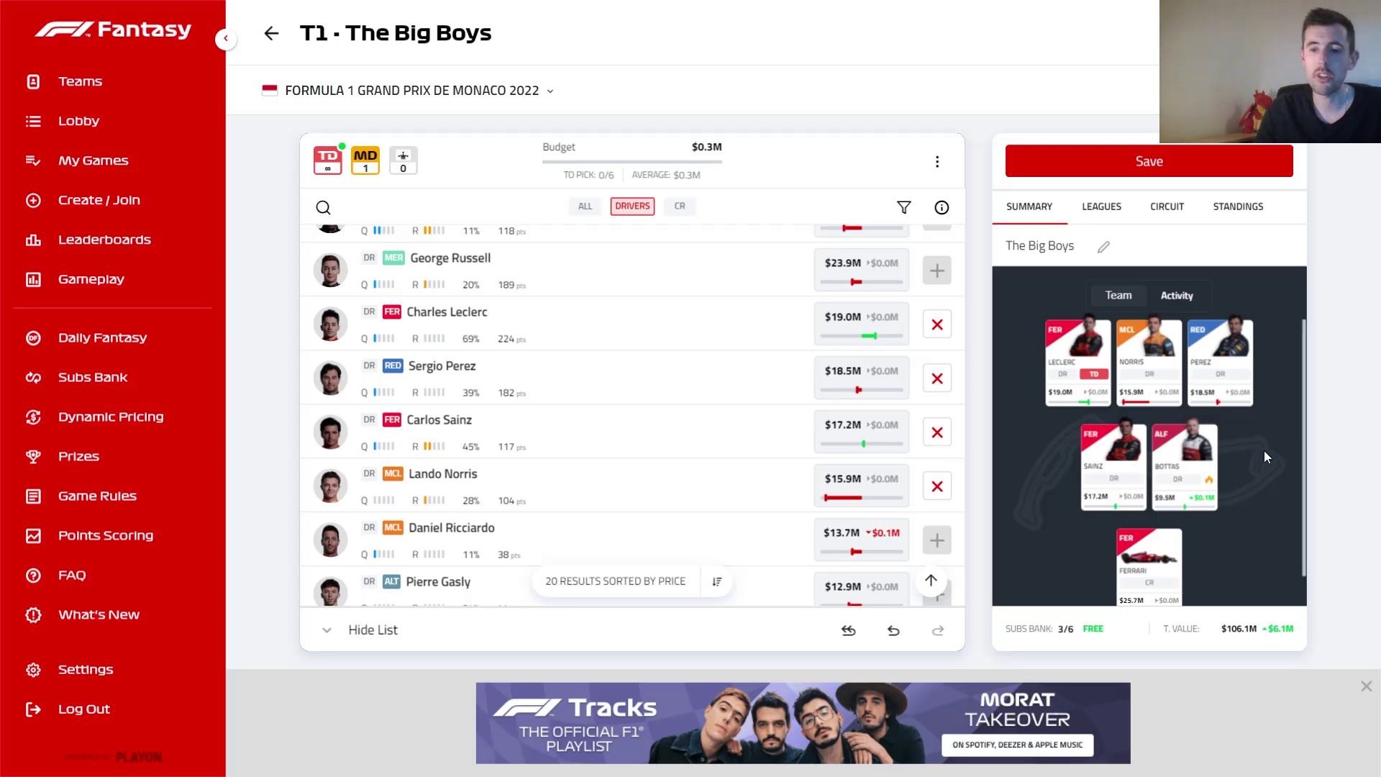
mouse_move(1190, 467)
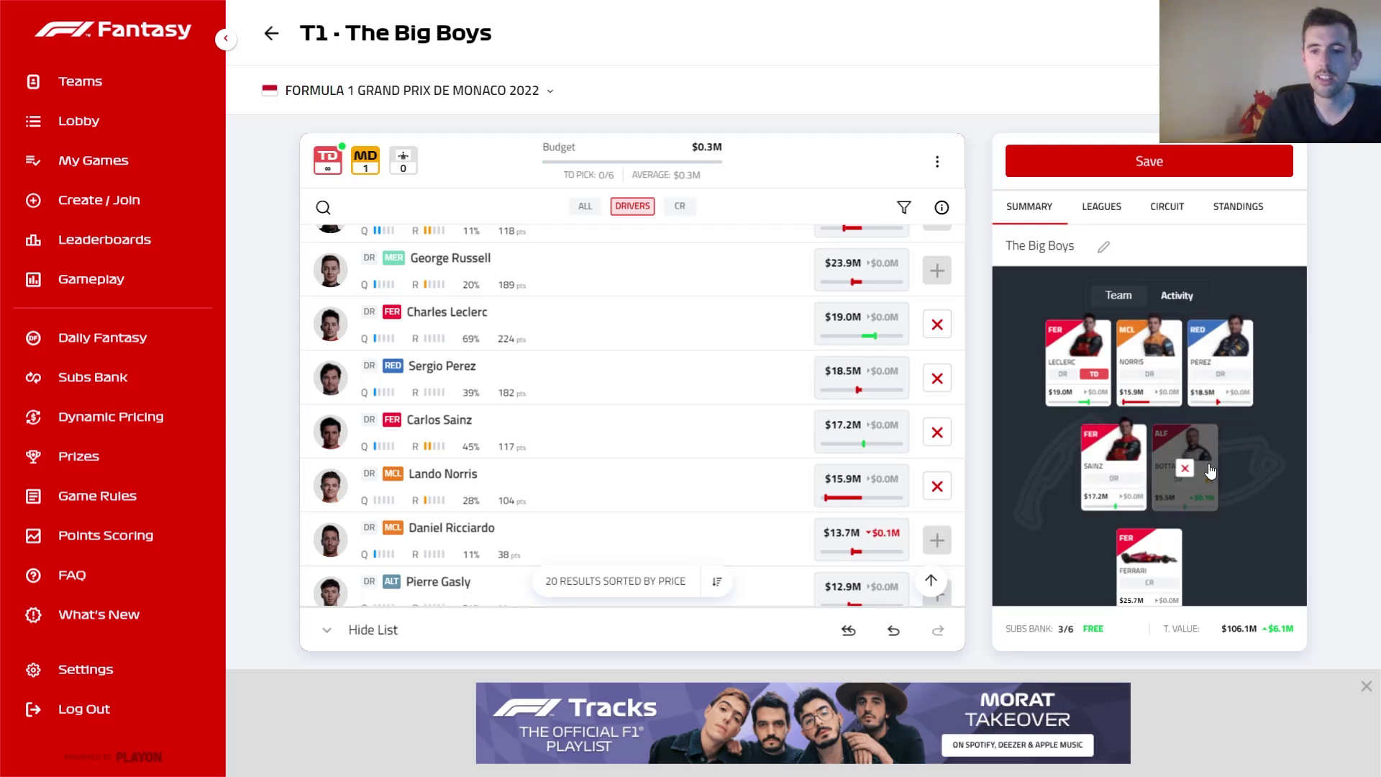
mouse_move(1153, 541)
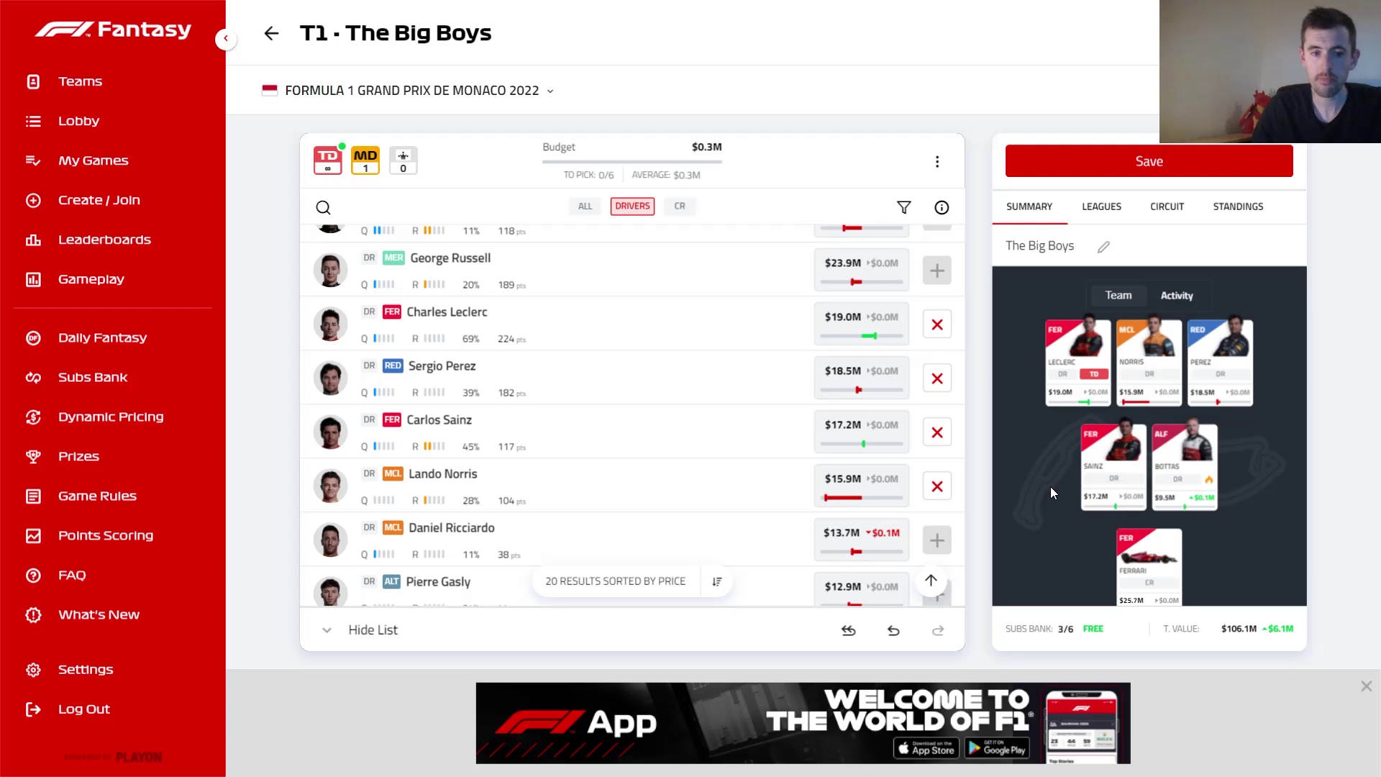
click(1150, 579)
click(936, 306)
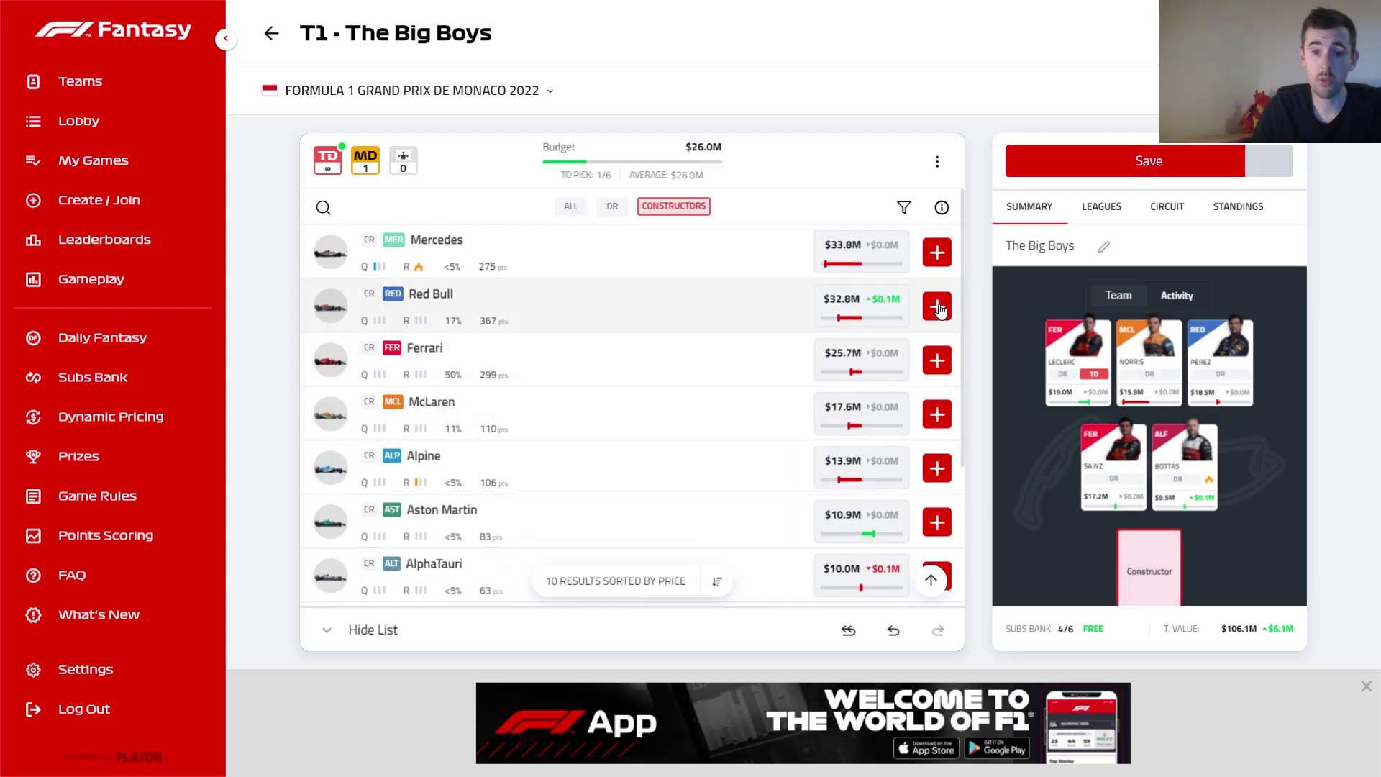
Step: Replace Norris with Kevin Magnussen in the driver lineup
click(1150, 363)
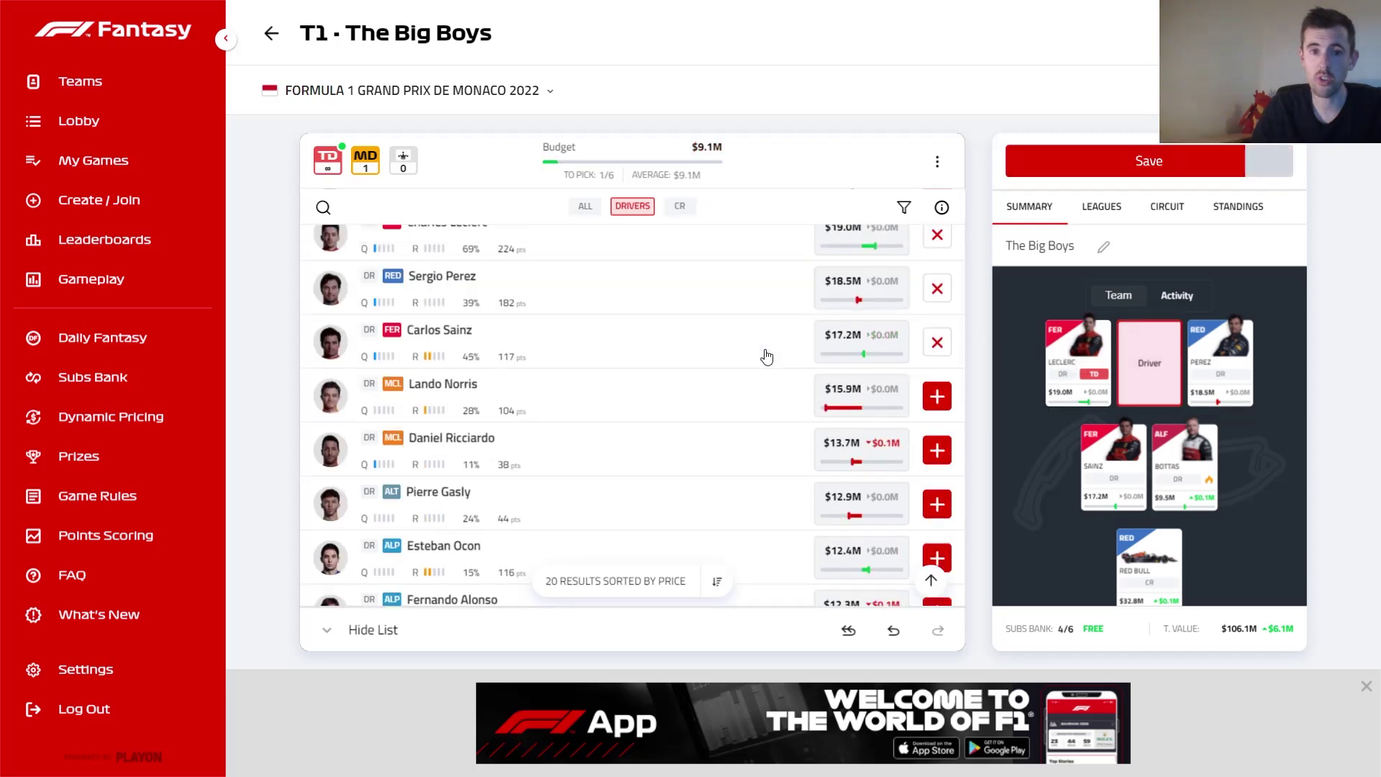
scroll(765, 354, down, 8)
click(937, 530)
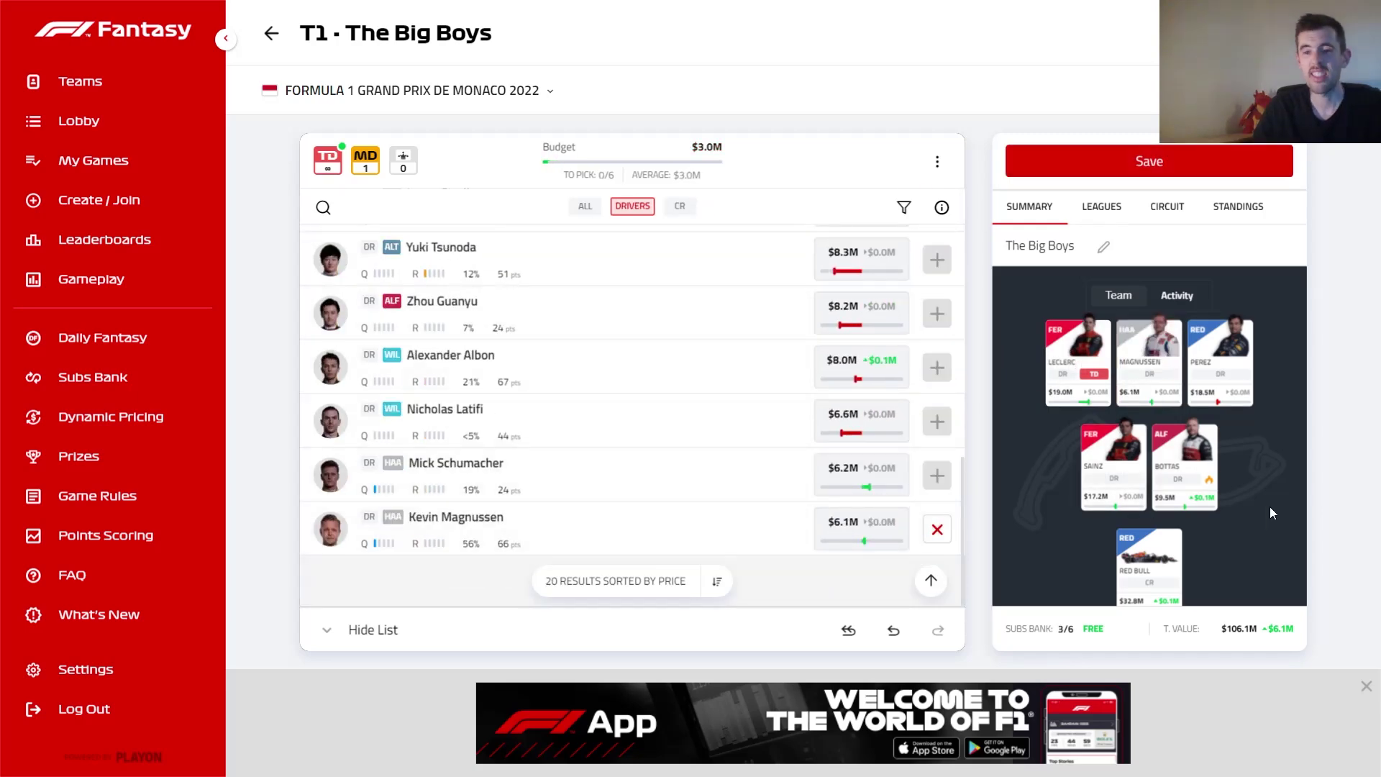
Step: Replace Magnussen with George Russell in the driver lineup and remove Red Bull from the constructor slot
drag(1304, 426, 1305, 433)
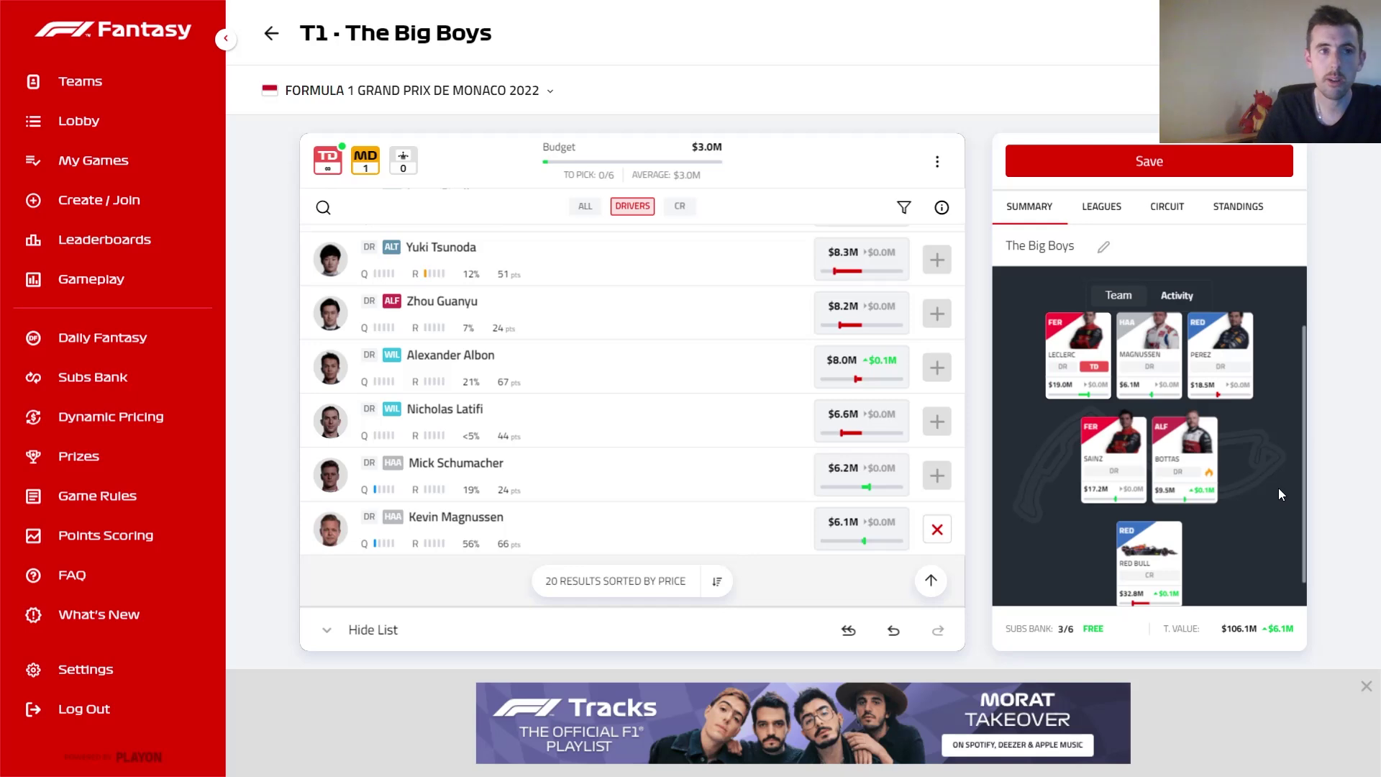
mouse_move(1081, 462)
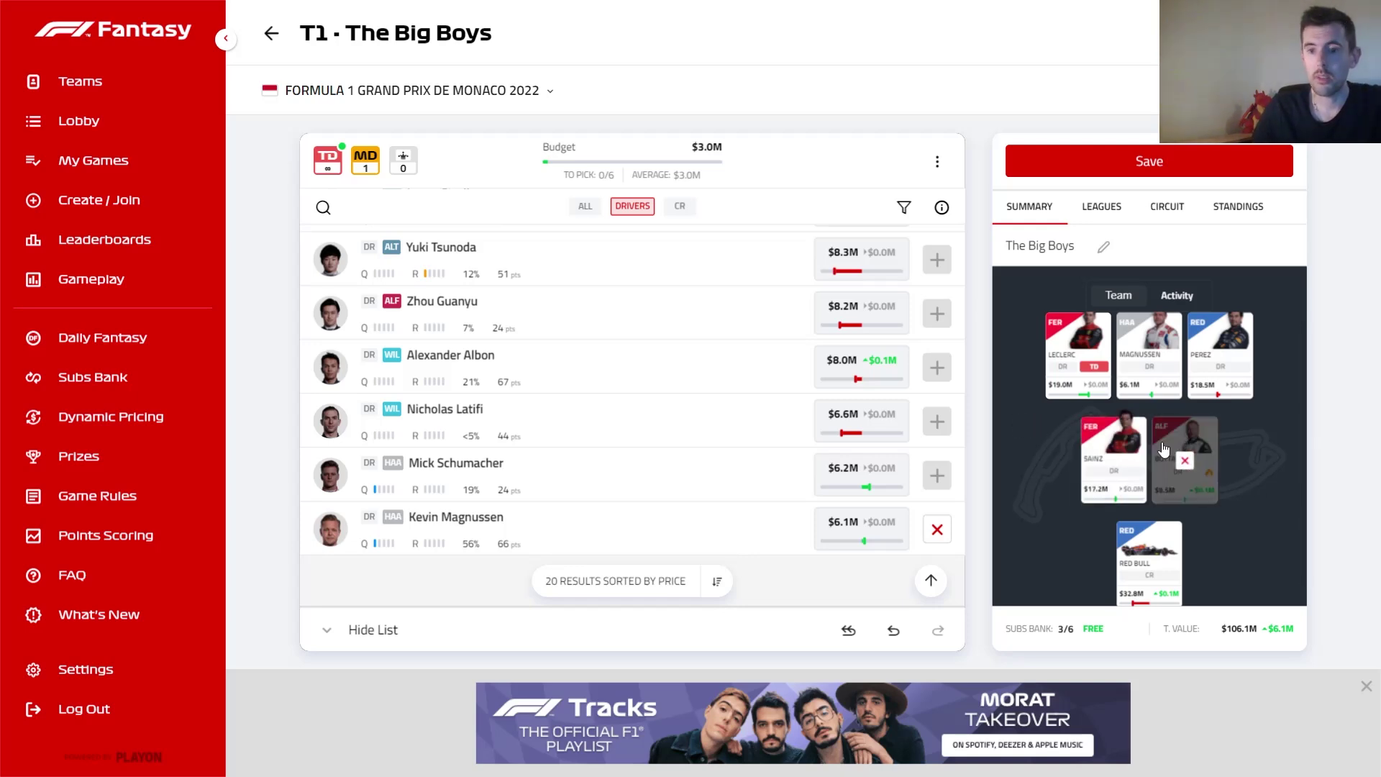
mouse_move(1142, 427)
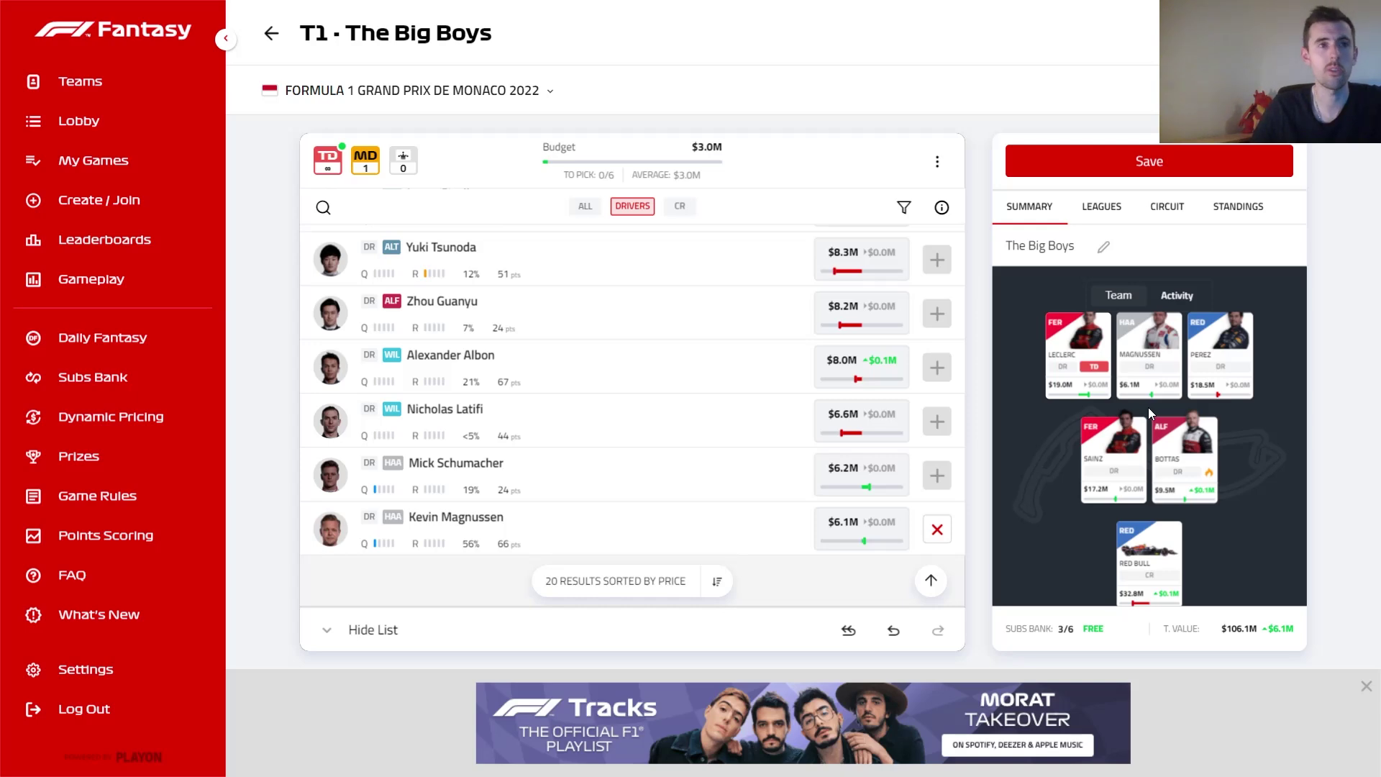
mouse_move(1149, 378)
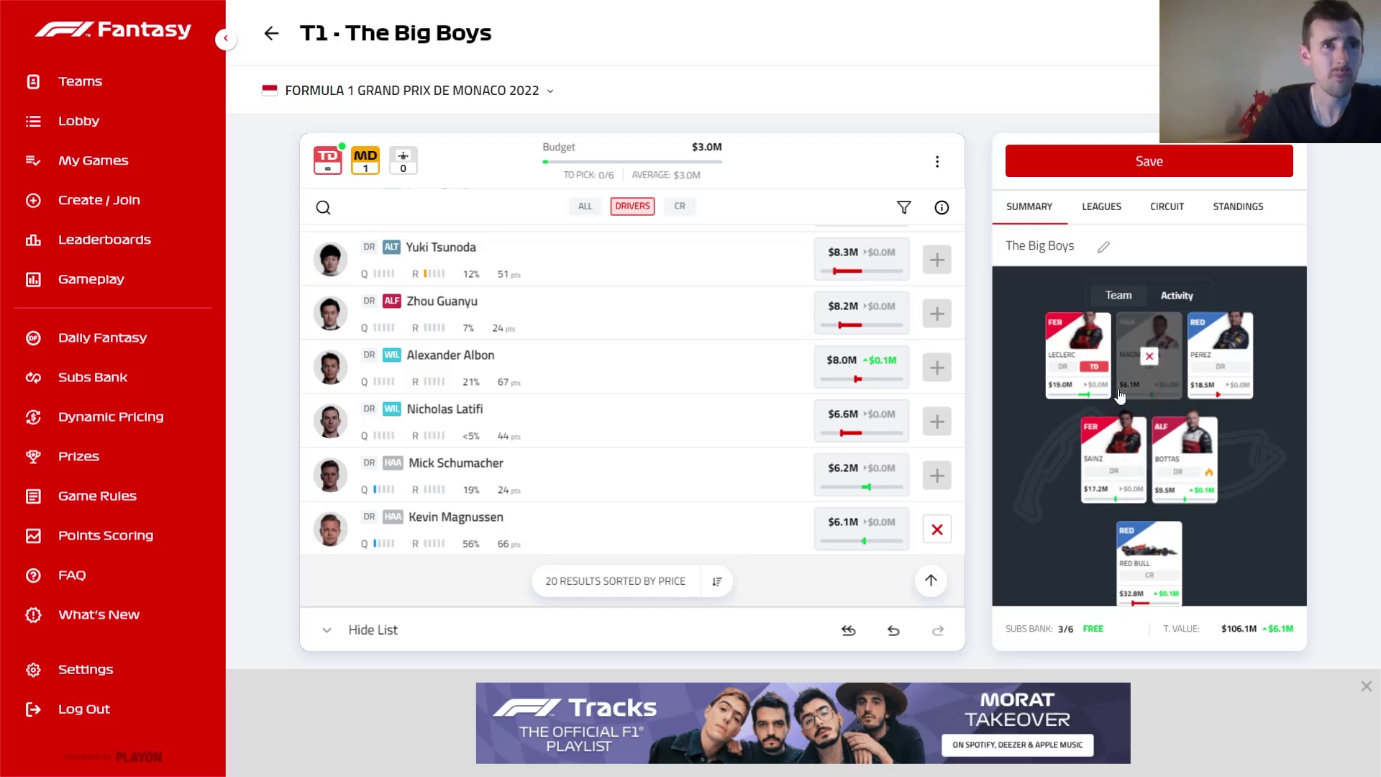
click(1149, 356)
scroll(878, 392, up, 10)
click(948, 369)
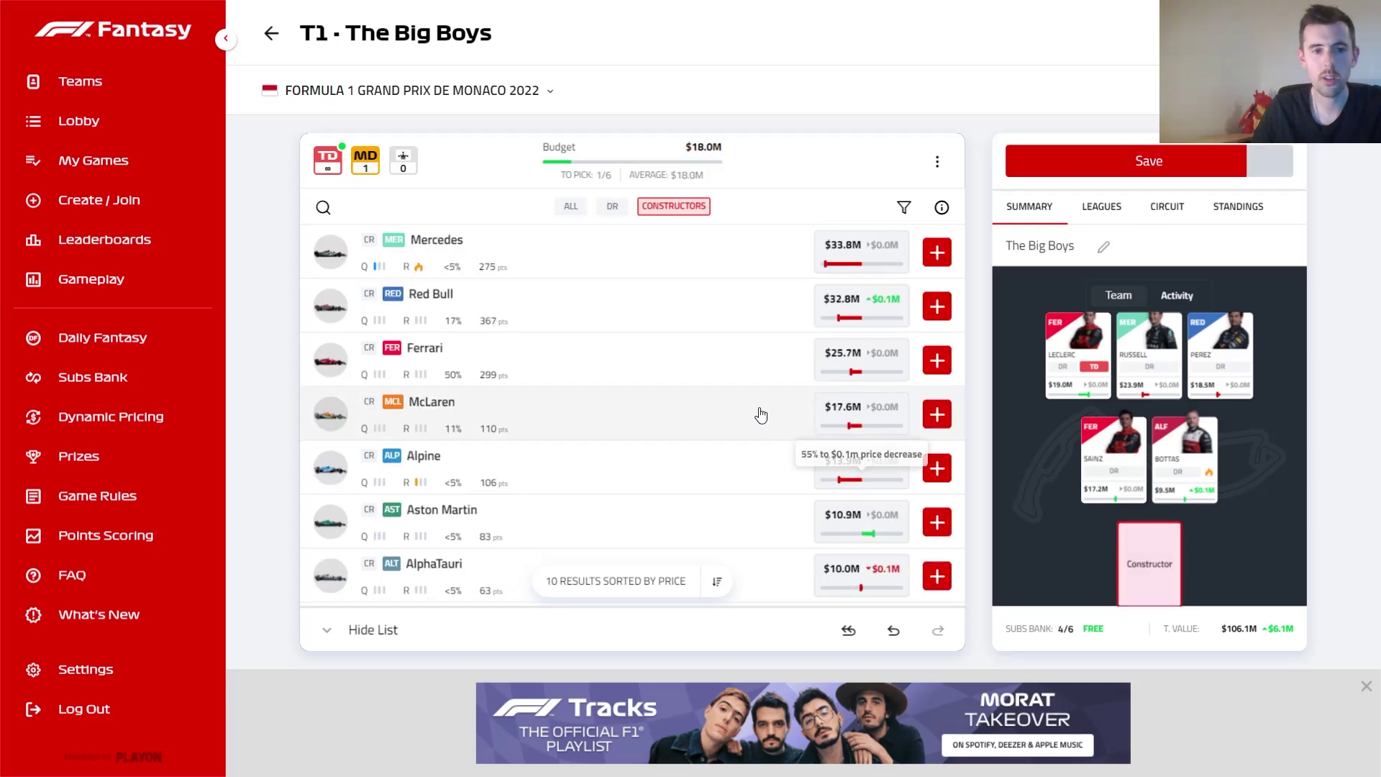
Step: Add Ferrari as the constructor and replace Carlos Sainz with Kevin Magnussen in the driver lineup
click(937, 360)
mouse_move(1114, 464)
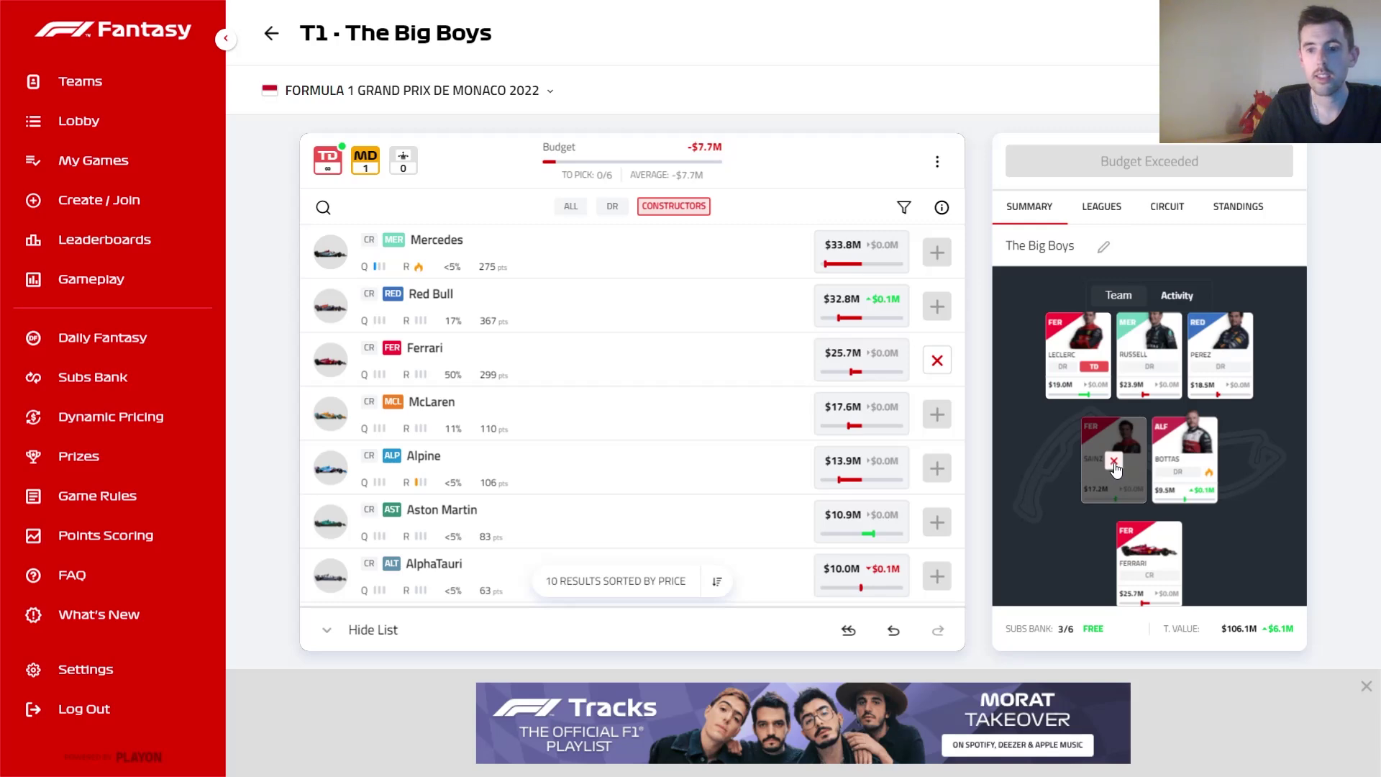
click(1114, 464)
scroll(805, 389, down, 3)
scroll(805, 389, down, 5)
click(937, 529)
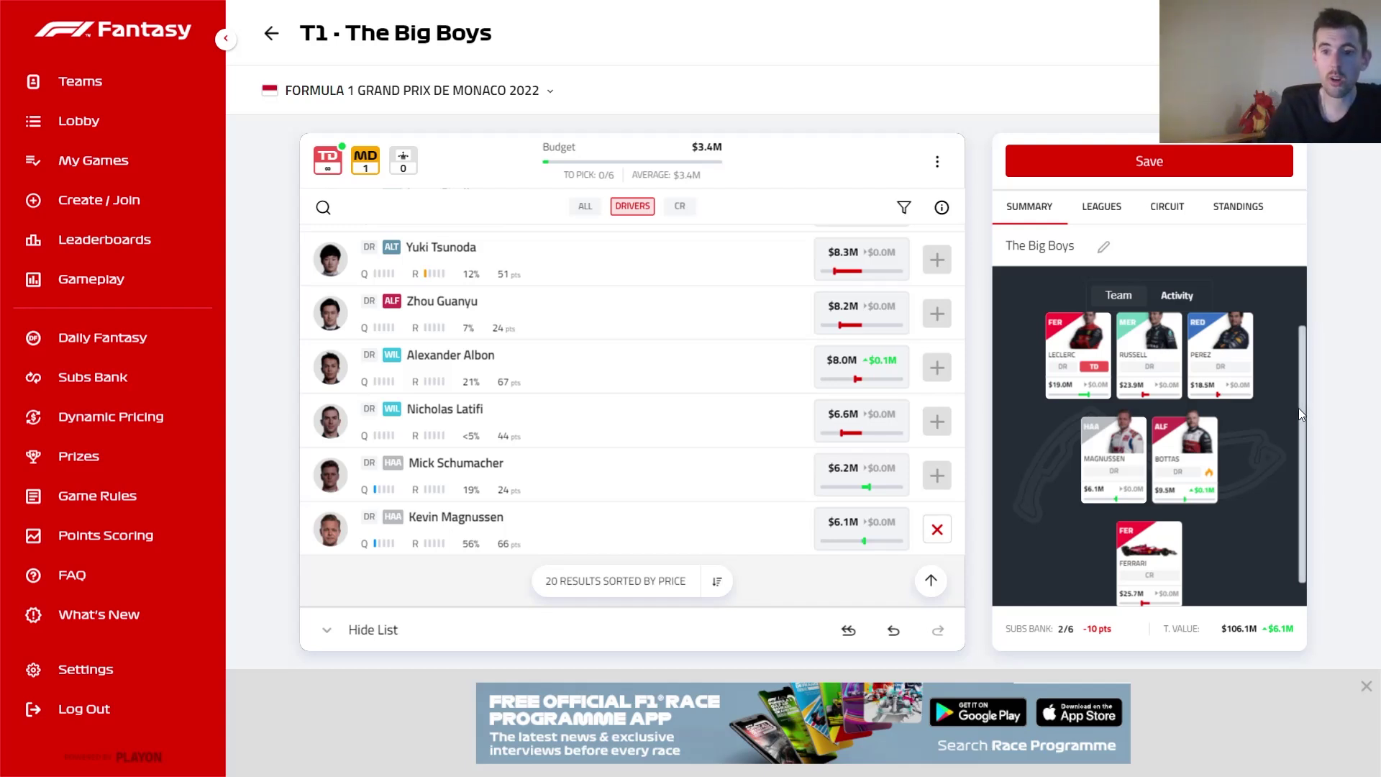
Step: Switch to the spreadsheet's Main Page and compare Russell's PPR 2022 with the other drivers' values
key(ctrl+Tab)
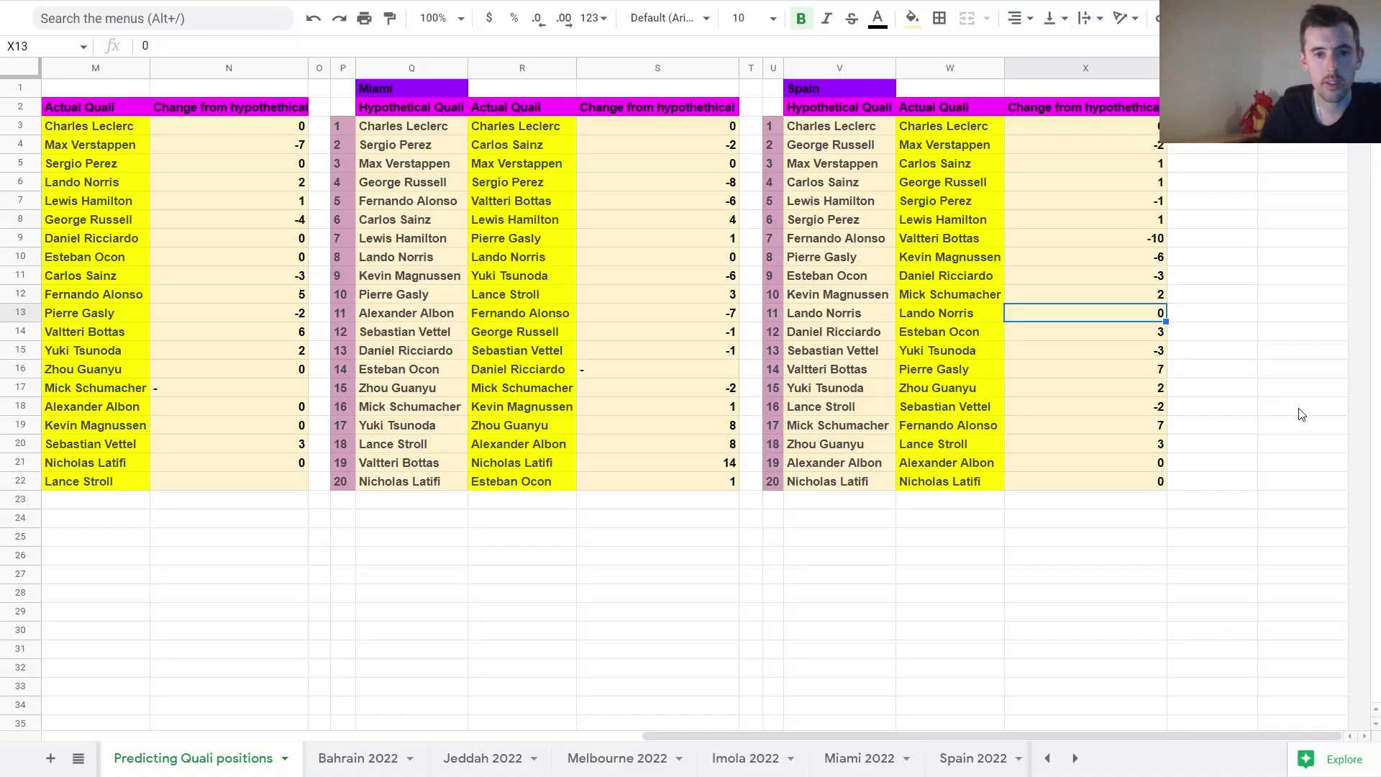
click(1047, 757)
click(146, 757)
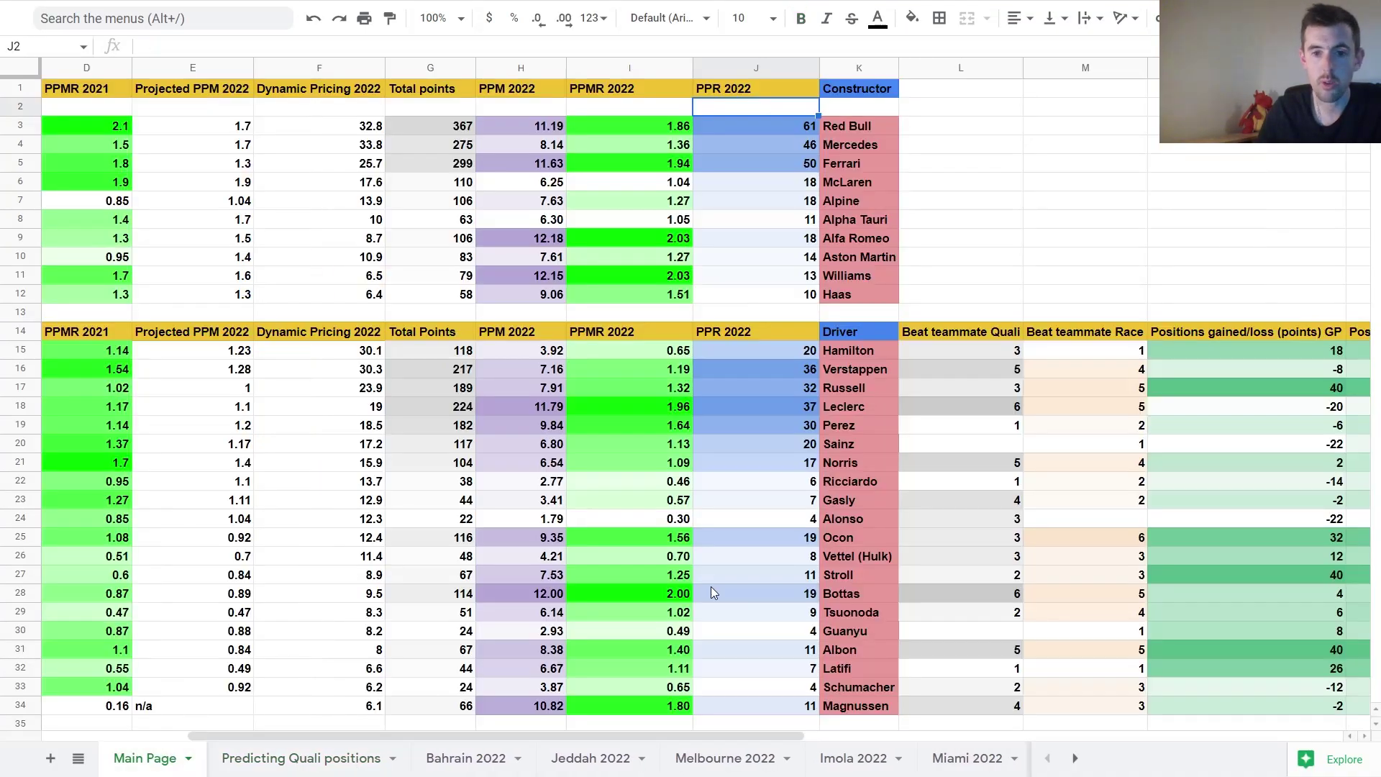
click(778, 395)
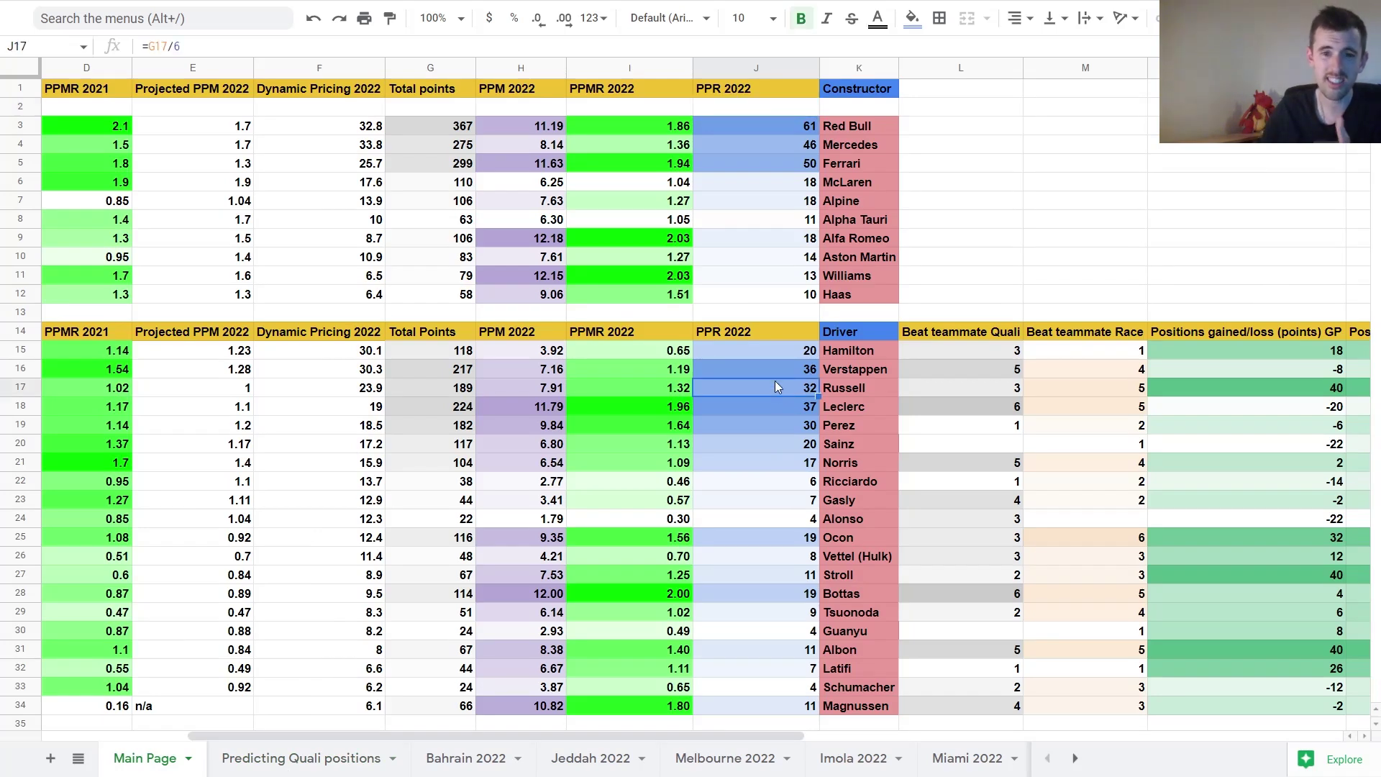
drag(767, 316, 769, 715)
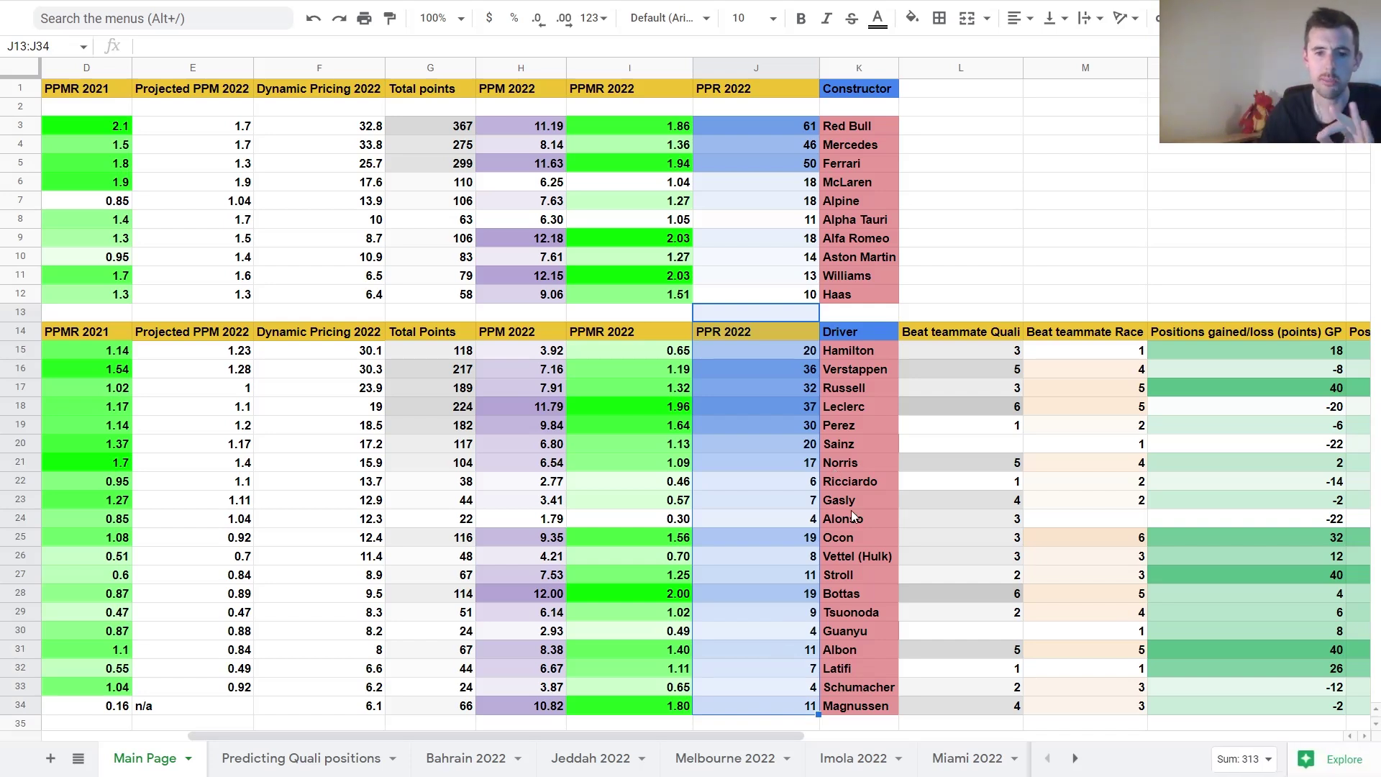
click(781, 390)
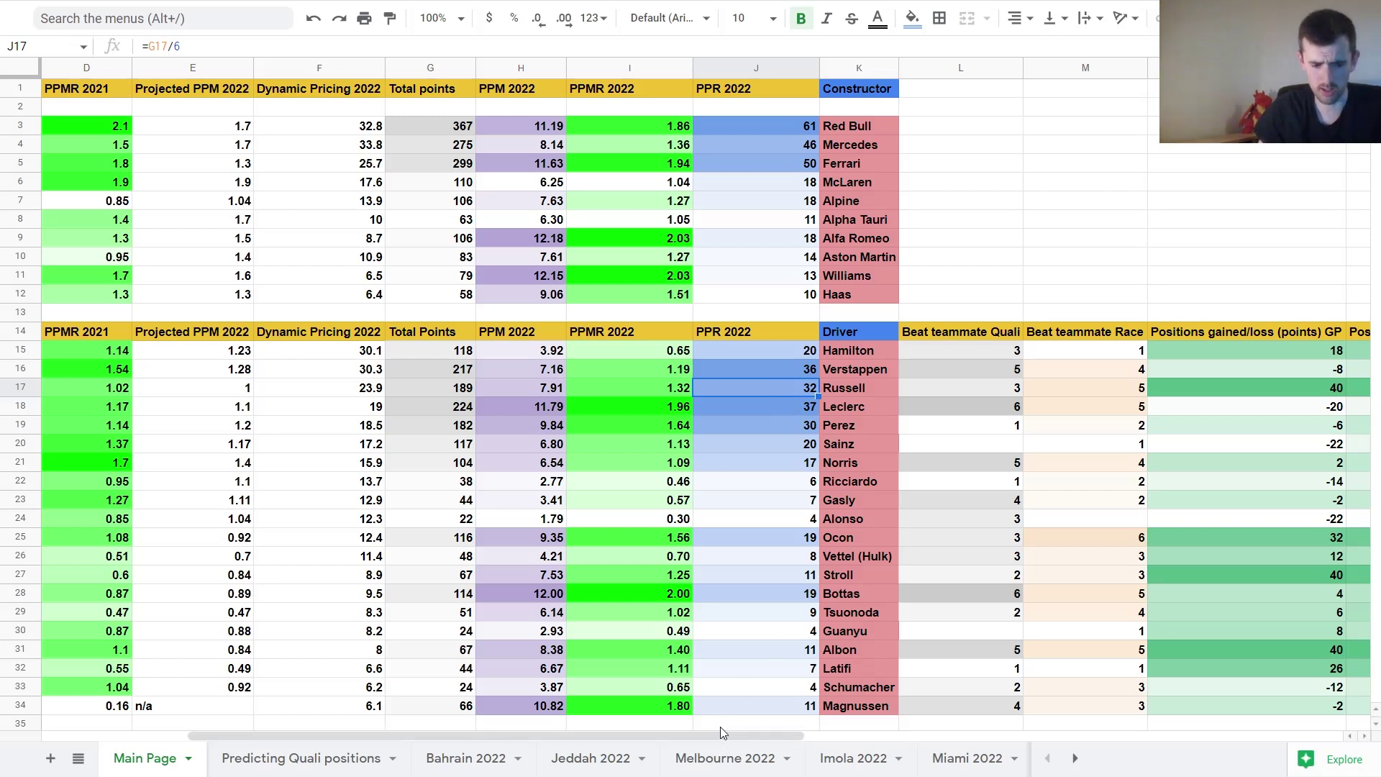
Step: Switch back to F1 Fantasy and replace George Russell with Max Verstappen in the driver lineup
key(ctrl+Tab)
key(ctrl+Tab)
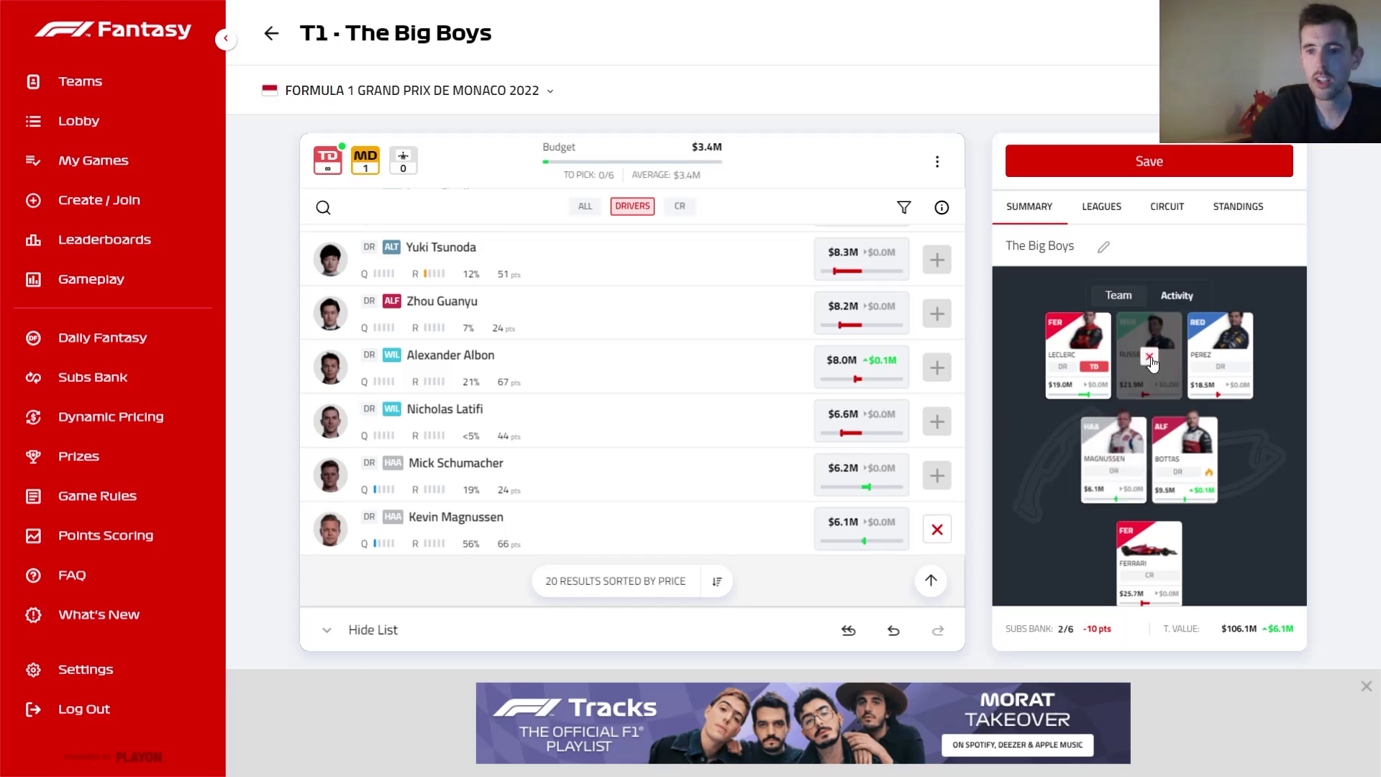
click(1149, 355)
scroll(875, 383, up, 7)
click(937, 252)
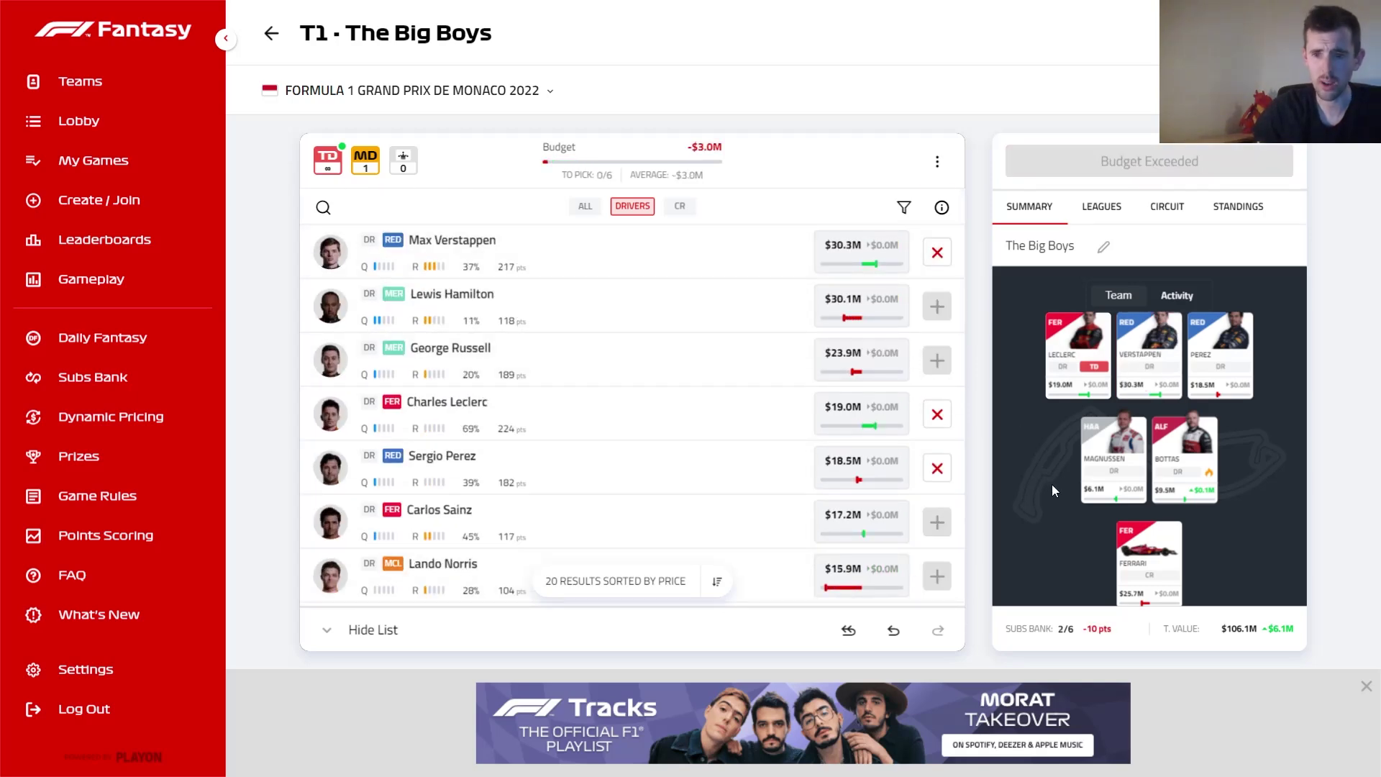
Step: Replace Sergio Perez with Carlos Sainz and put Perez back in Max Verstappen's place
mouse_move(1214, 419)
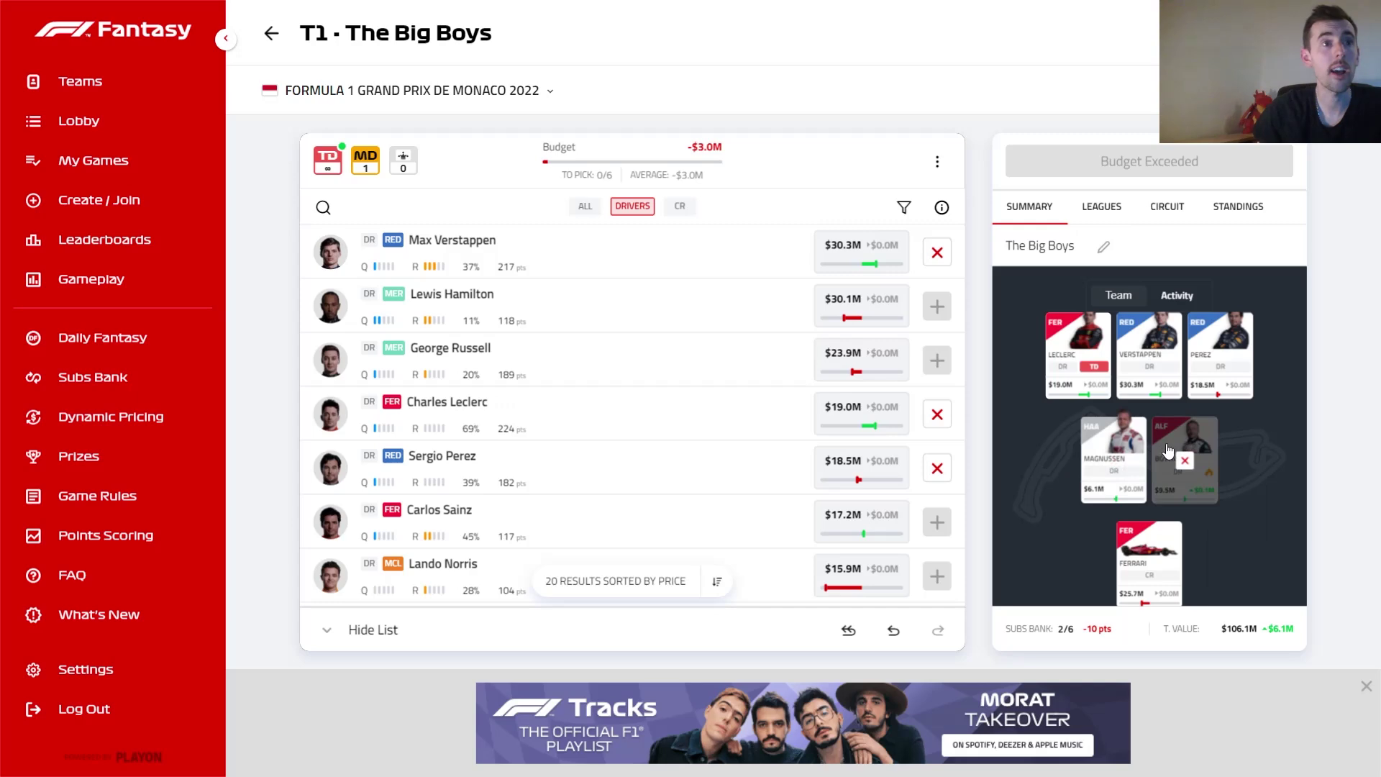
click(1219, 394)
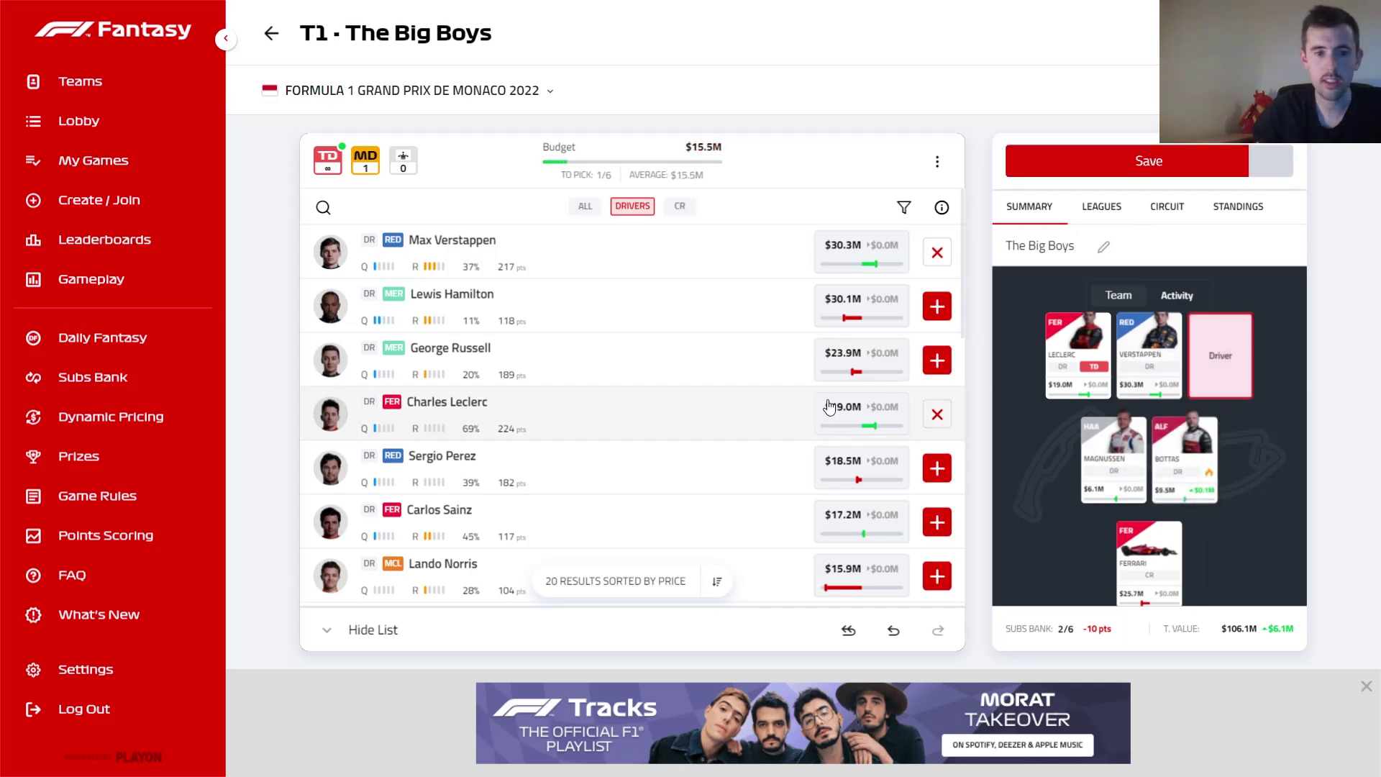
scroll(829, 407, down, 1)
click(936, 431)
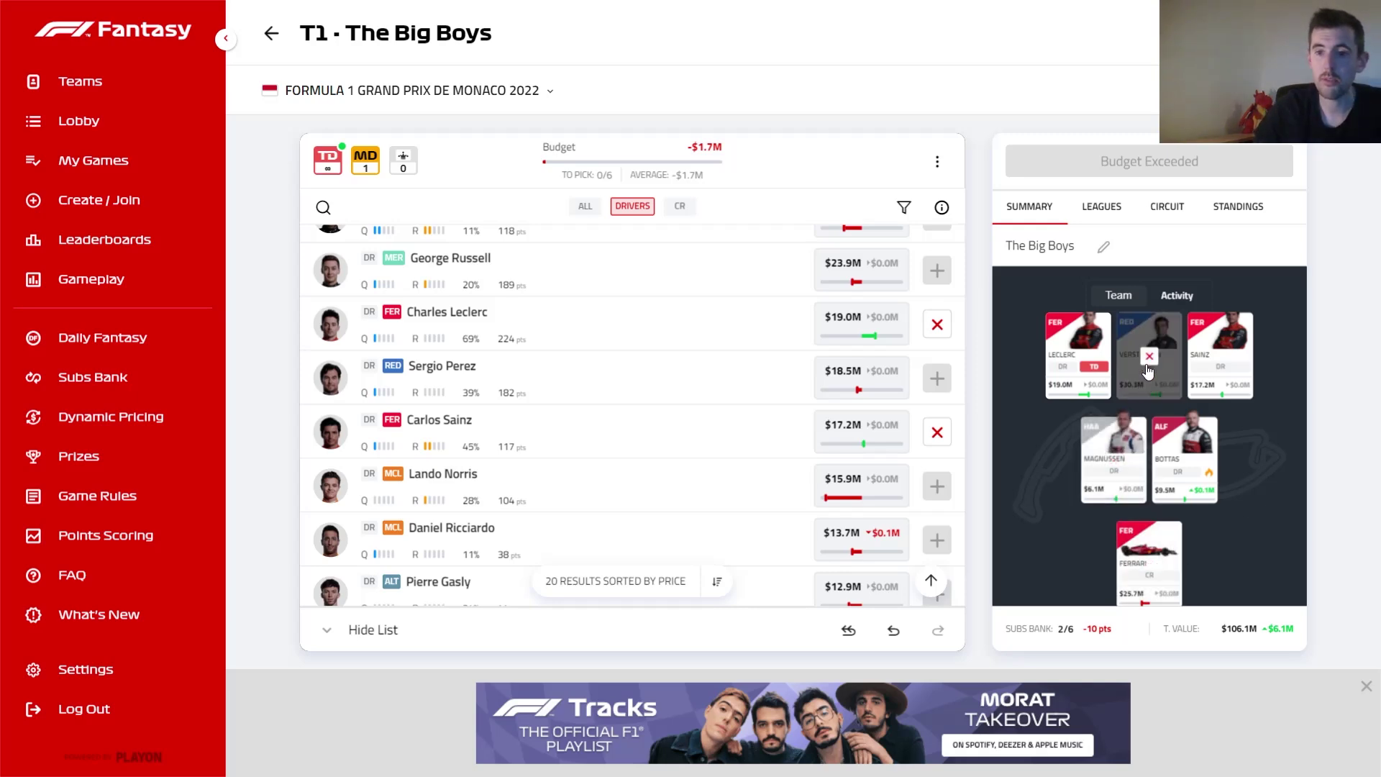
click(1149, 357)
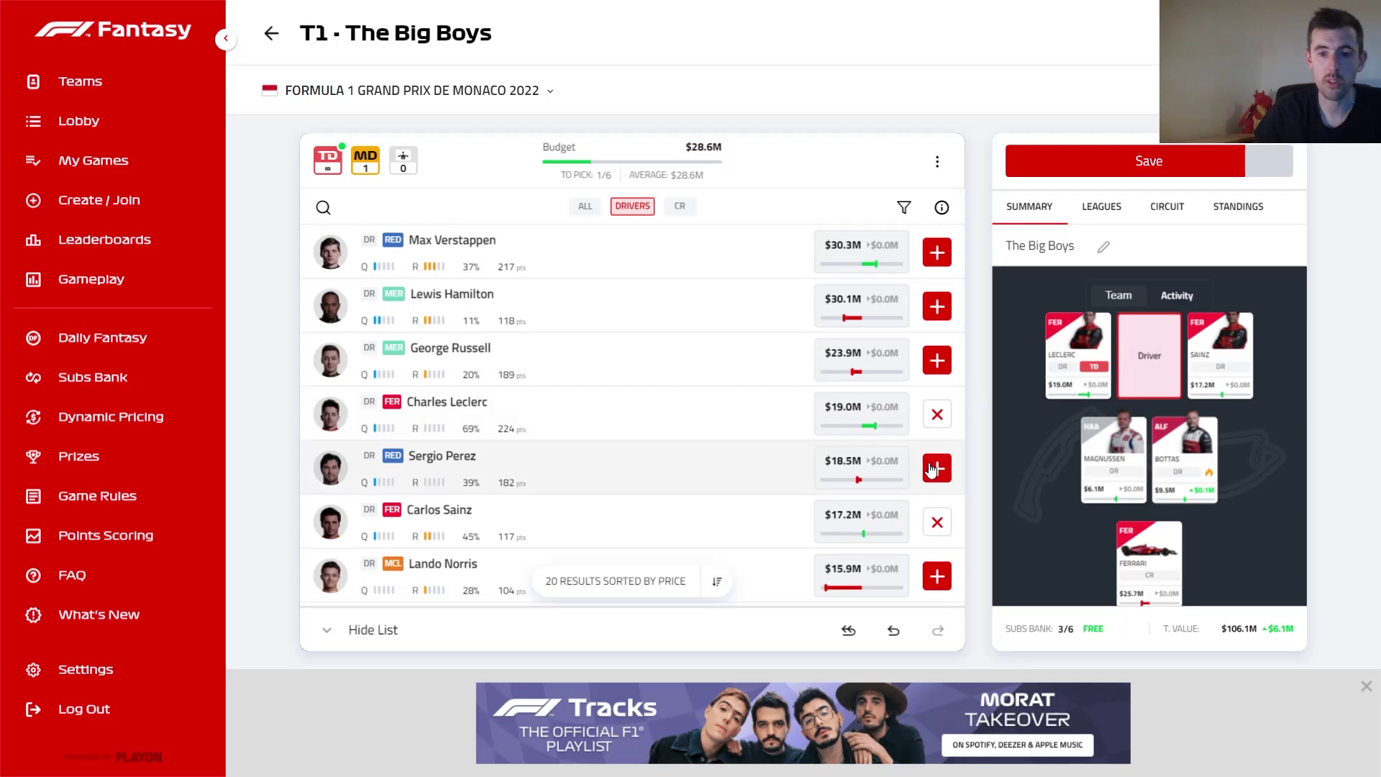
click(935, 468)
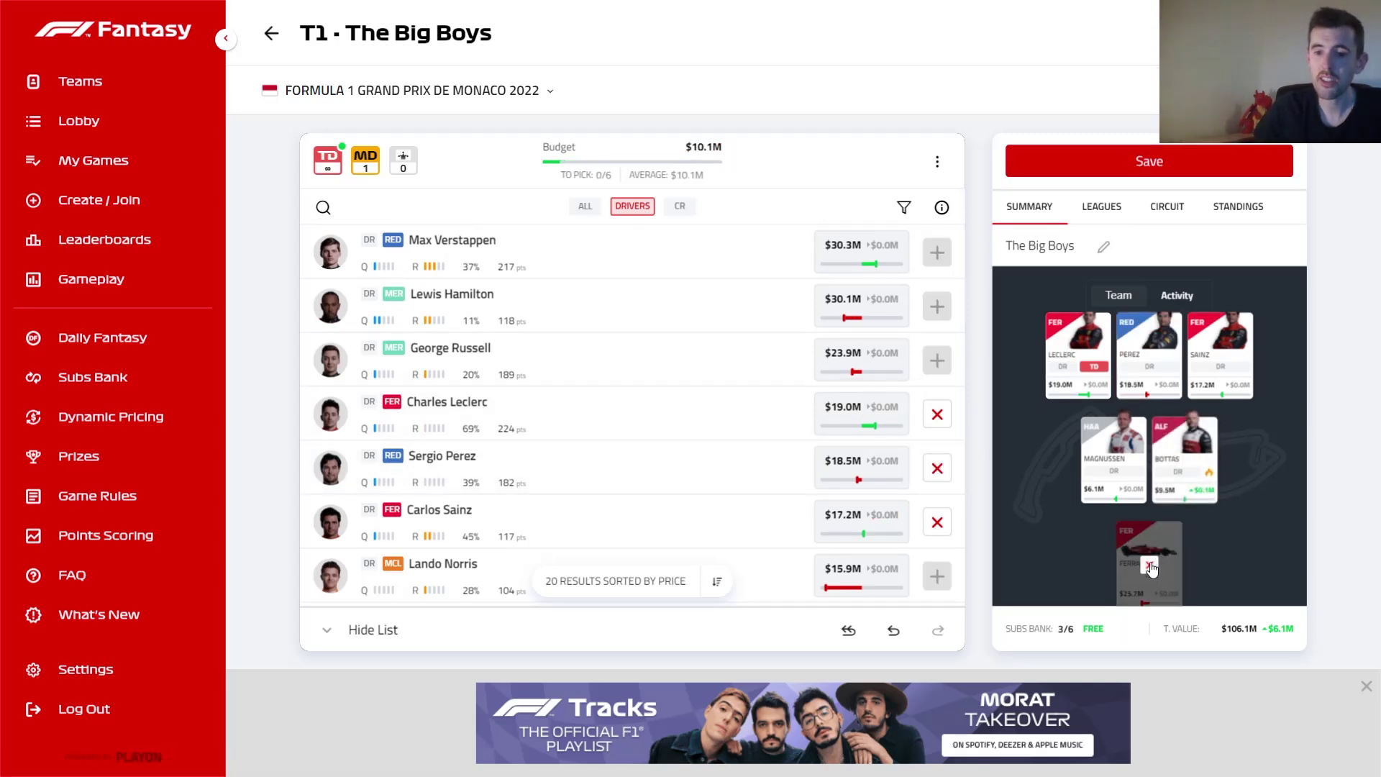
Step: Try Red Bull in place of Ferrari as the constructor and switch back to Ferrari
click(1149, 568)
click(937, 307)
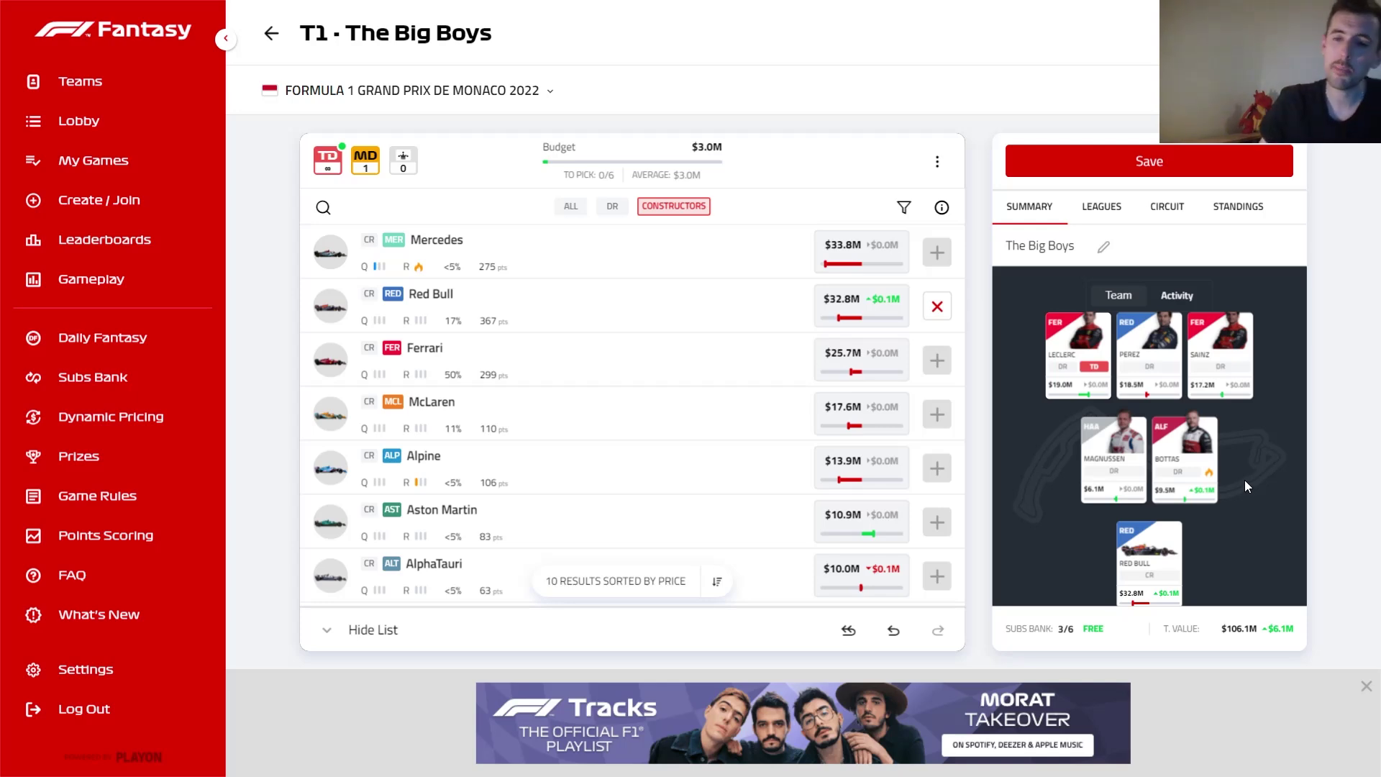
click(1149, 566)
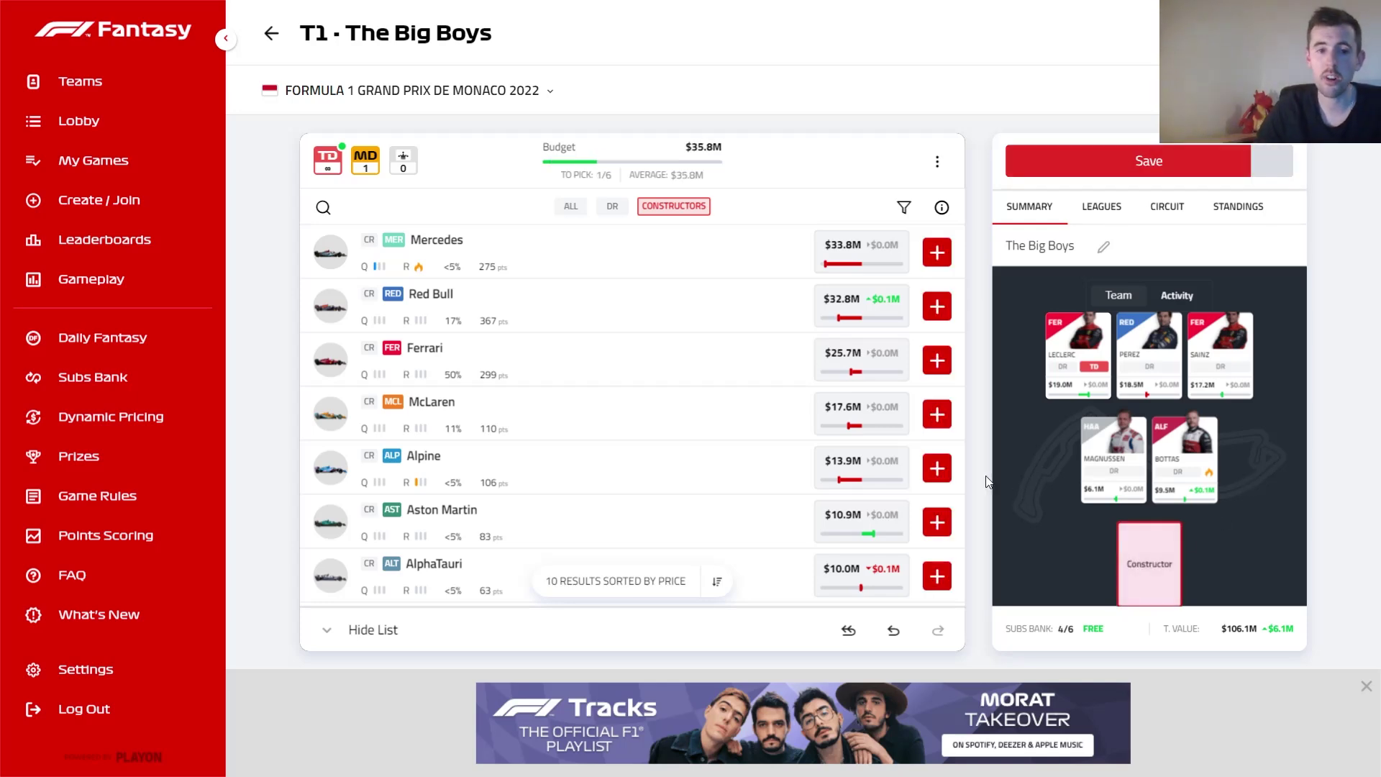
click(937, 360)
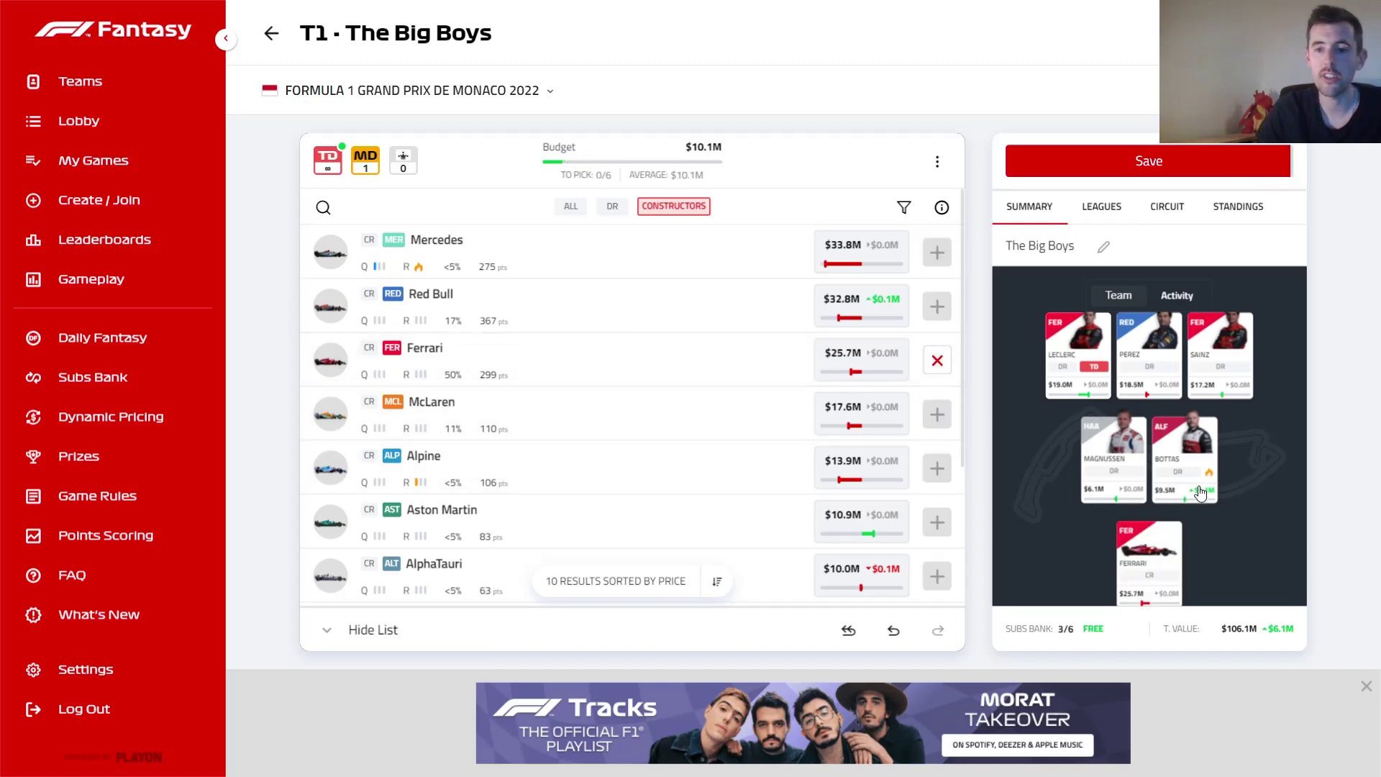
Step: Replace Kevin Magnussen with Lando Norris in the driver lineup
mouse_move(1111, 460)
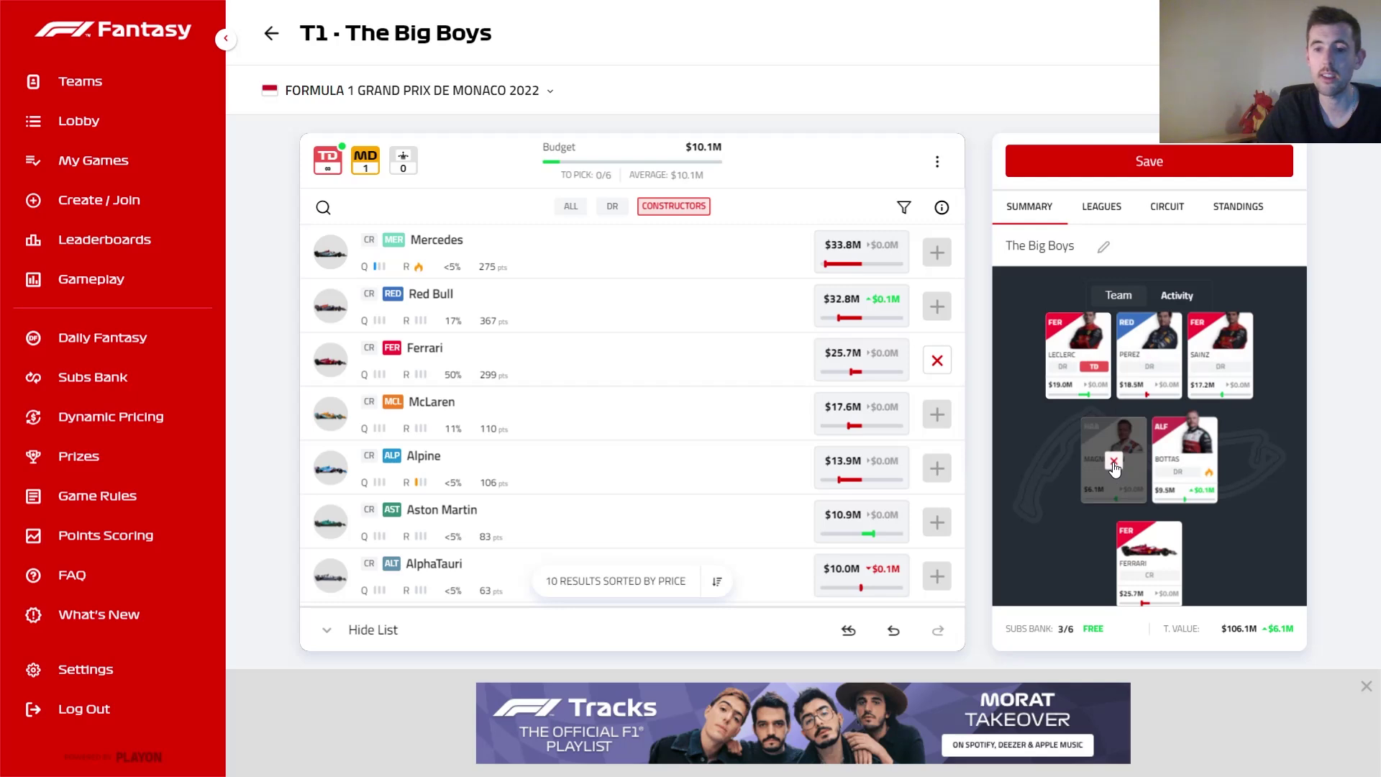
click(1113, 461)
scroll(895, 439, down, 1)
click(937, 486)
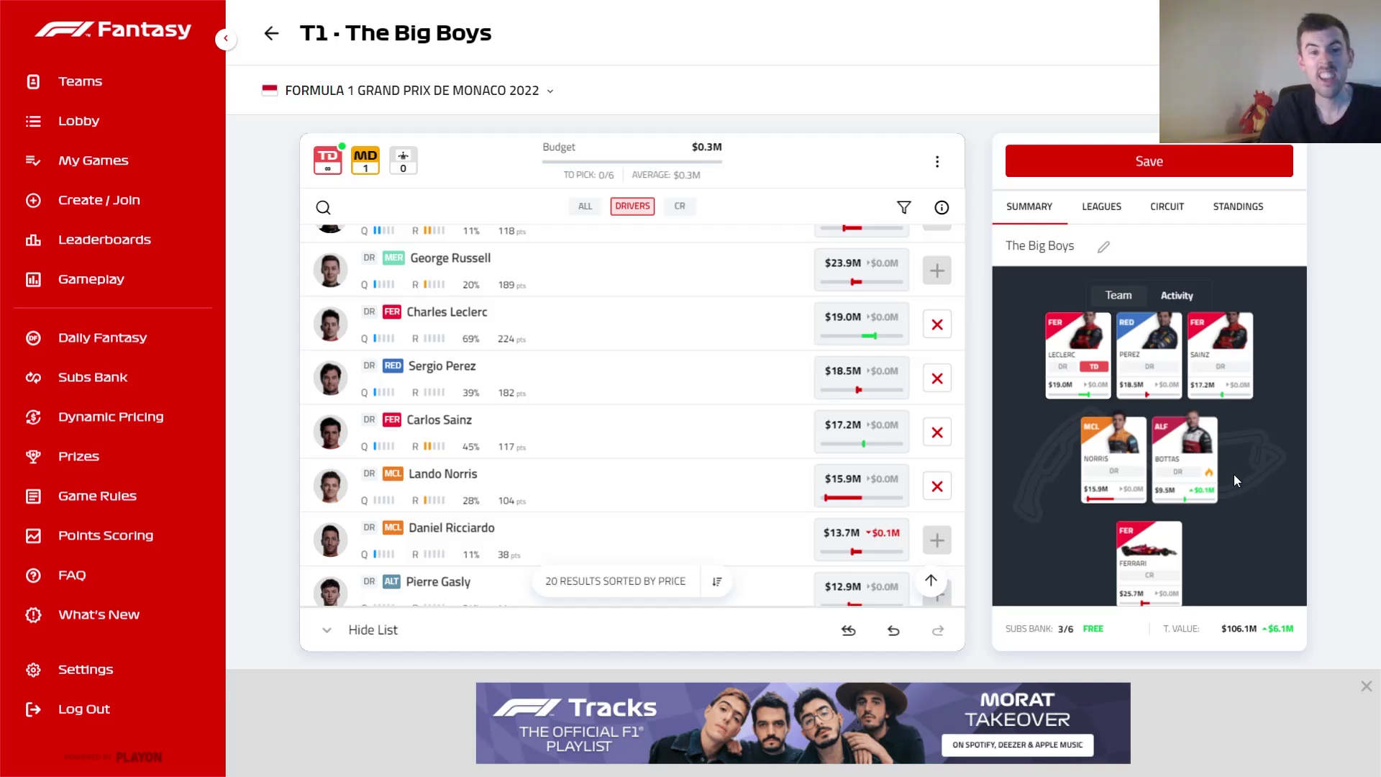
Step: Examine Mercedes' race streak in the constructors list and its PPR 2022 on the spreadsheet's Main Page
scroll(811, 413, up, 2)
click(682, 208)
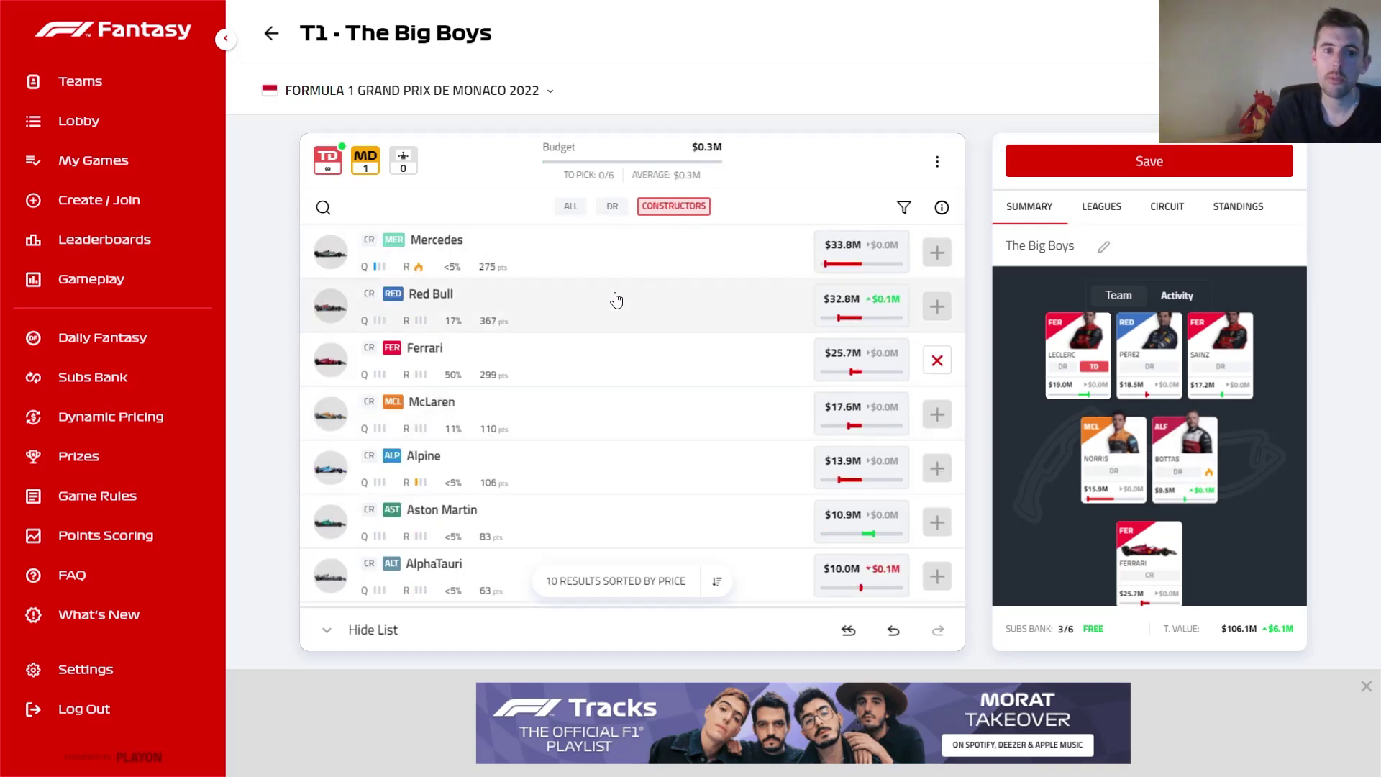
mouse_move(418, 269)
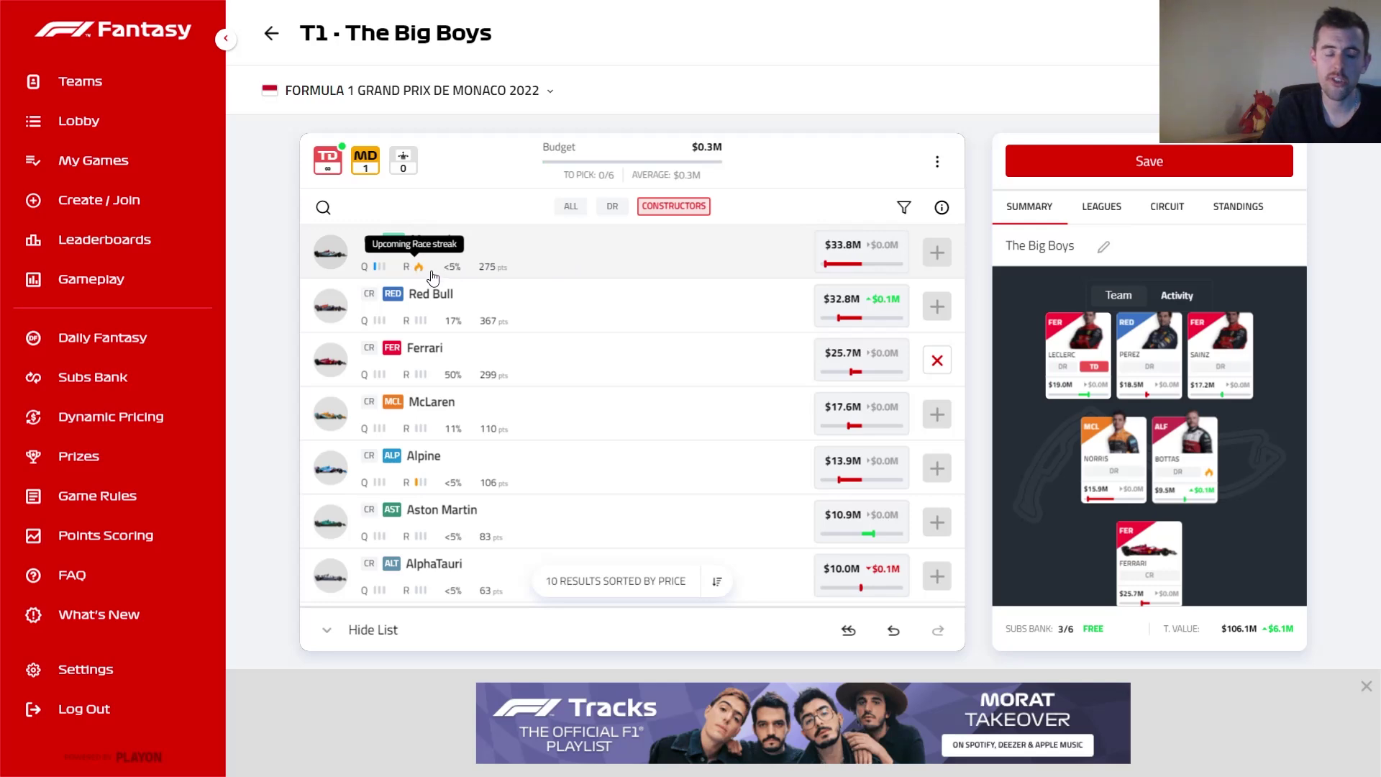
scroll(512, 345, down, 3)
scroll(512, 361, up, 3)
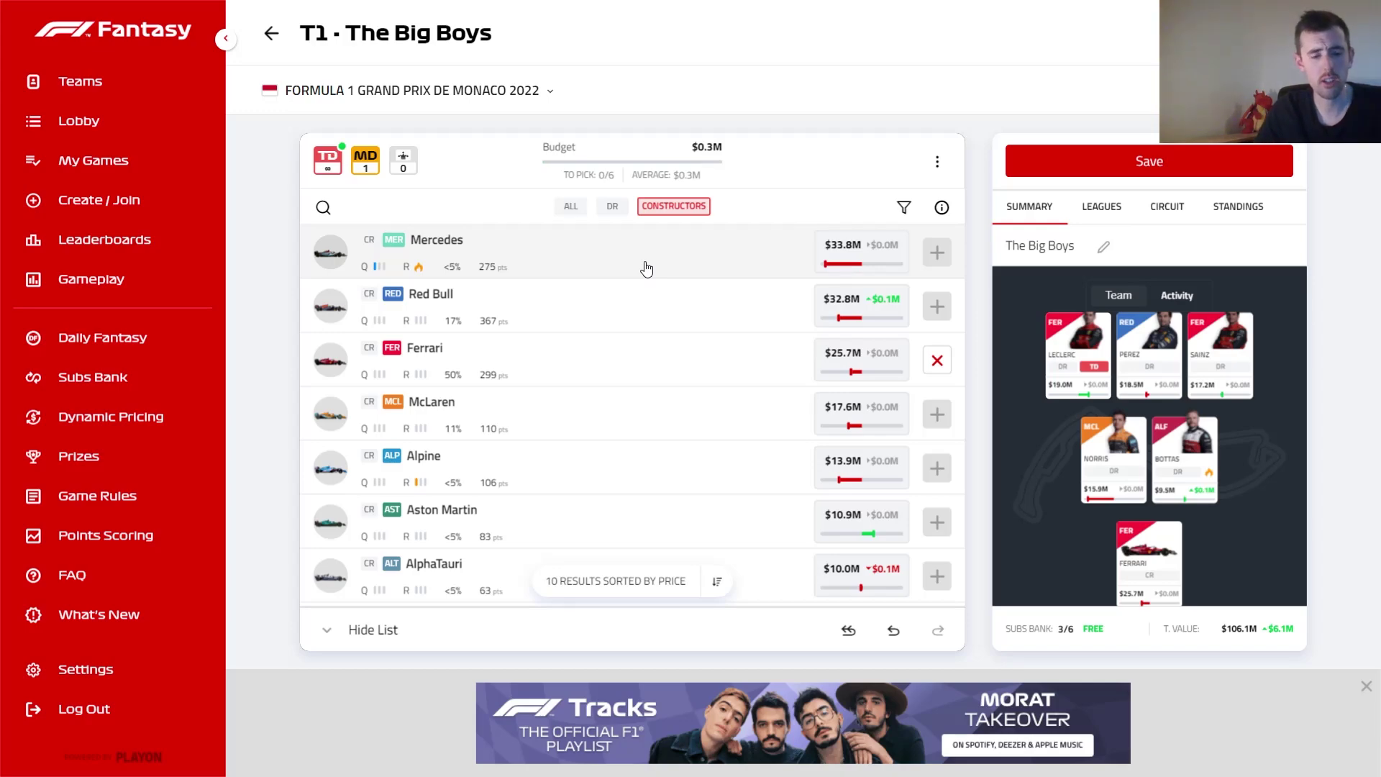
key(ctrl+Tab)
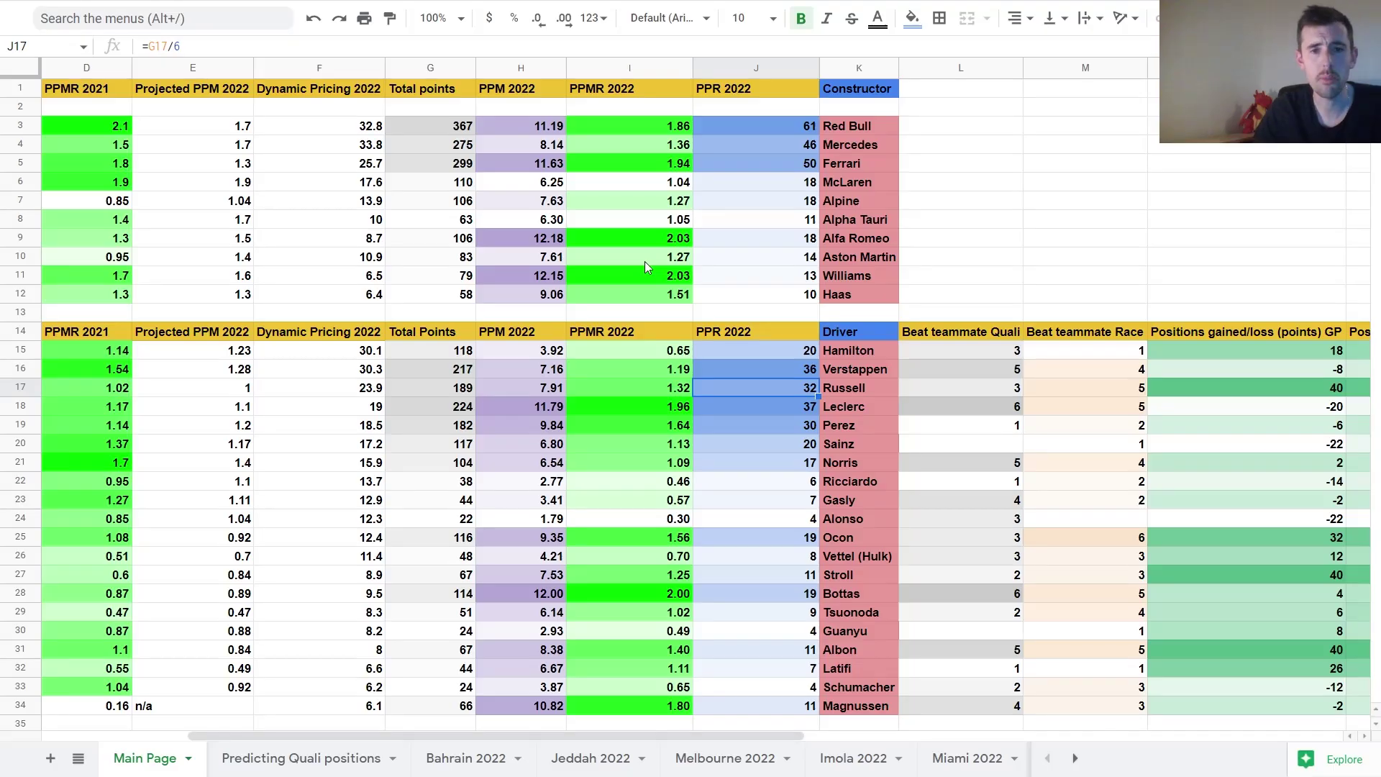
click(784, 145)
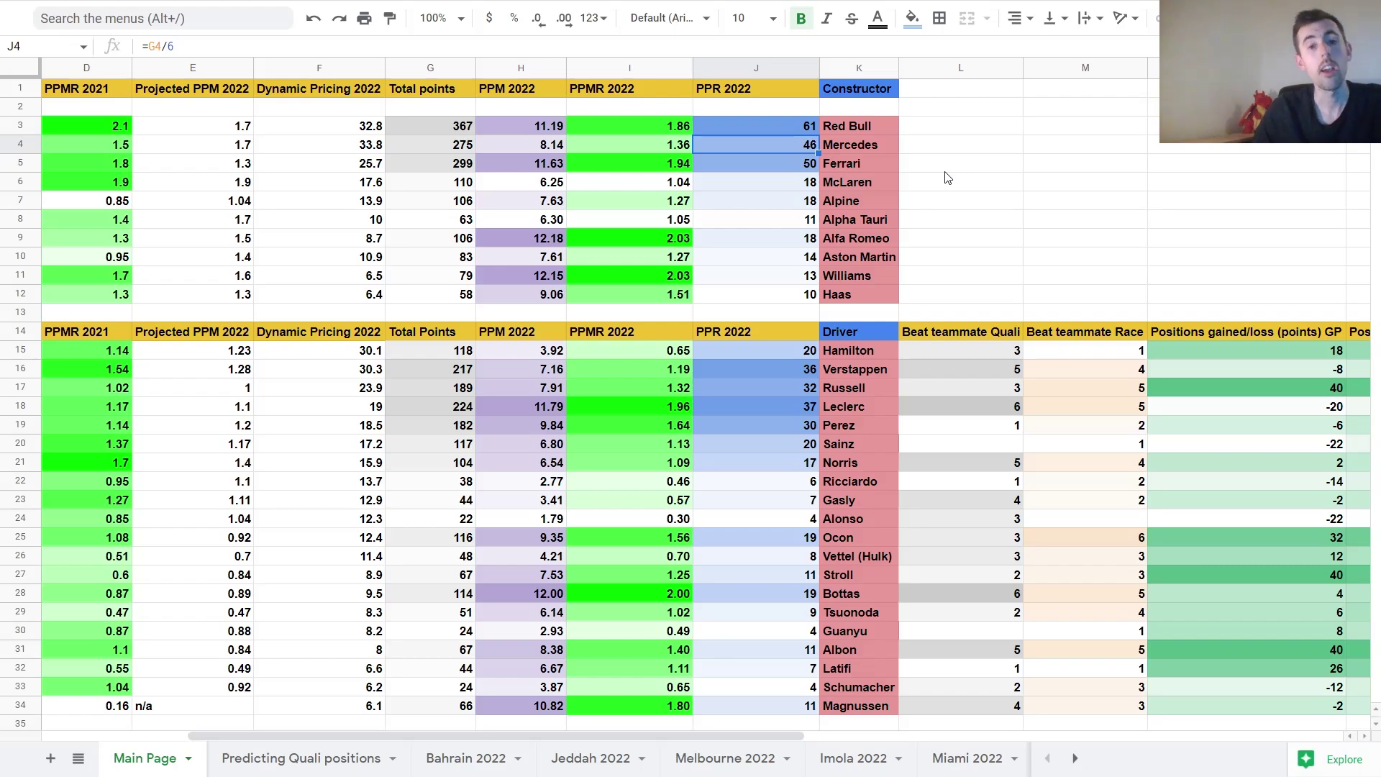
Step: Return to F1 Fantasy, remove Sergio Perez from the lineup and examine the cheapest drivers for the open slot
key(ctrl+Tab)
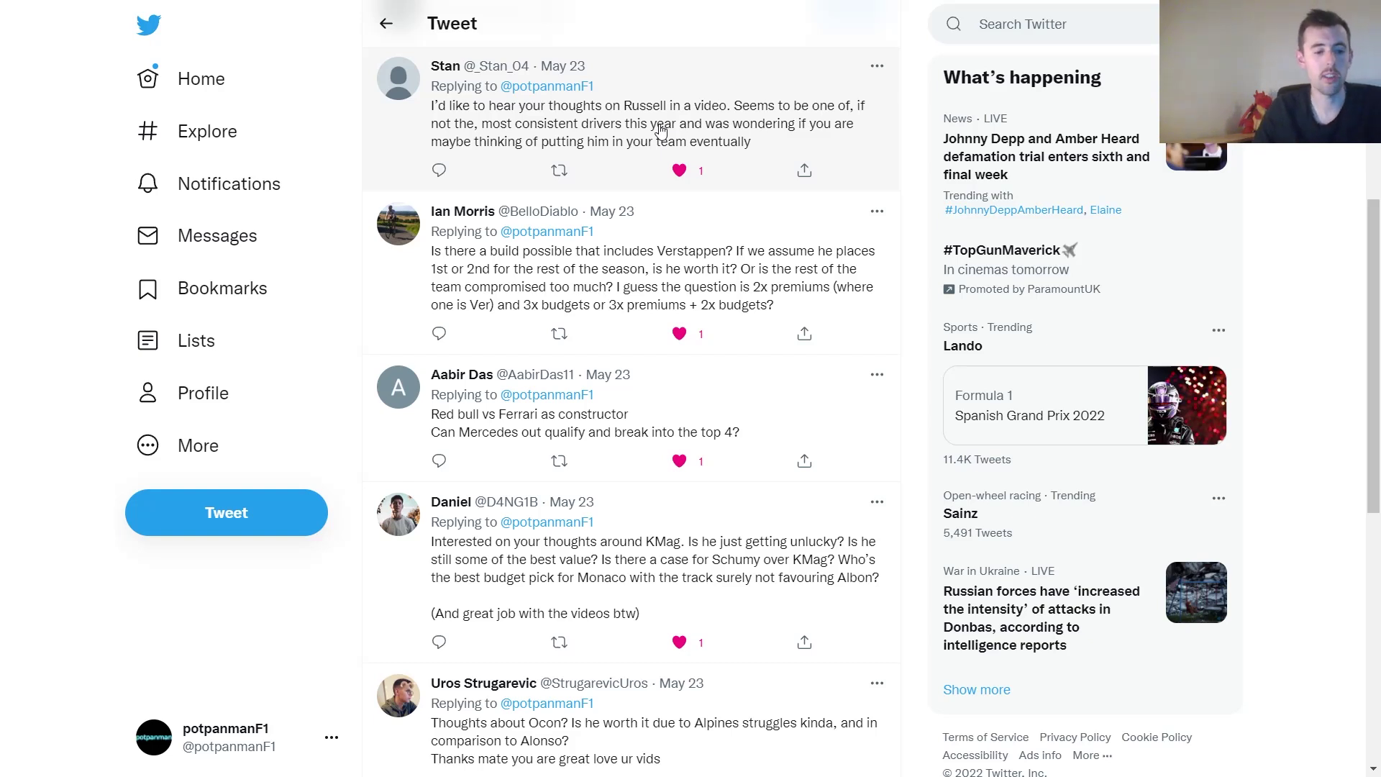
key(ctrl+Tab)
click(1150, 356)
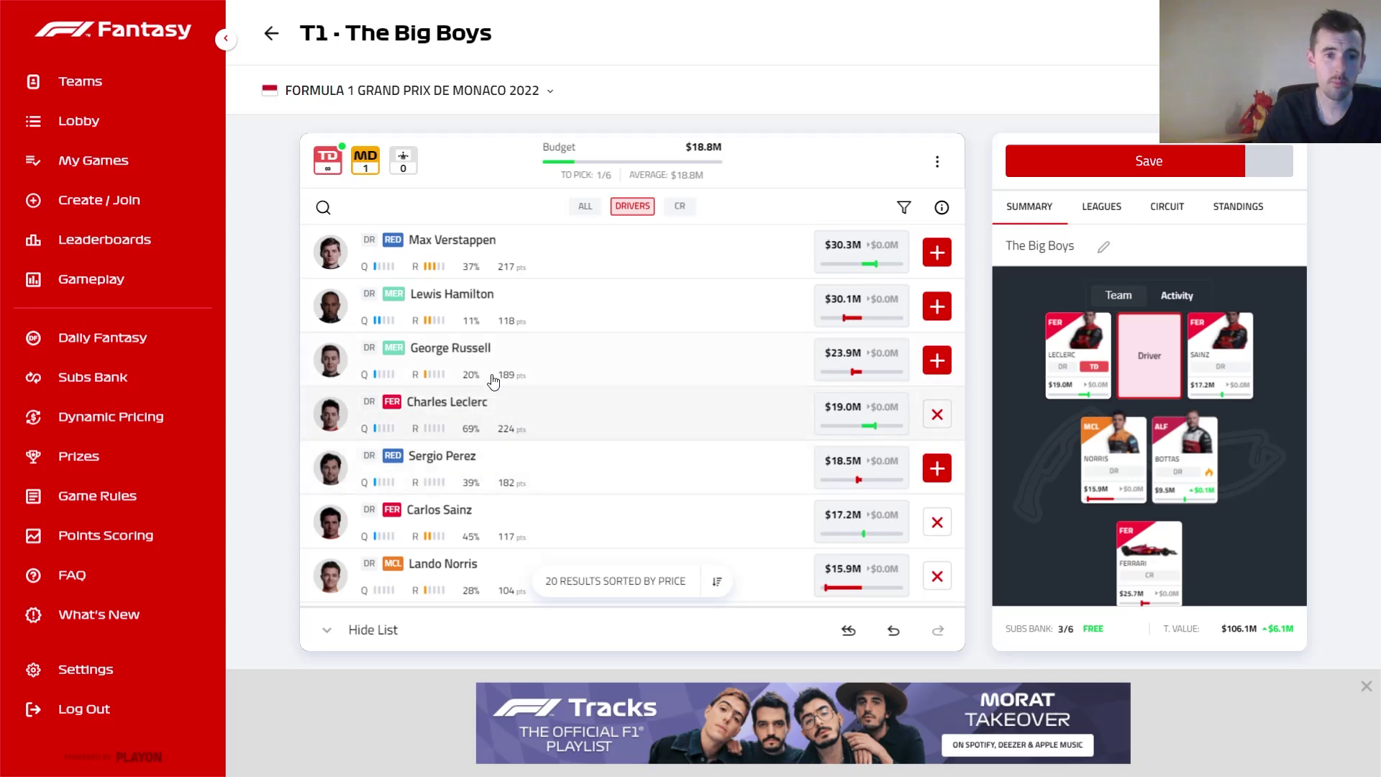
mouse_move(845, 360)
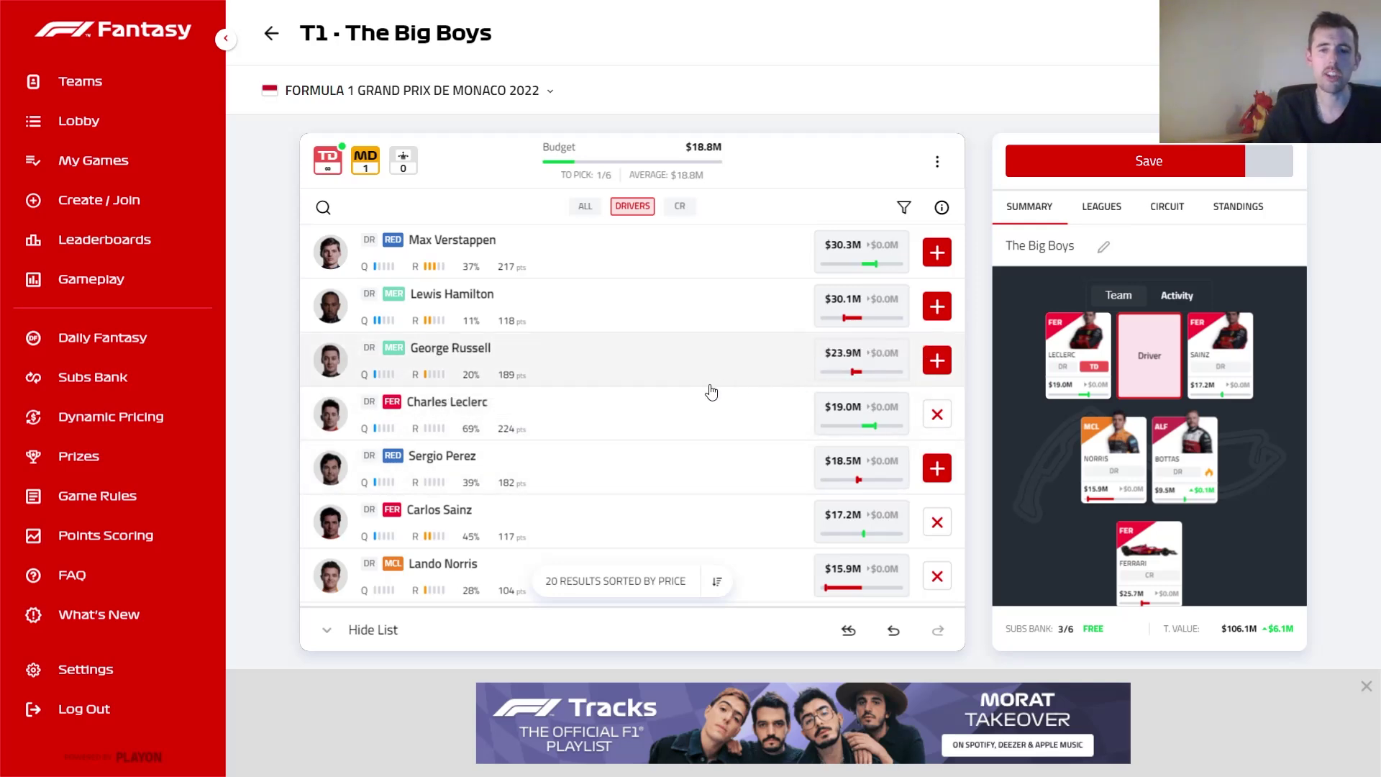
mouse_move(1201, 471)
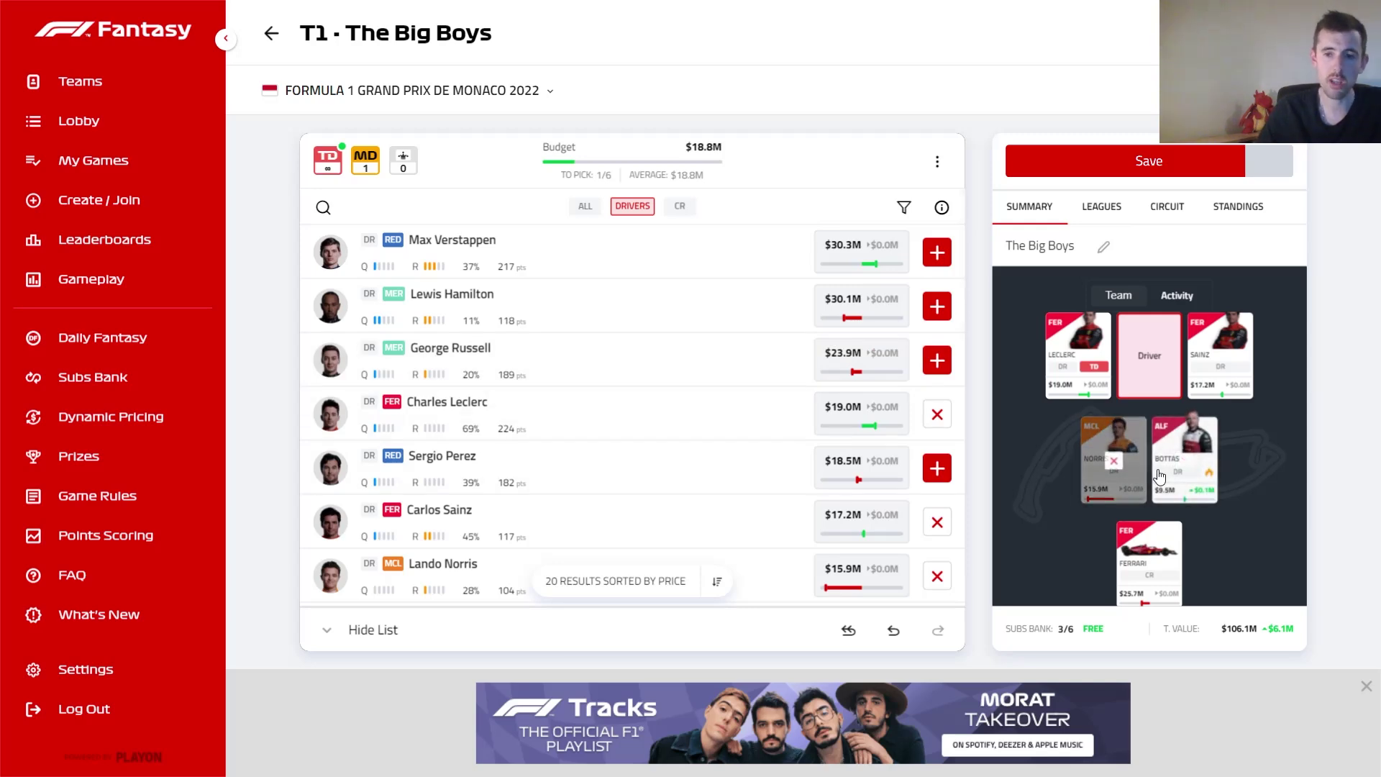
scroll(790, 439, down, 10)
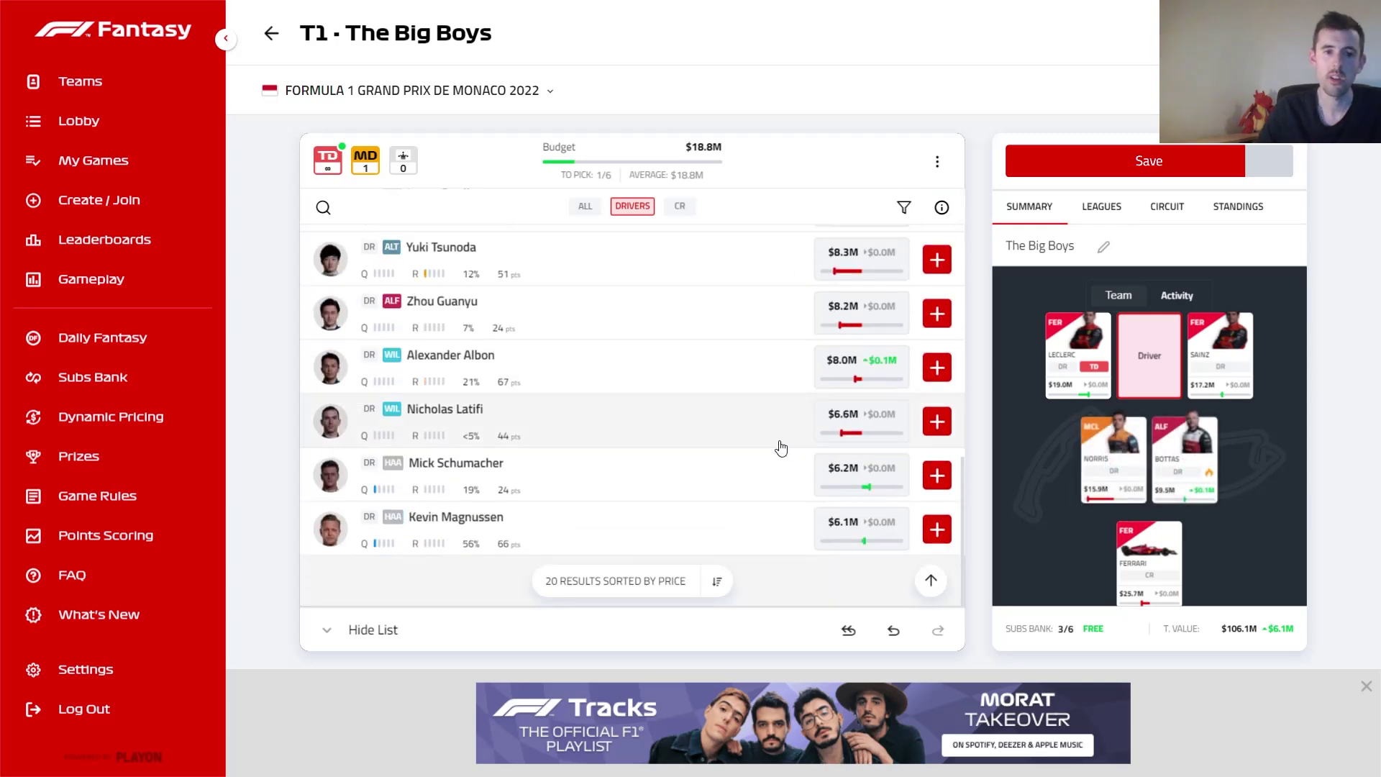
scroll(746, 463, up, 2)
scroll(740, 510, down, 2)
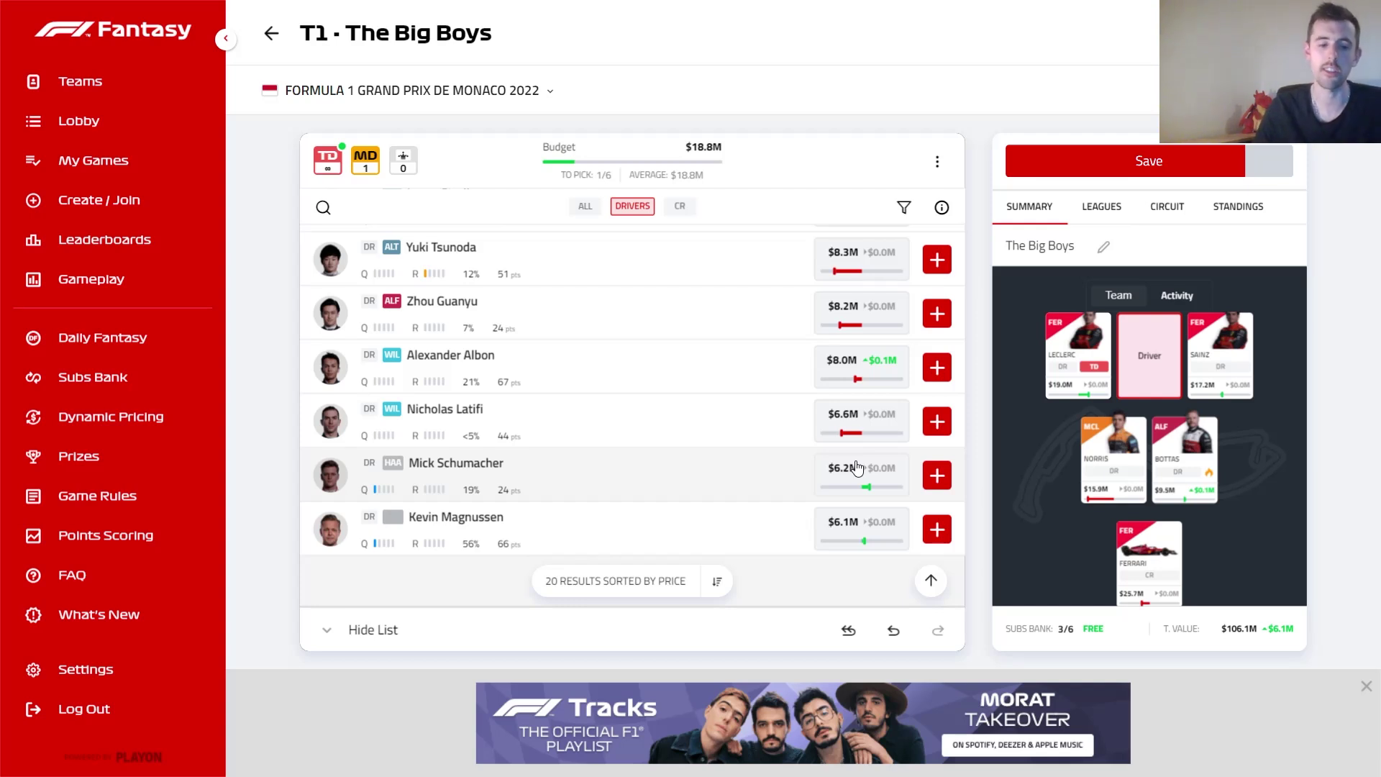
Step: Switch to the Twitter thread and read the reply asking about Red Bull vs Ferrari as constructor
key(ctrl+Tab)
key(ctrl+Tab)
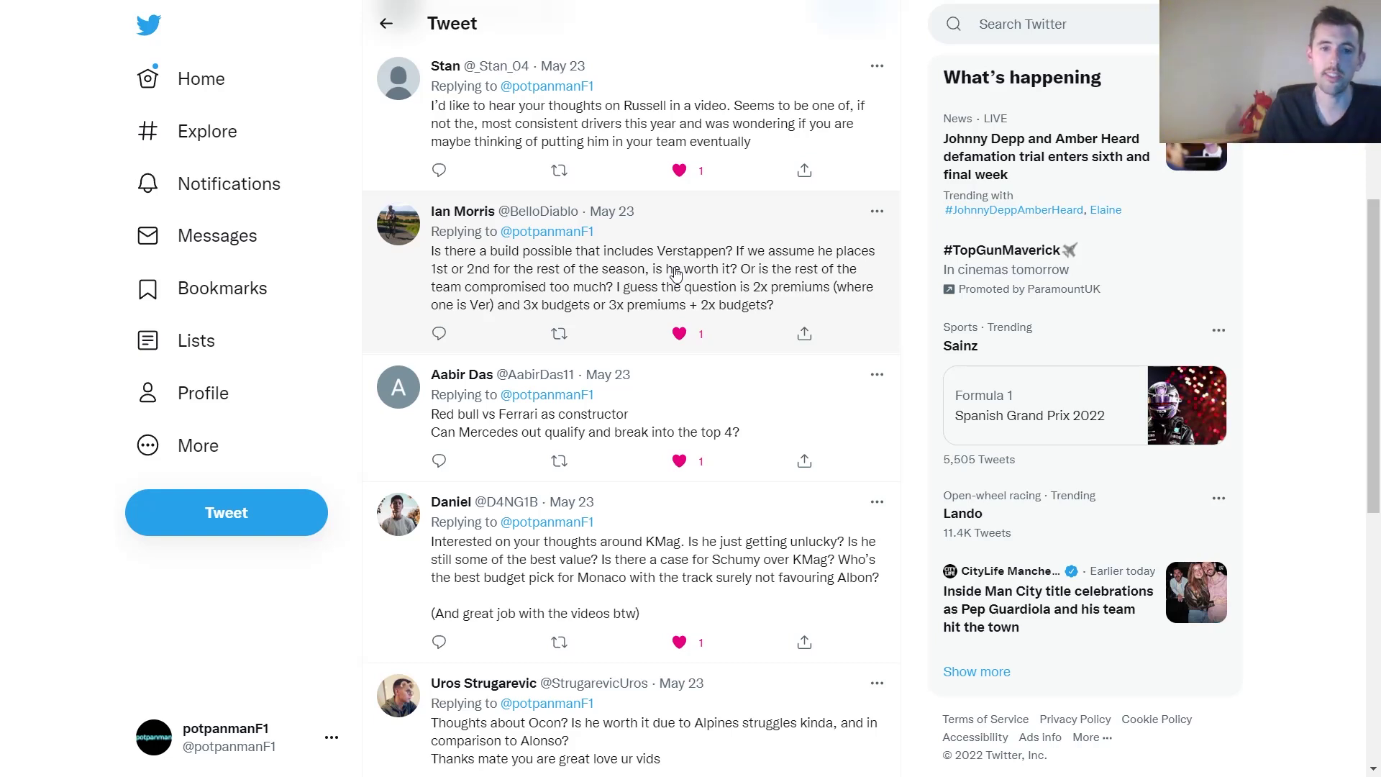
scroll(709, 277, down, 1)
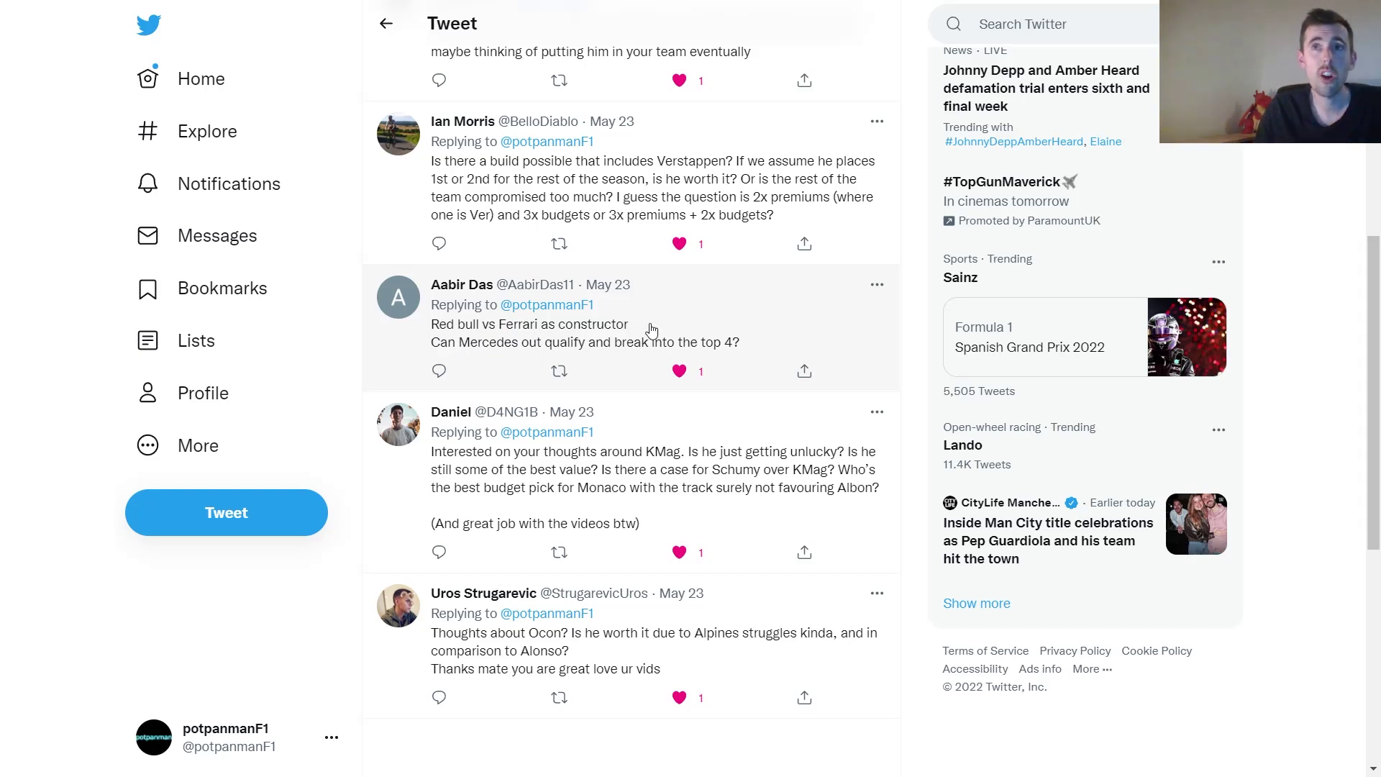
Step: Check Ferrari's PPR 2022 against the other constructors in the spreadsheet and return to the Twitter thread
key(ctrl+Tab)
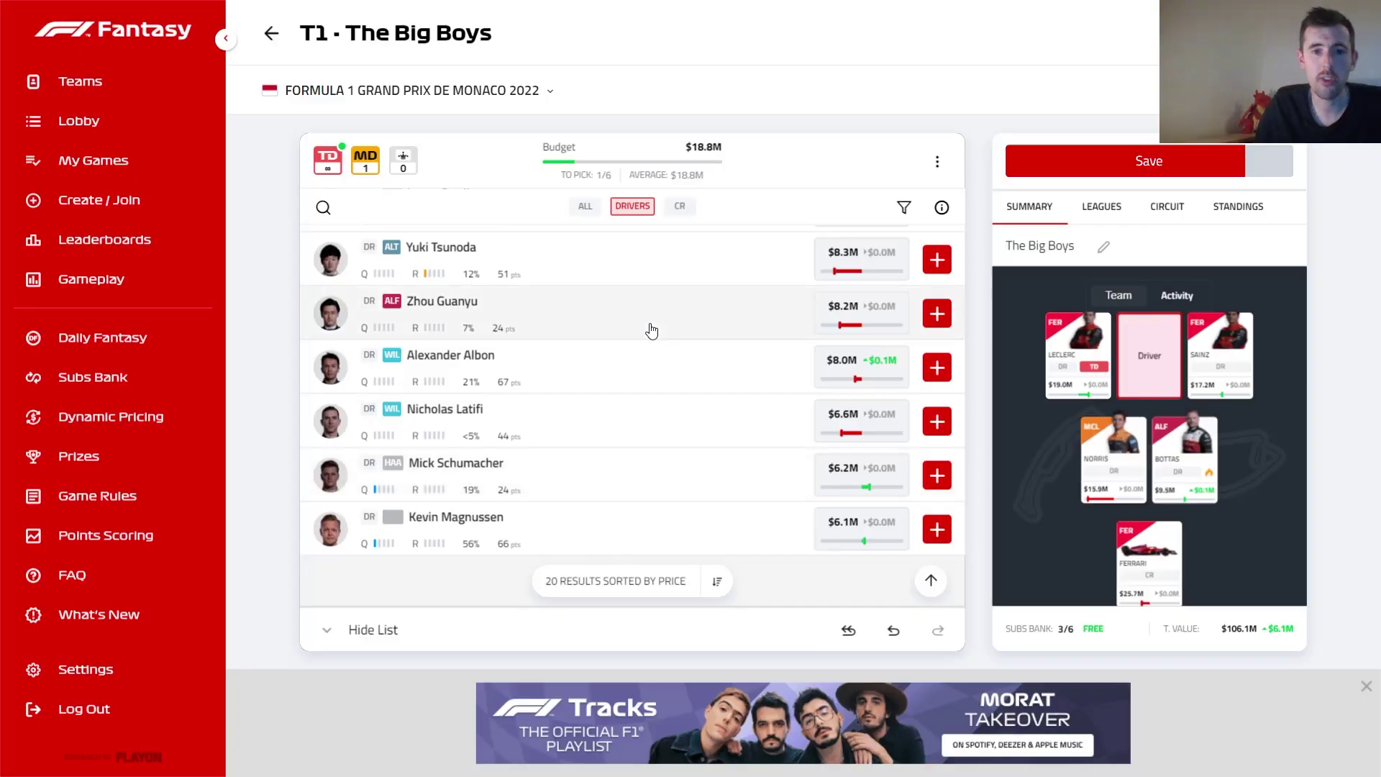
key(ctrl+Tab)
click(796, 163)
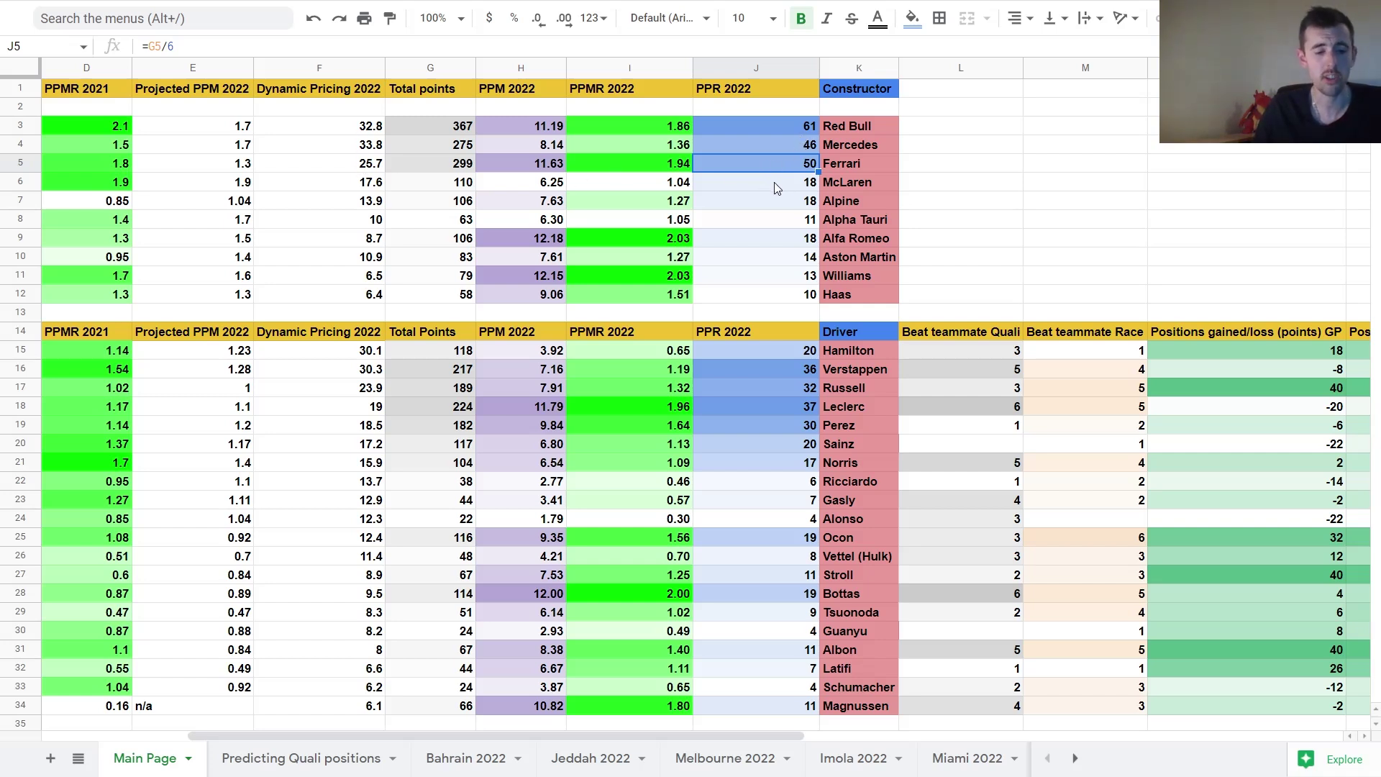
key(ctrl+Tab)
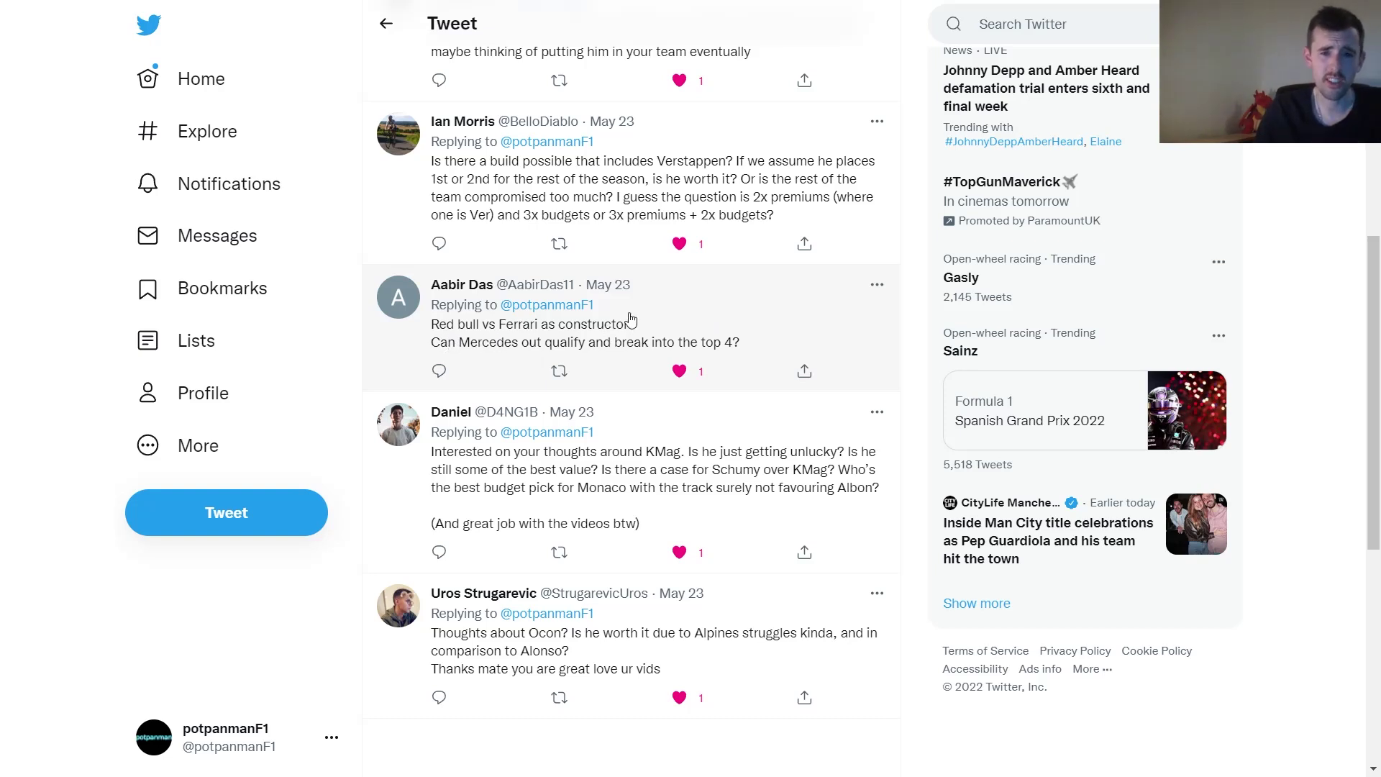
Step: Read the reply about KMag and Schumy, and compare Schumacher's and Magnussen's PPR 2022 on the spreadsheet's Main Page
scroll(630, 319, down, 1)
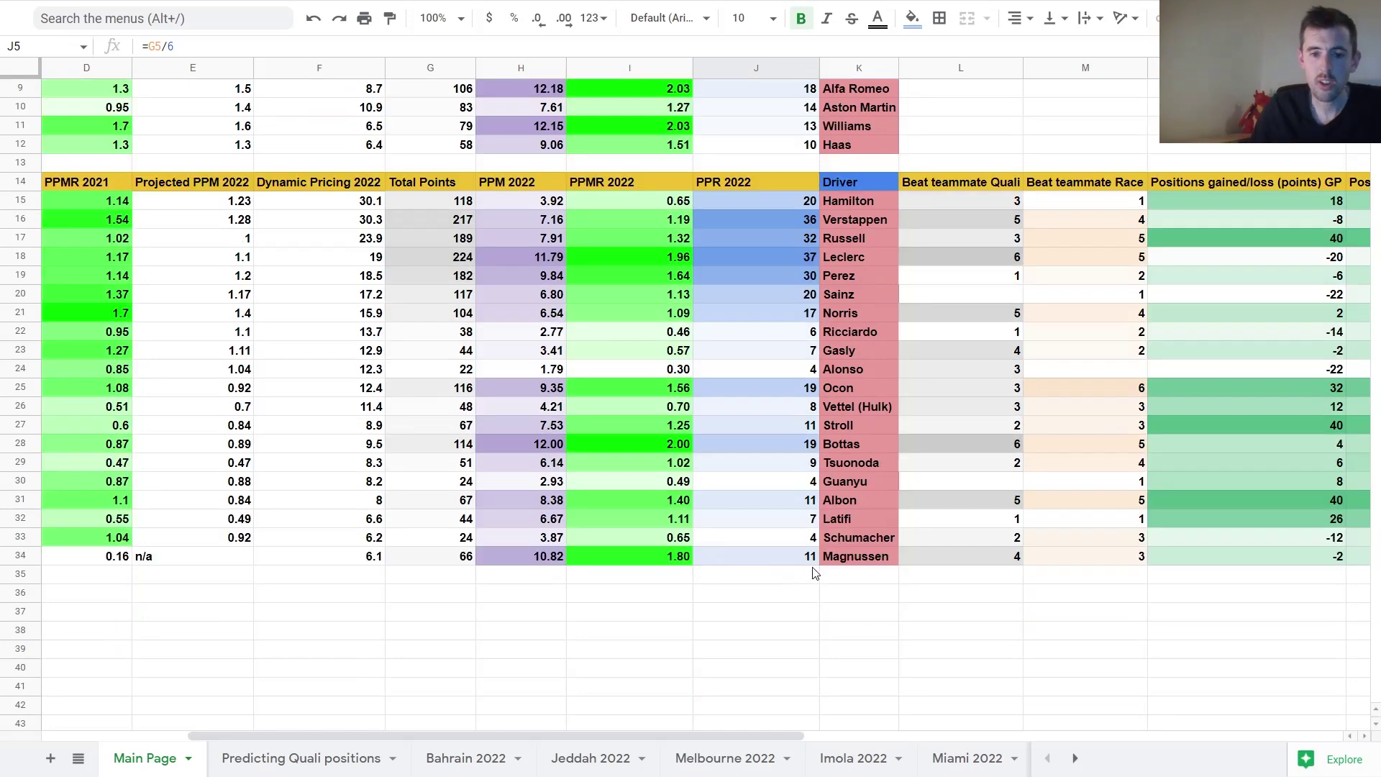
click(796, 544)
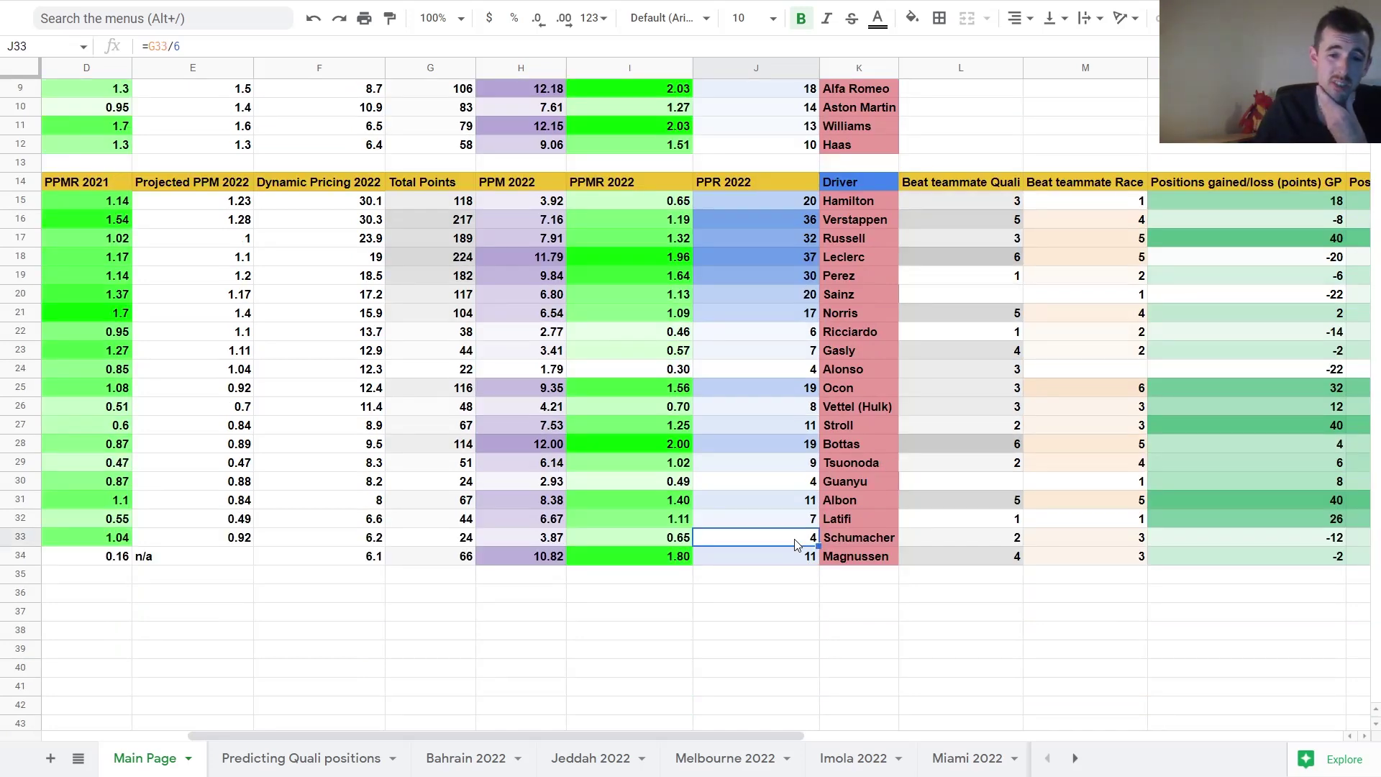
click(796, 559)
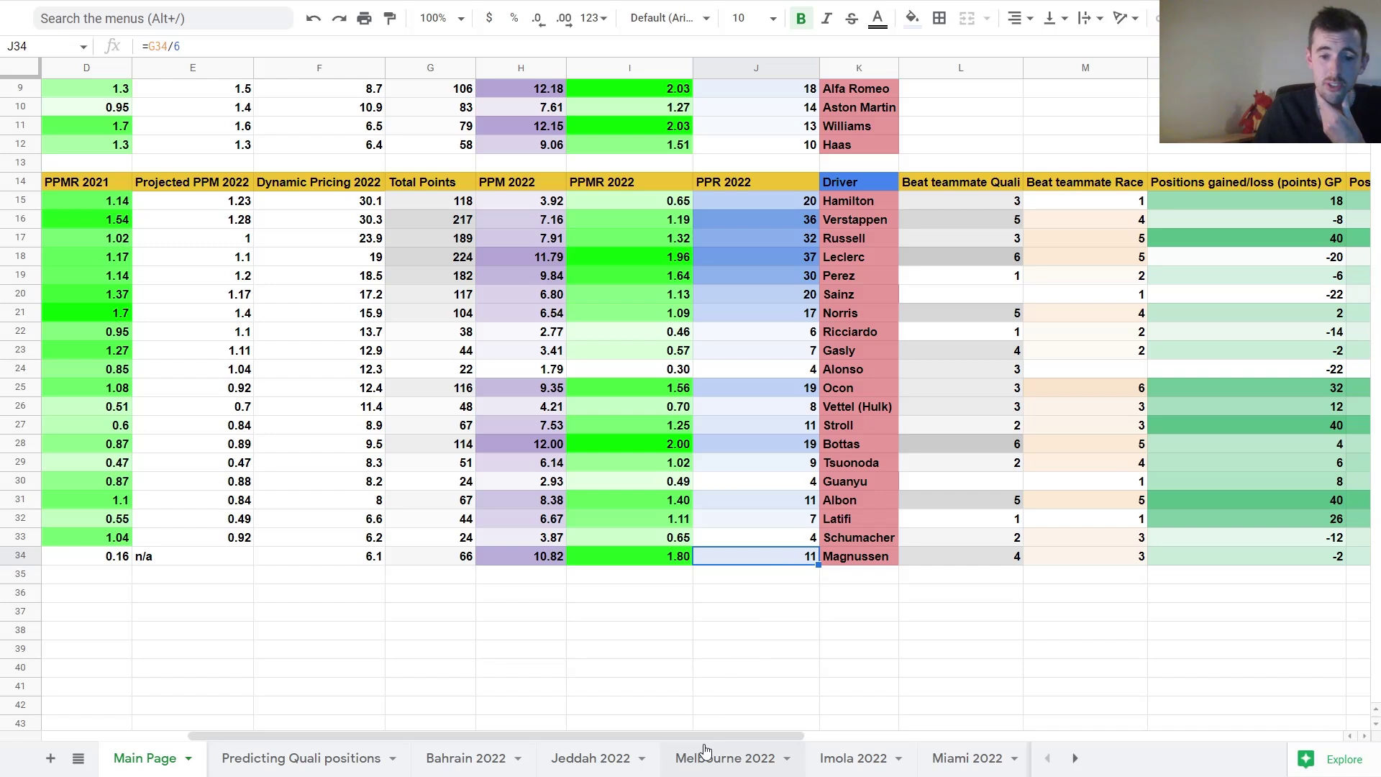
Step: Compare Magnussen and Schumacher on Beat teammate Quali and Beat teammate Race in the driver table
drag(714, 732, 762, 732)
click(893, 563)
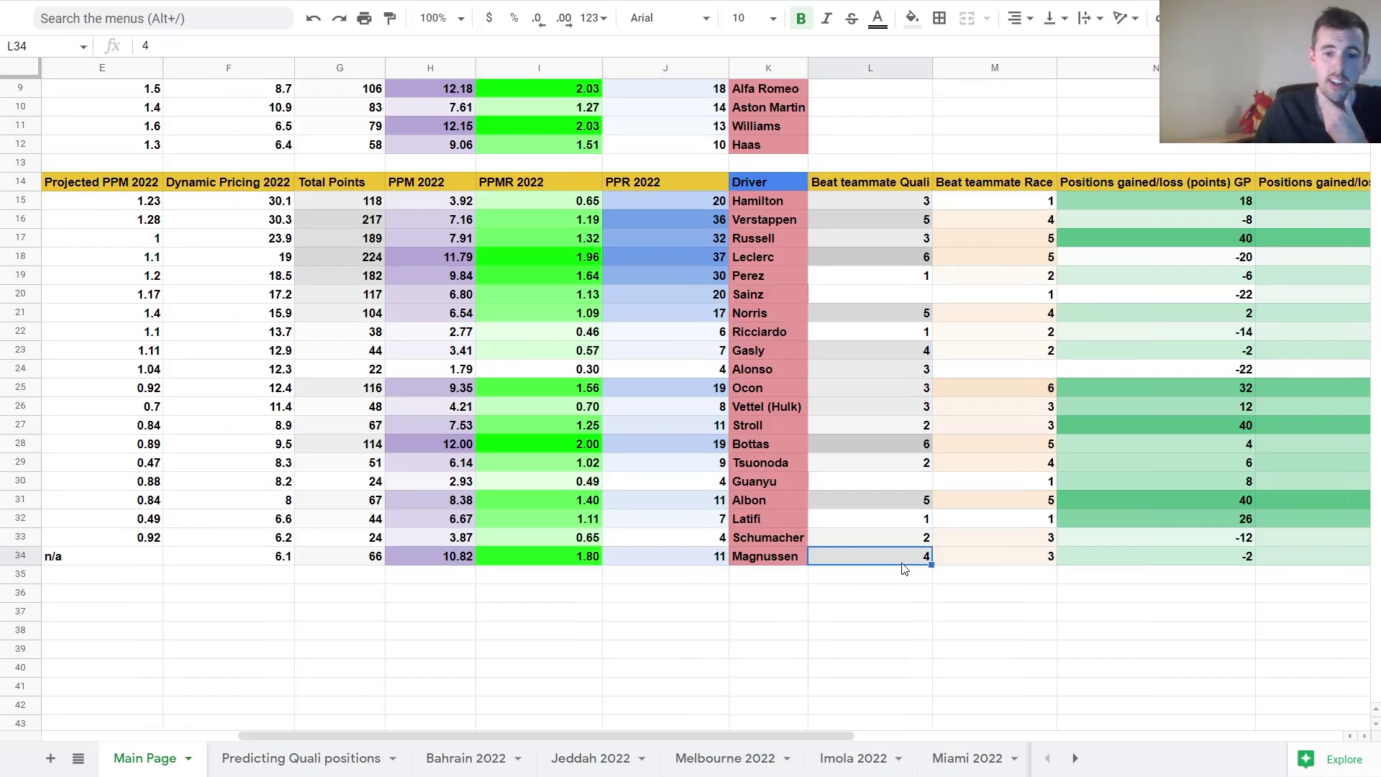
click(960, 561)
click(918, 560)
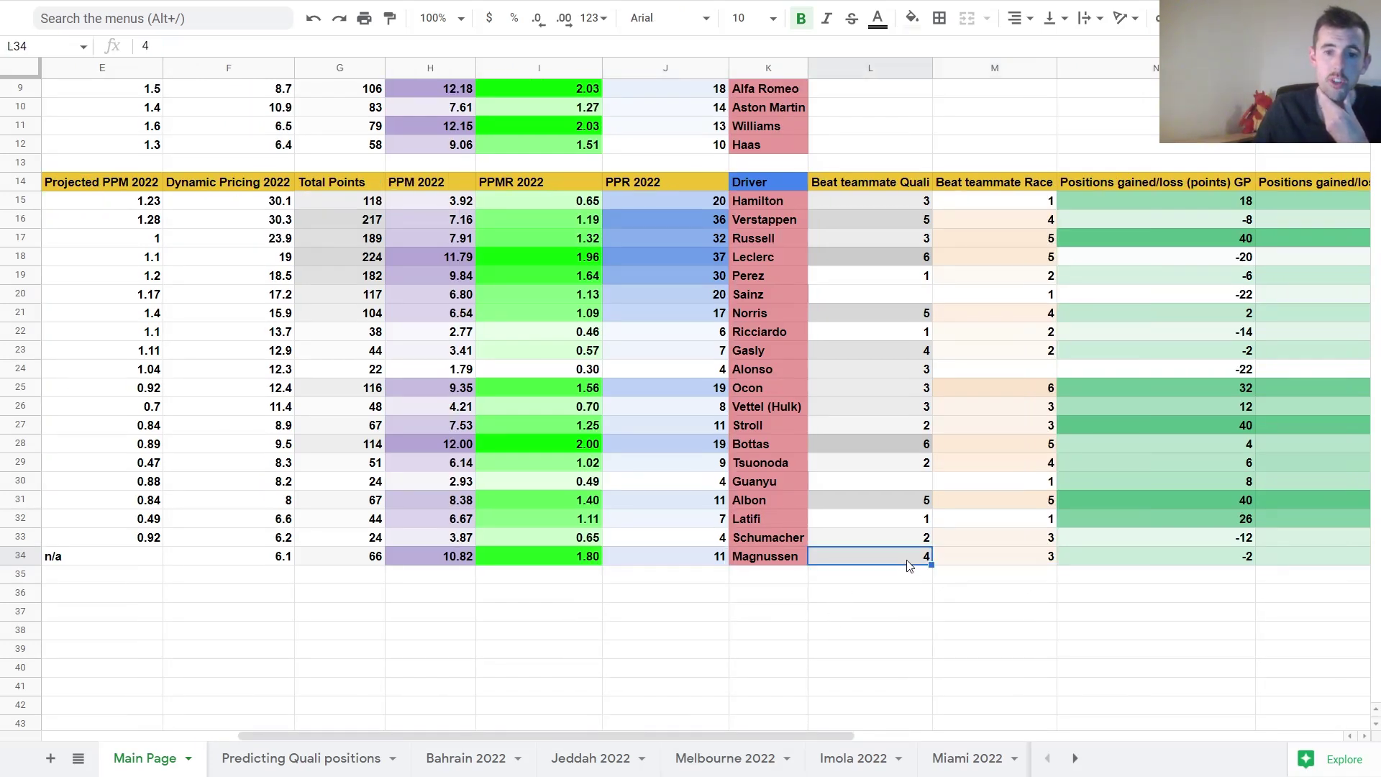
click(1019, 541)
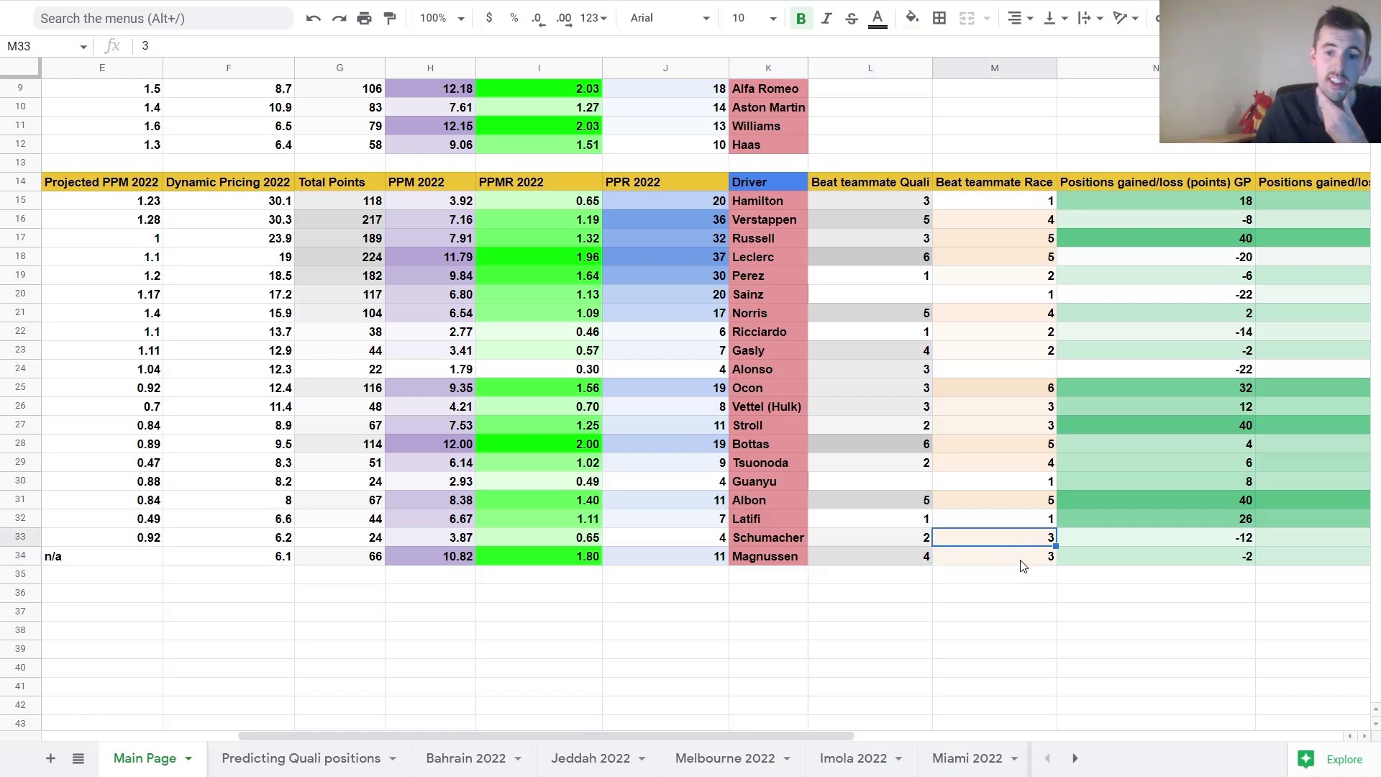
click(1022, 562)
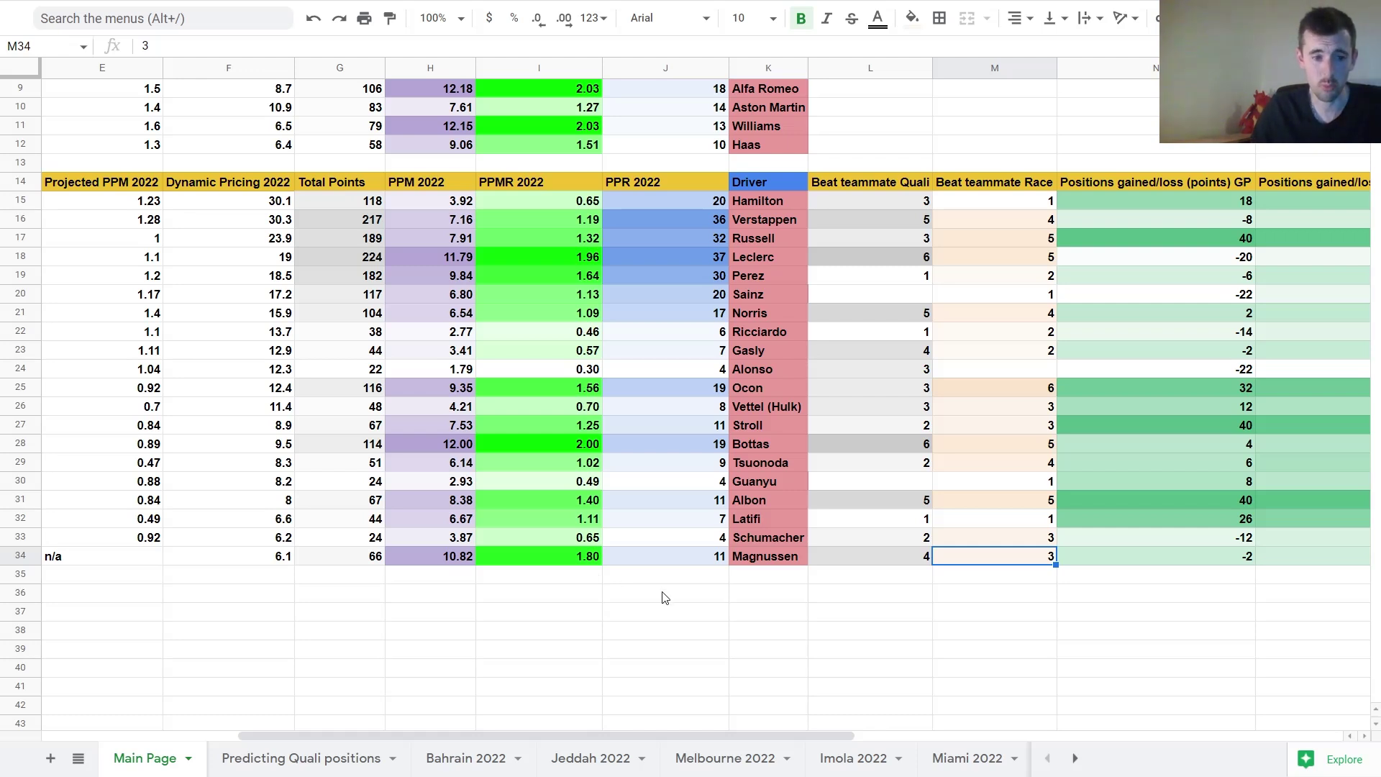
Step: Read the Twitter reply asking about Ocon versus Alonso and compare both drivers' Dynamic Pricing 2022 in the spreadsheet
key(ctrl+Tab)
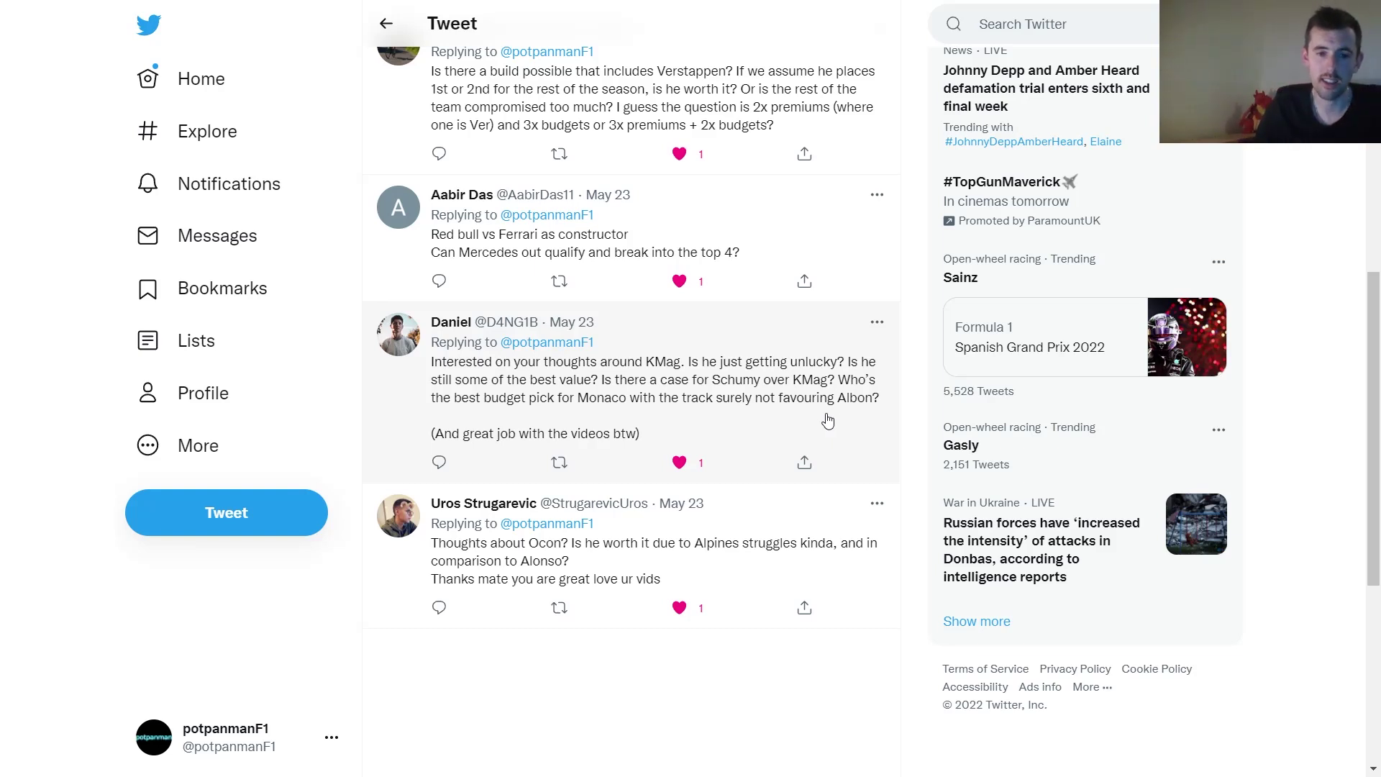
scroll(828, 423, down, 1)
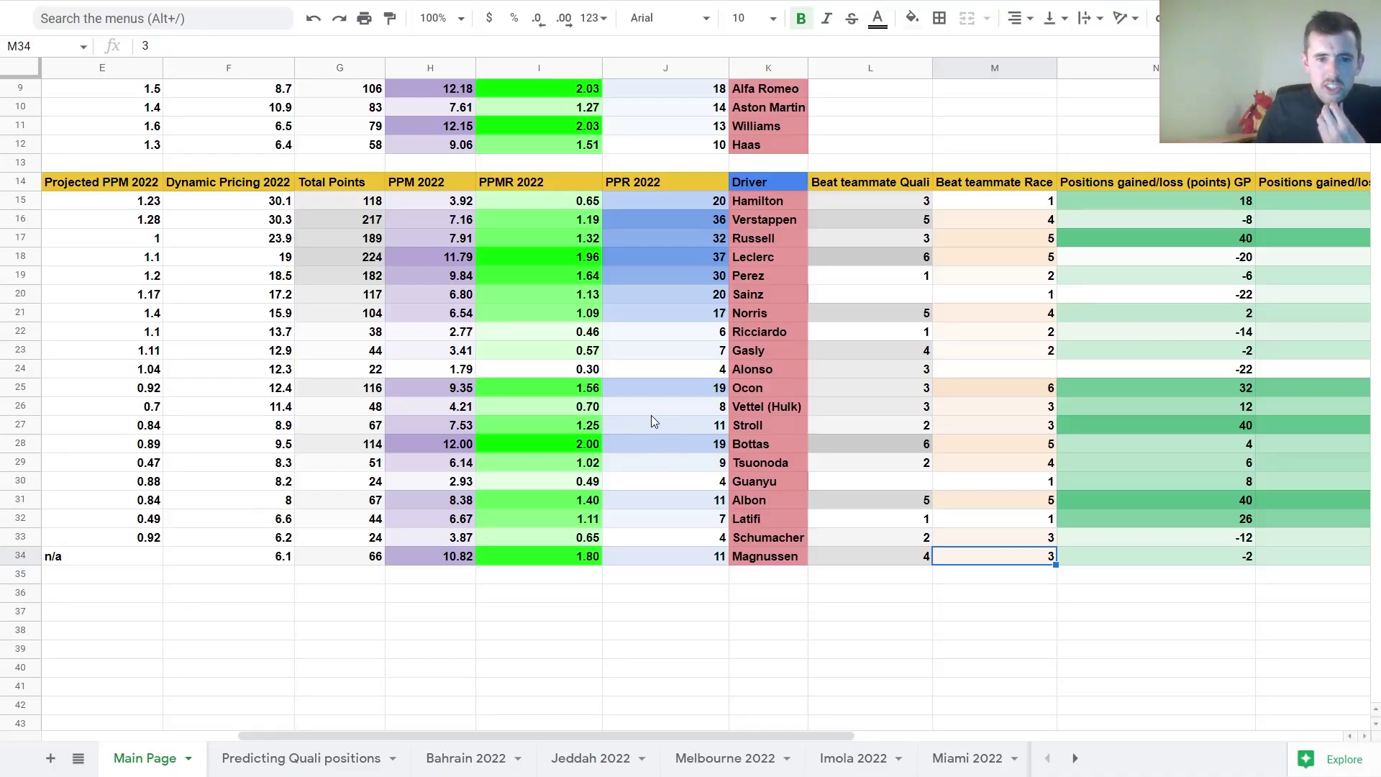
click(254, 390)
click(254, 376)
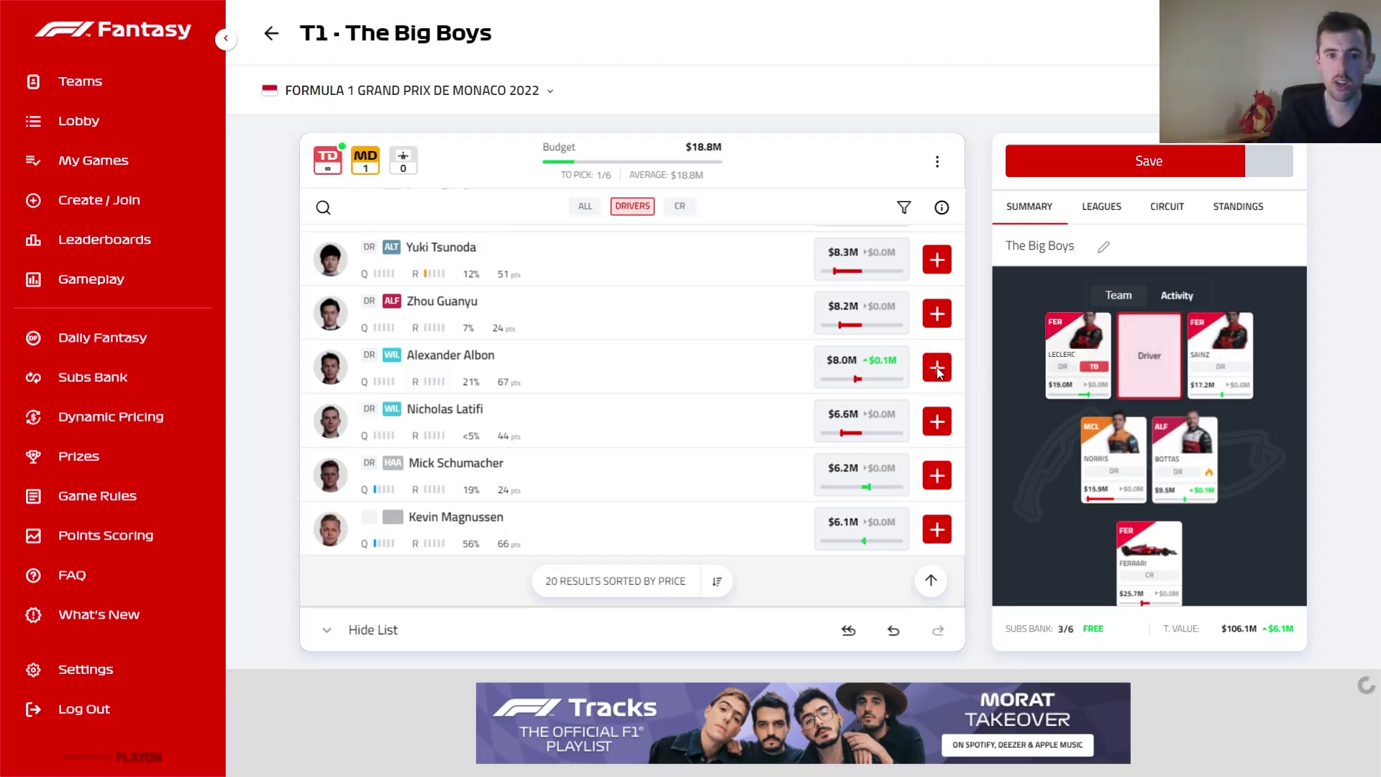
Step: Add Sergio Perez to the open driver slot of The Big Boys team in F1 Fantasy
scroll(827, 360, up, 8)
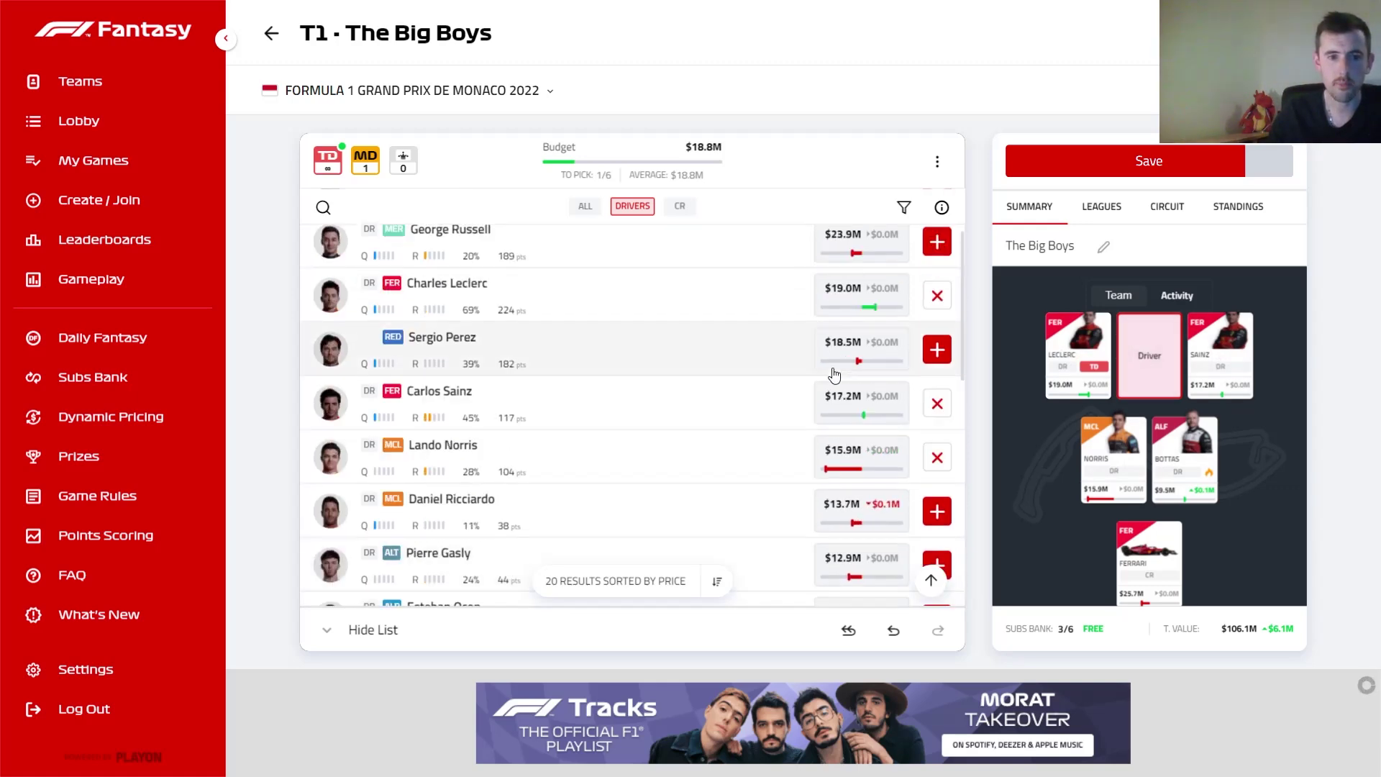
click(937, 349)
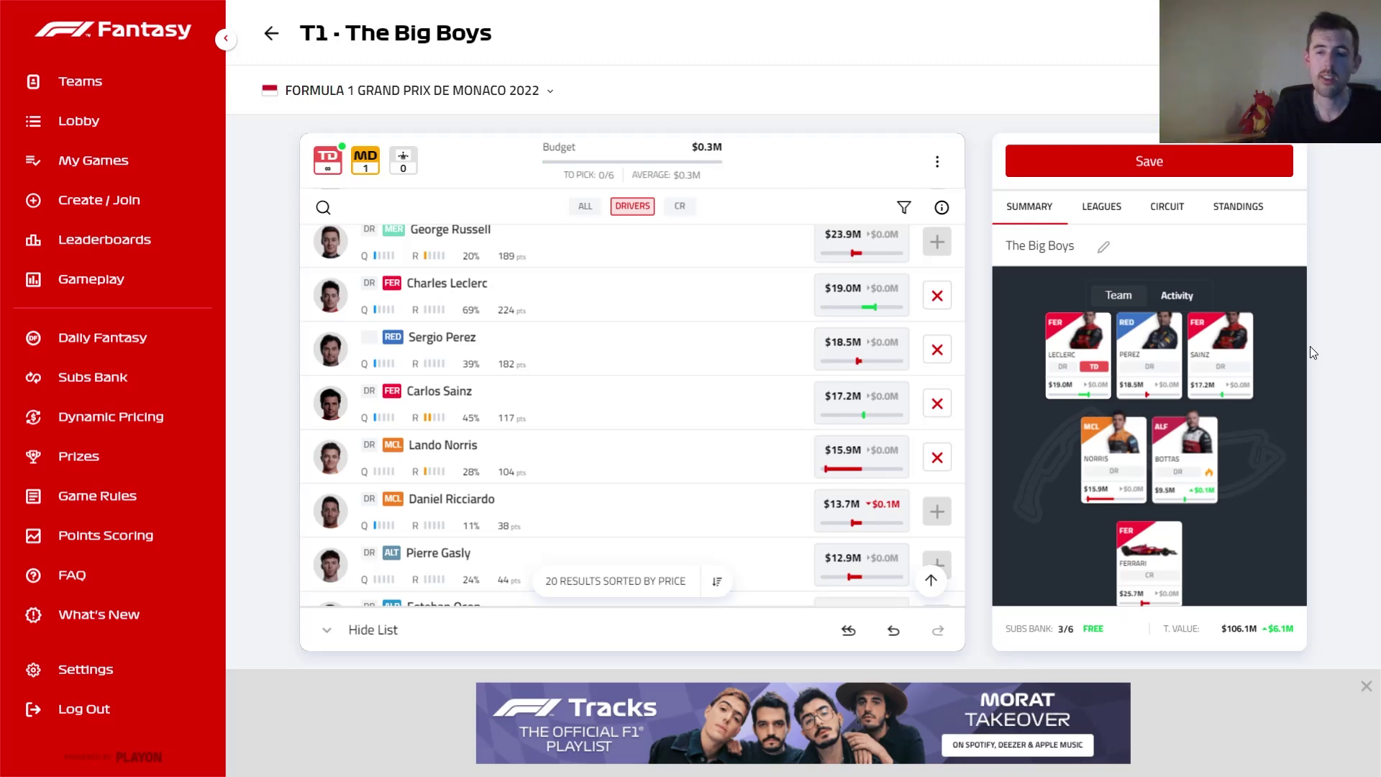
Step: Switch to the spreadsheet and check Ocon's PPR 2022 and Beat teammate Race values
key(ctrl+Tab)
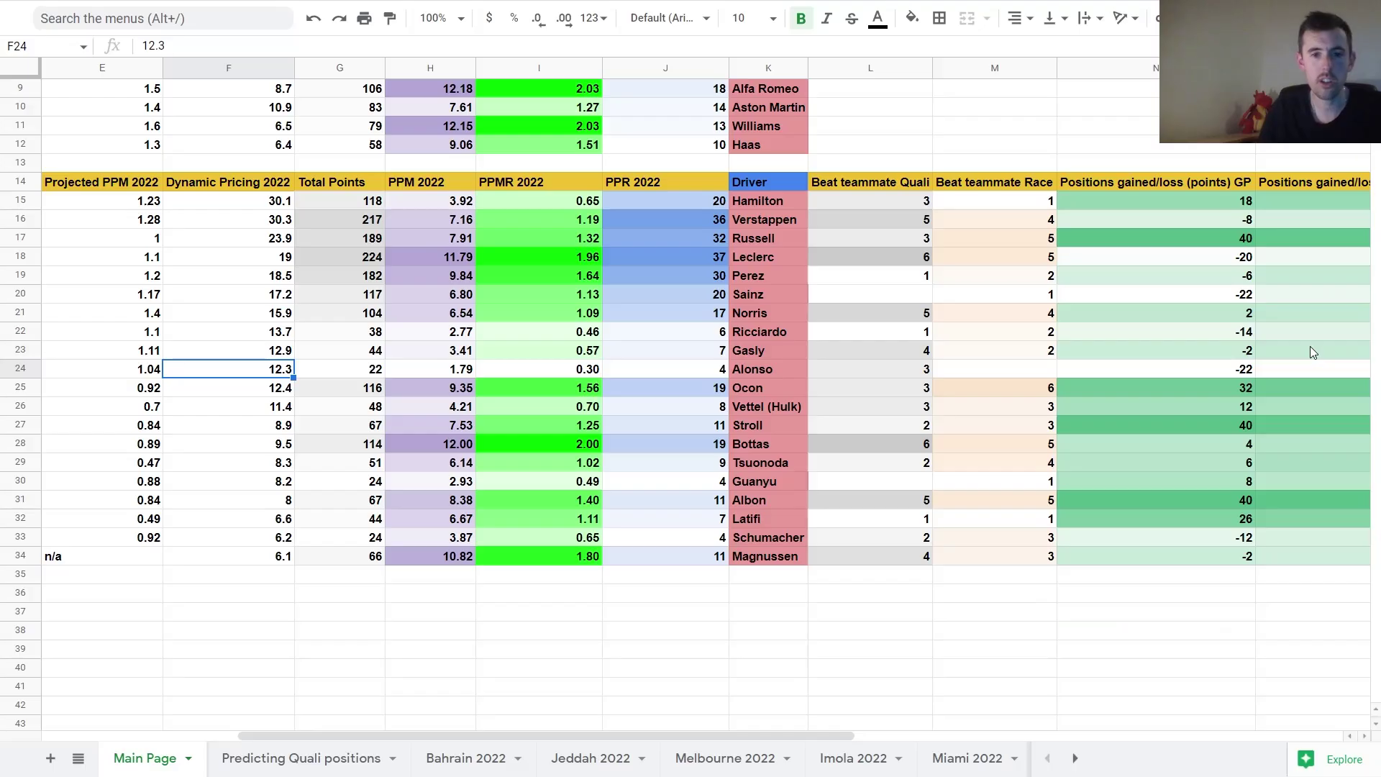
click(717, 397)
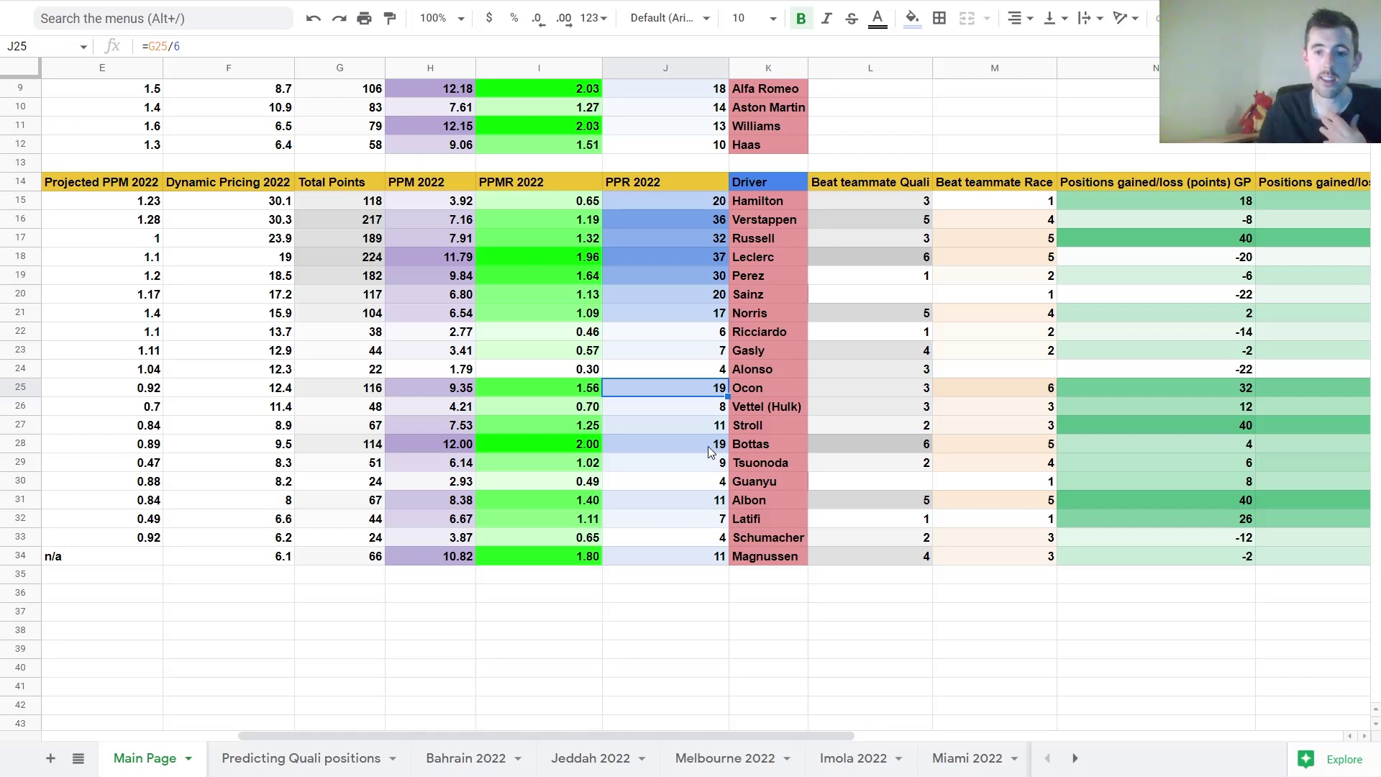
click(1007, 389)
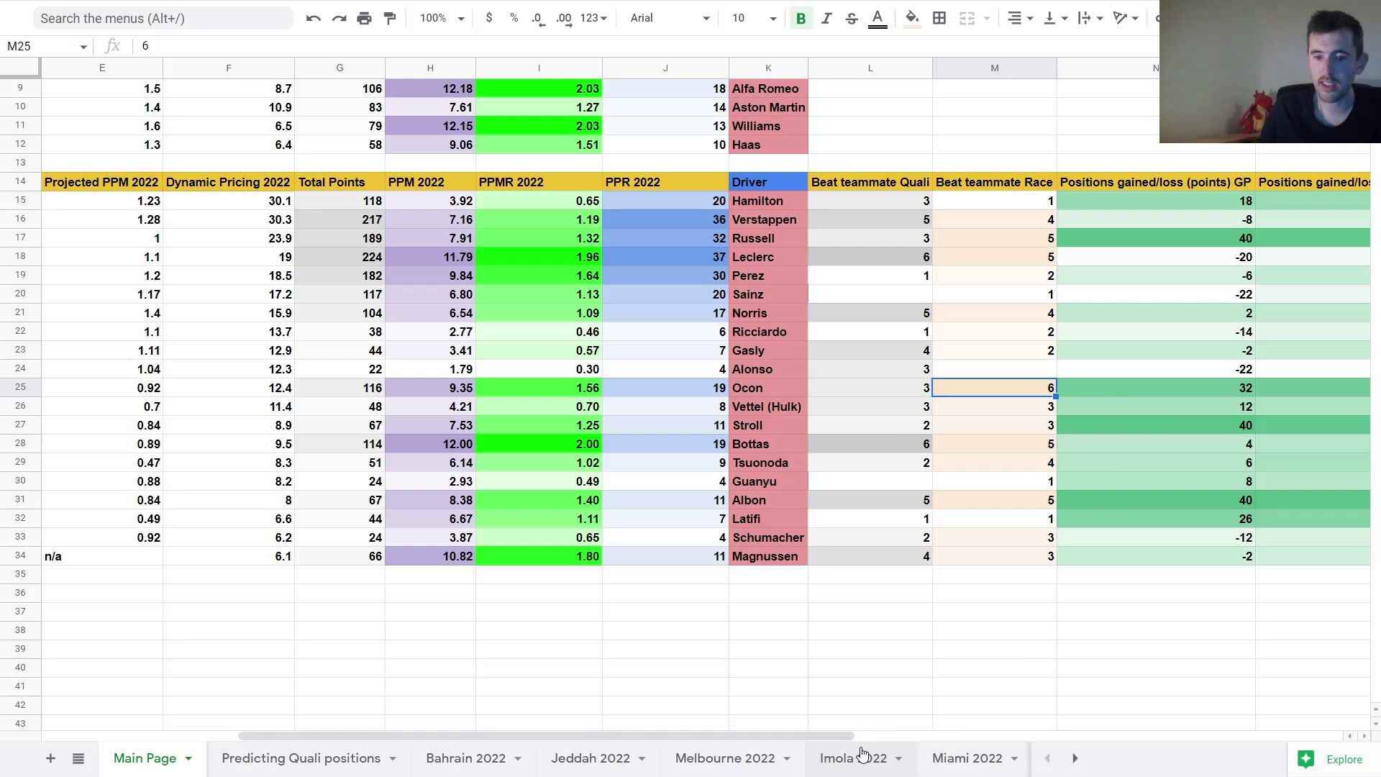
Step: Examine Ocon's Positions gained/loss points for GP and GP + SPRINT, and return to the F1 Fantasy team
drag(846, 735, 942, 735)
click(1068, 387)
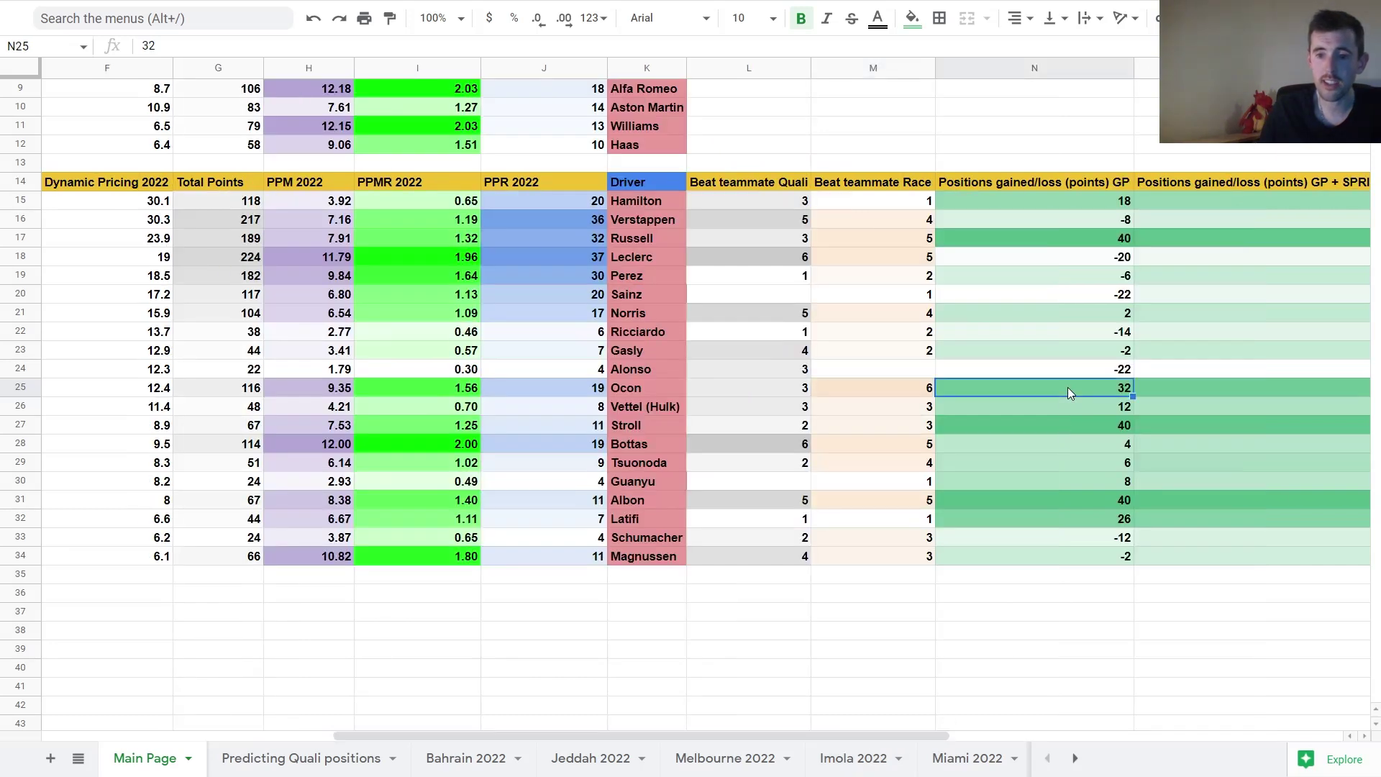
drag(803, 732, 863, 732)
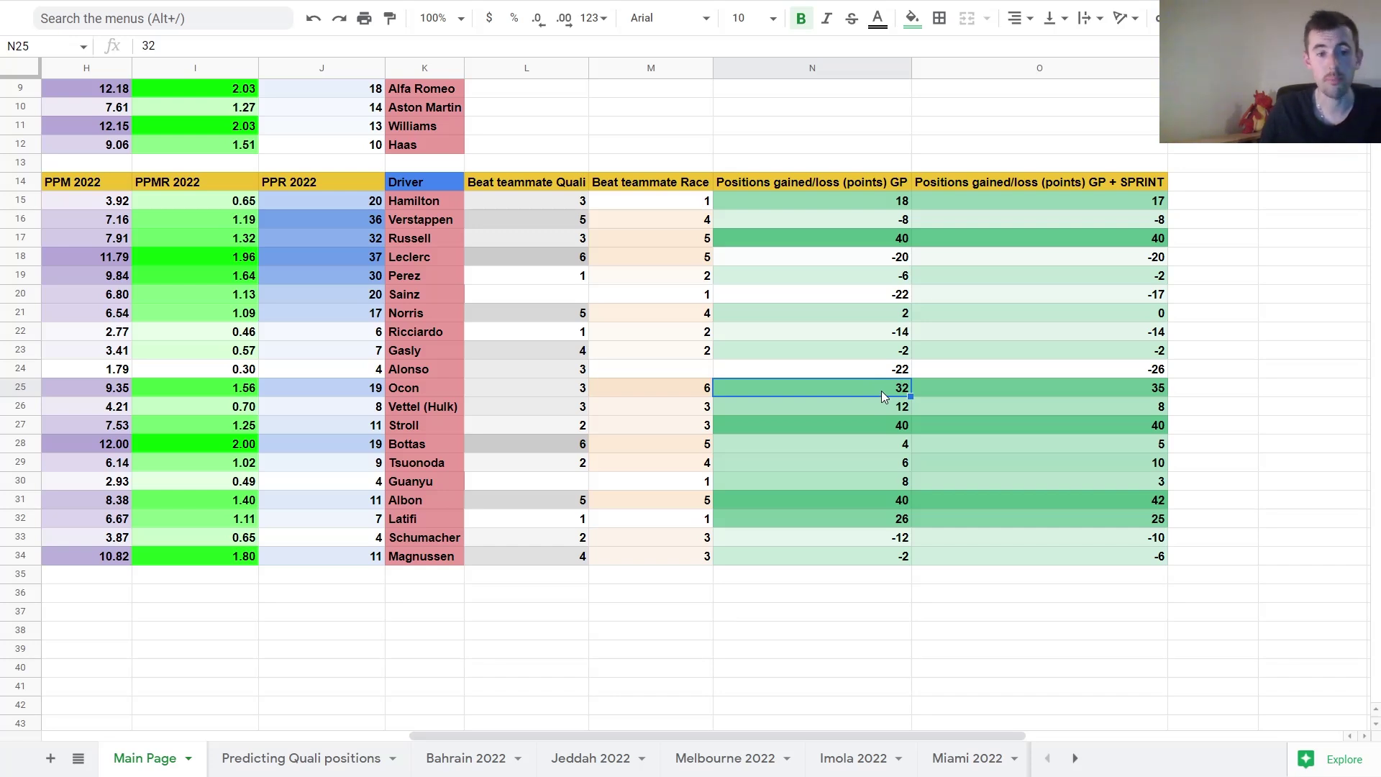
key(ctrl+Tab)
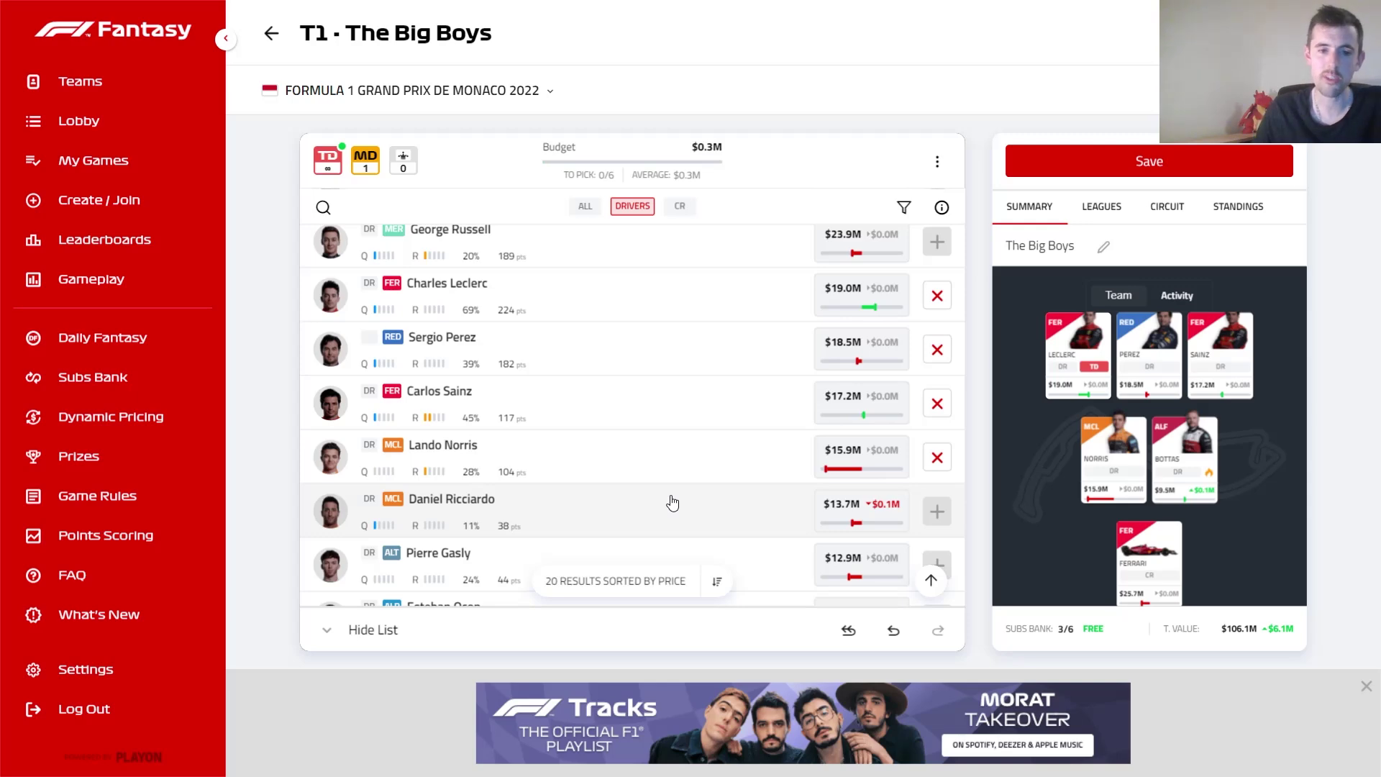
mouse_move(648, 5)
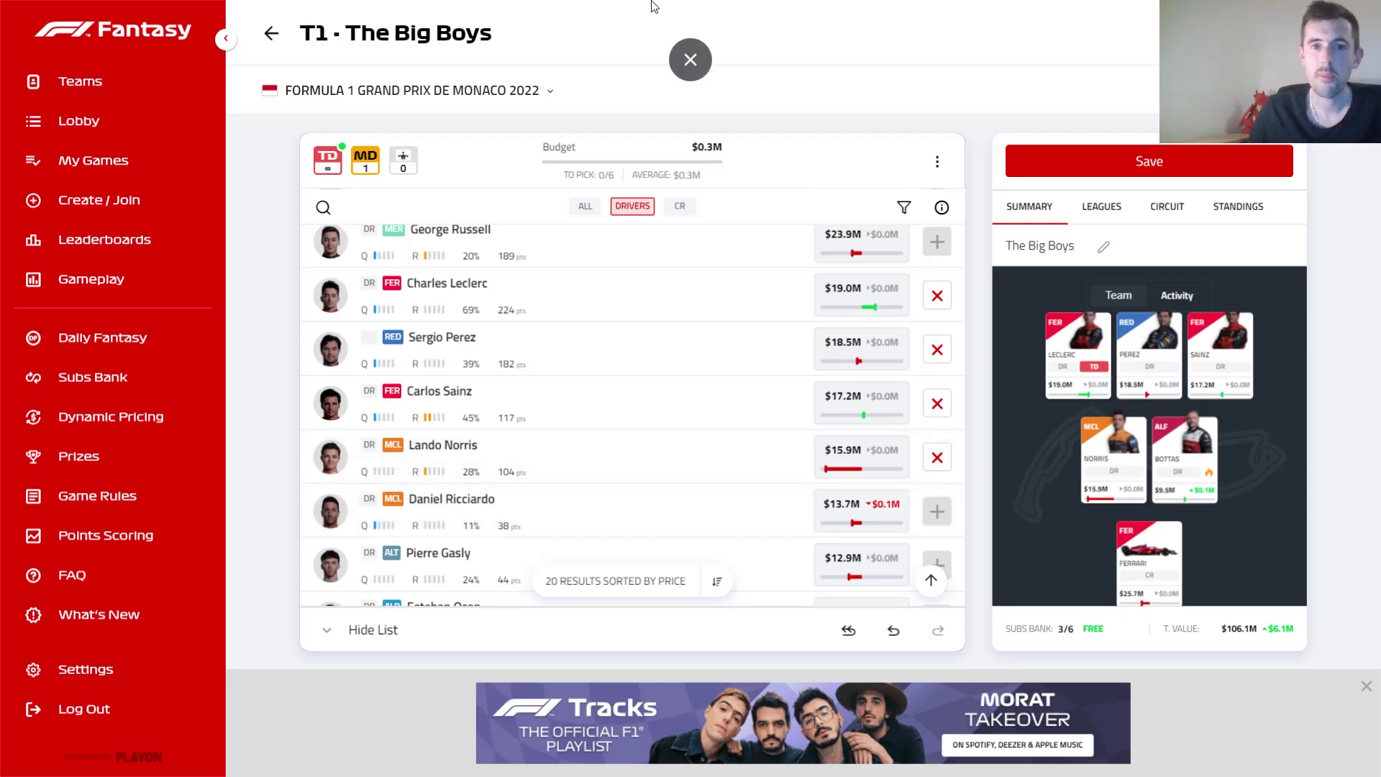